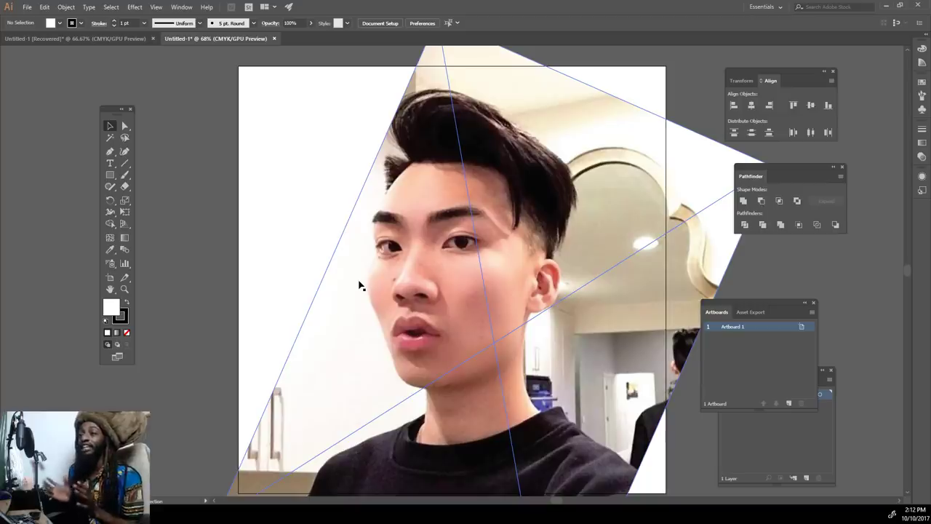
Step: Lower the portrait photo's opacity to 61%
{"action": "left_click", "coordinate": [428, 225]}
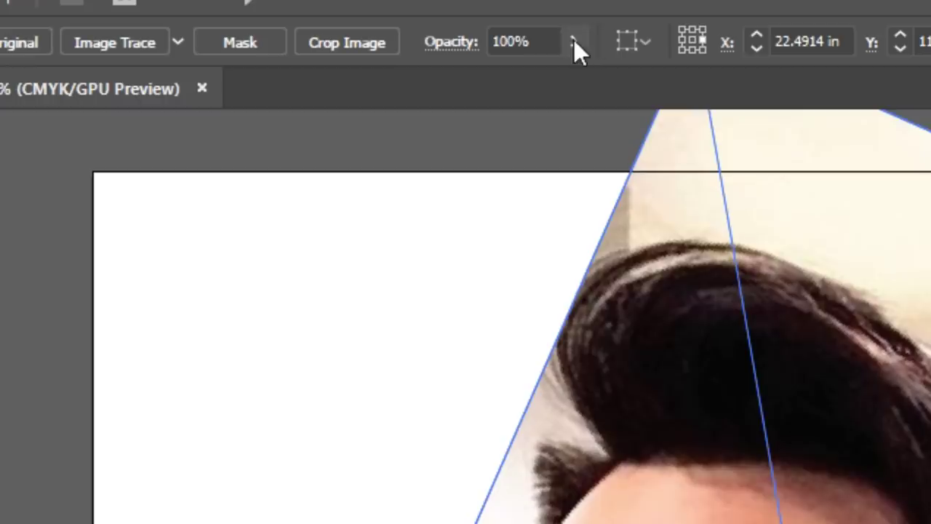
{"action": "left_click", "coordinate": [397, 23]}
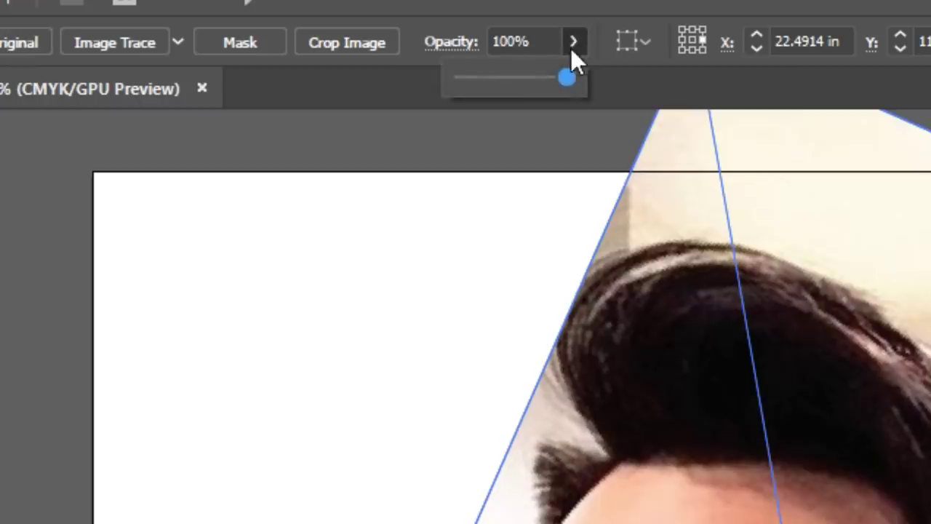
{"action": "left_click", "coordinate": [576, 43]}
{"action": "left_click_drag", "start_coordinate": [566, 76], "coordinate": [530, 80]}
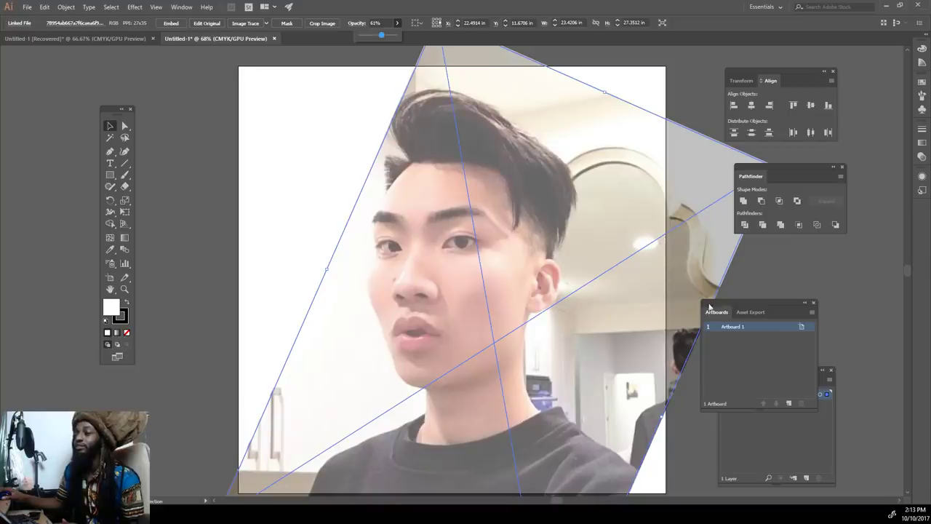
Step: Lock Layer 1 with the photo and add a new layer for the line art
{"action": "left_click", "coordinate": [759, 456]}
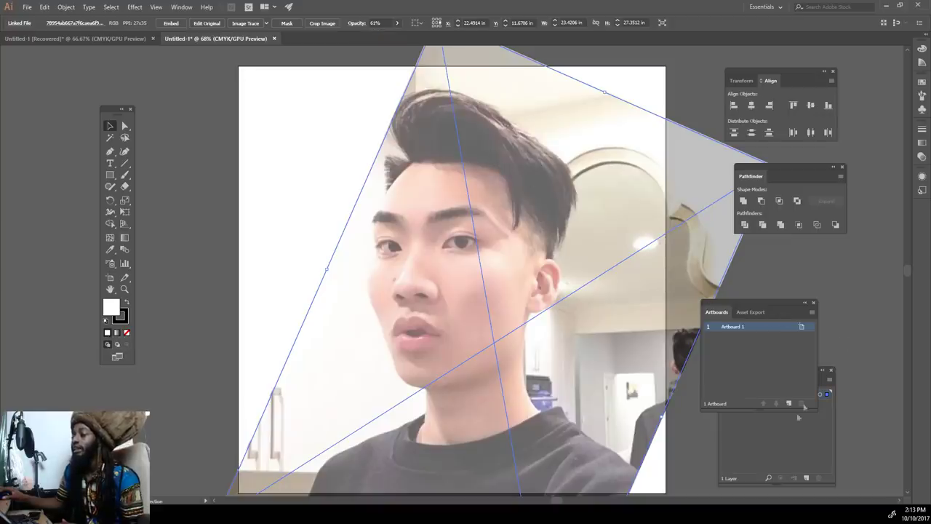
{"action": "left_click_drag", "start_coordinate": [795, 300], "coordinate": [793, 231]}
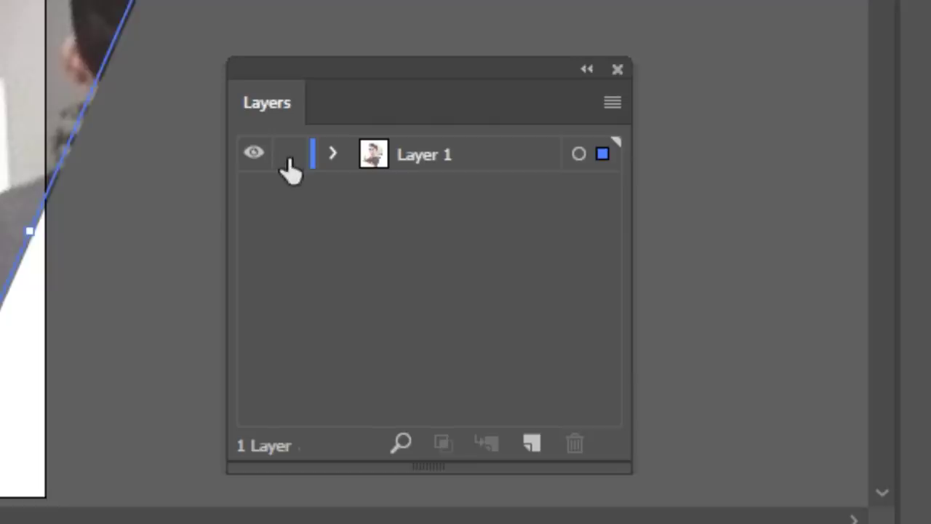
{"action": "left_click", "coordinate": [290, 157]}
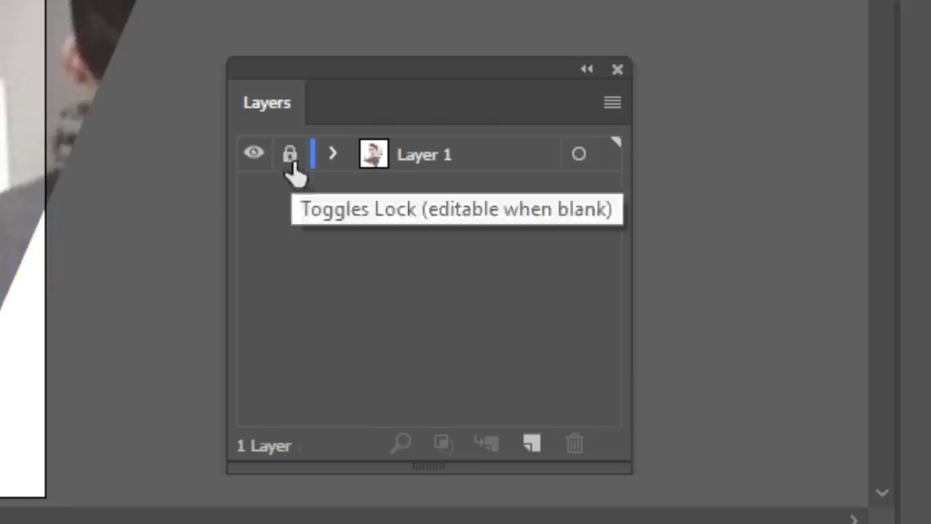
{"action": "left_click", "coordinate": [542, 450]}
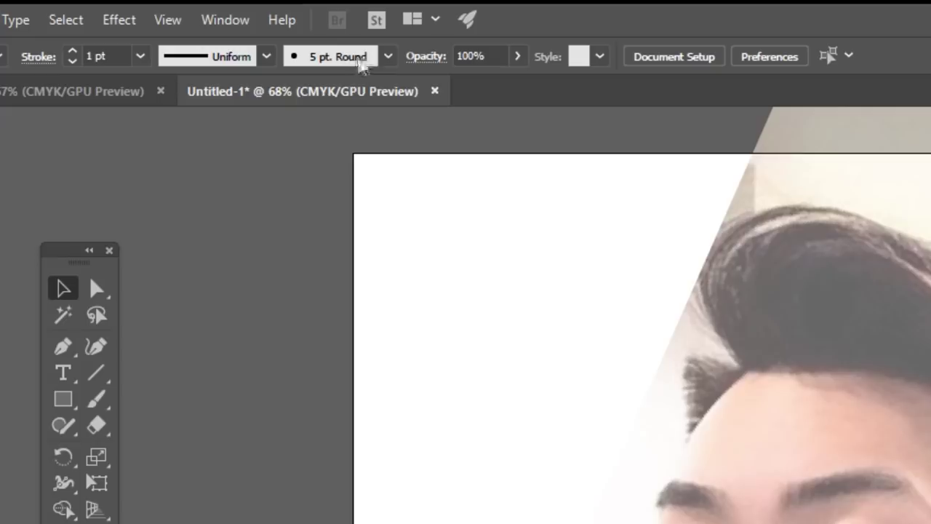
Step: Create a new calligraphic brush at 100% roundness, with its size varying by pen pressure
{"action": "left_click", "coordinate": [385, 59]}
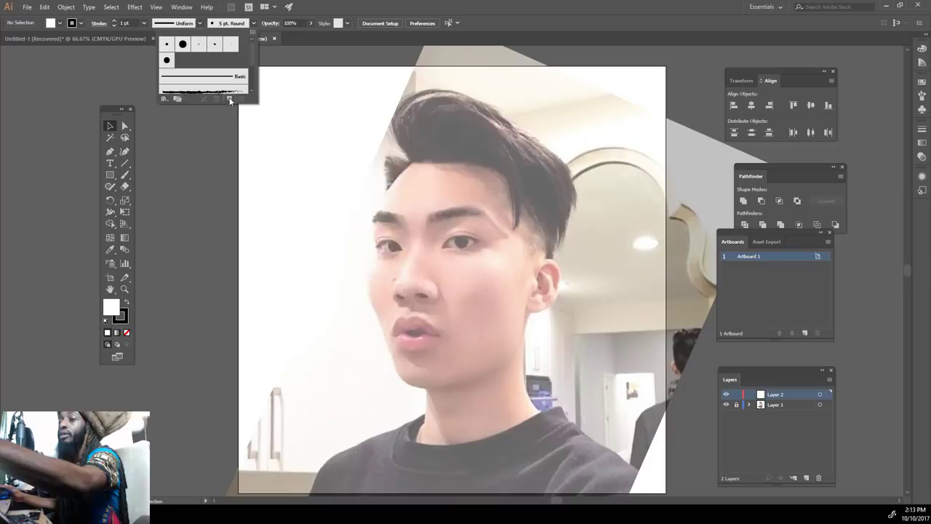
{"action": "left_click", "coordinate": [230, 101]}
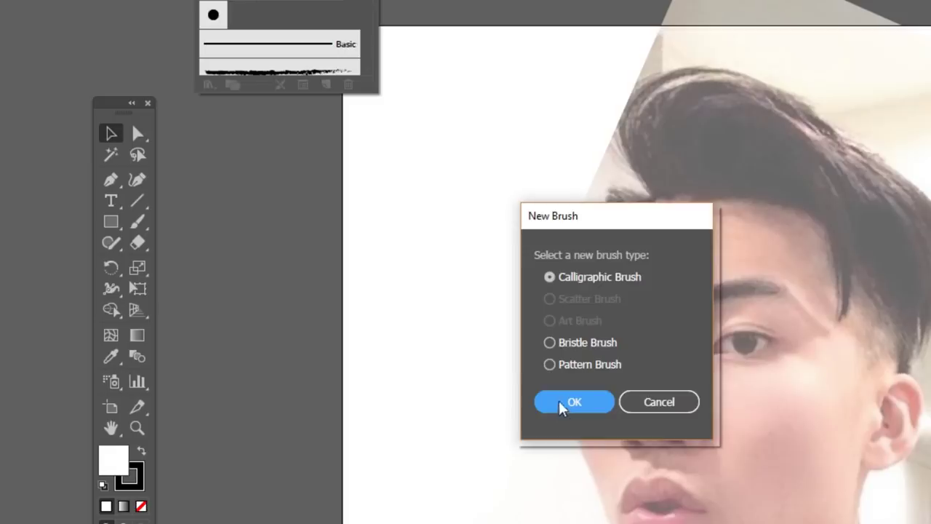
{"action": "left_click", "coordinate": [362, 274]}
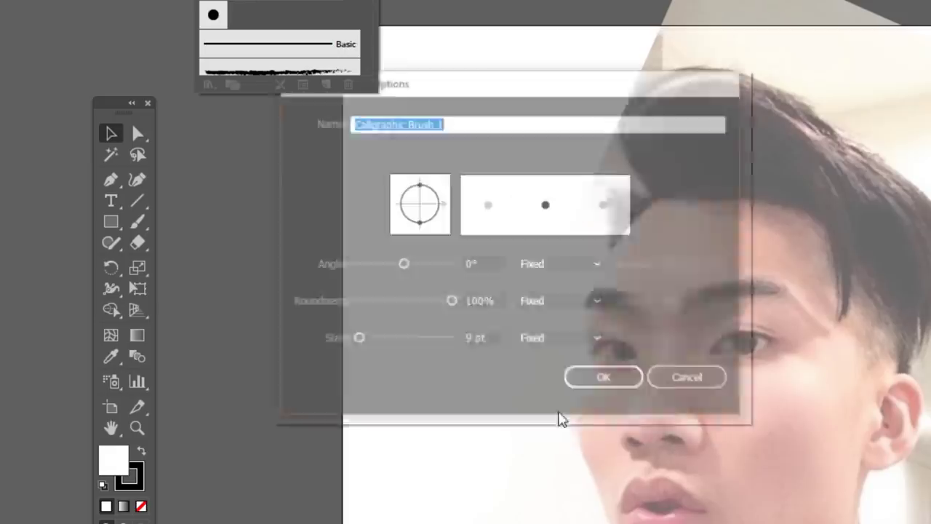
{"action": "left_click", "coordinate": [535, 340]}
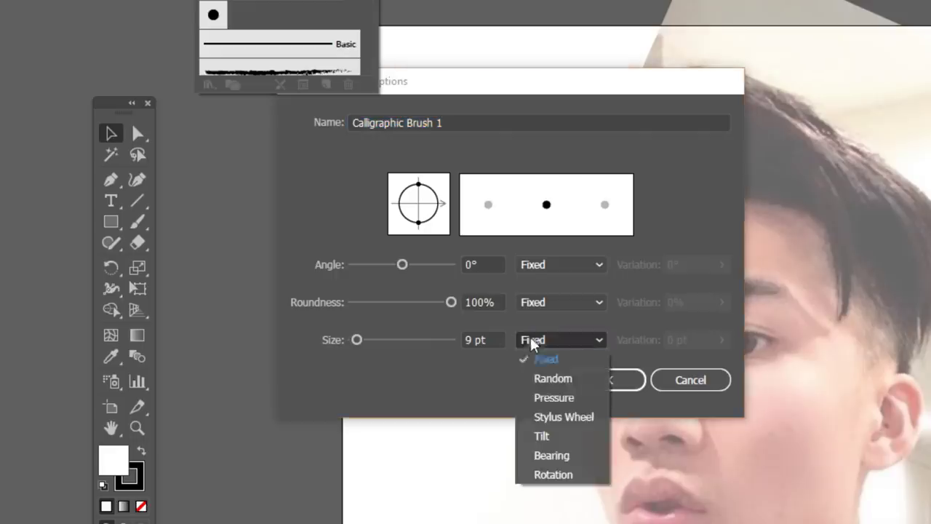
{"action": "left_click", "coordinate": [544, 399]}
{"action": "mouse_move", "coordinate": [358, 341]}
{"action": "left_mouse_down"}
{"action": "mouse_move", "coordinate": [356, 349]}
{"action": "mouse_move", "coordinate": [366, 350]}
{"action": "mouse_move", "coordinate": [349, 340]}
{"action": "mouse_move", "coordinate": [355, 347]}
{"action": "left_mouse_up"}
{"action": "left_click", "coordinate": [721, 340]}
{"action": "left_click", "coordinate": [718, 362]}
{"action": "left_click", "coordinate": [583, 381]}
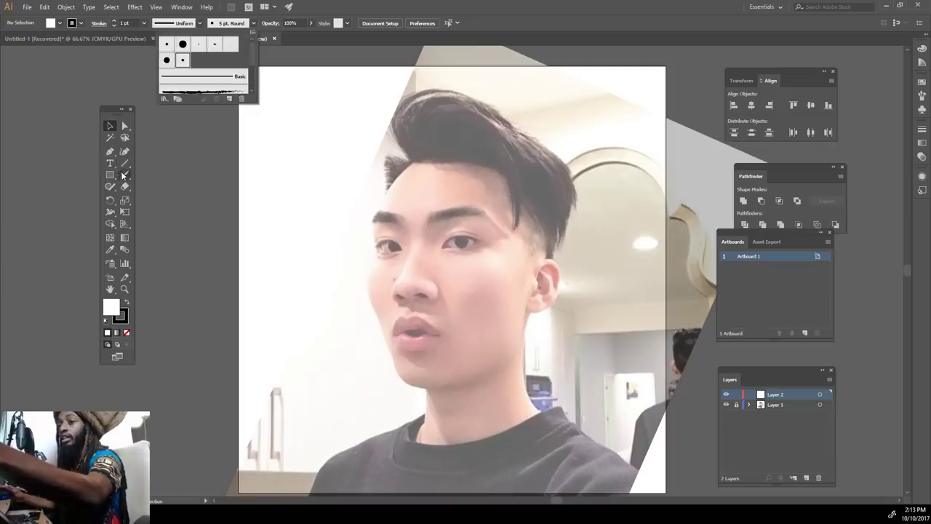
Step: Test the new brush with a short vertical stroke beside the artboard, and delete that stroke
{"action": "left_click", "coordinate": [125, 175]}
{"action": "left_click_drag", "start_coordinate": [169, 168], "coordinate": [171, 217]}
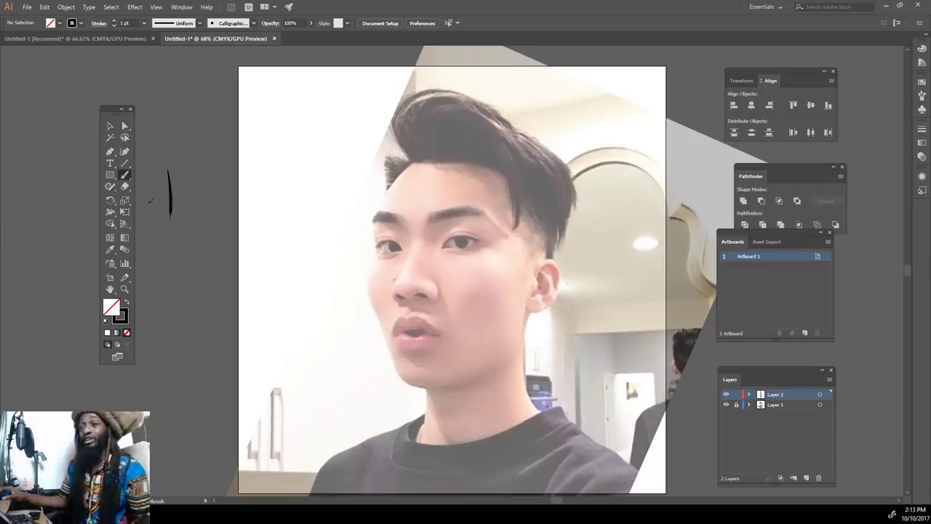
{"action": "left_click", "coordinate": [110, 126]}
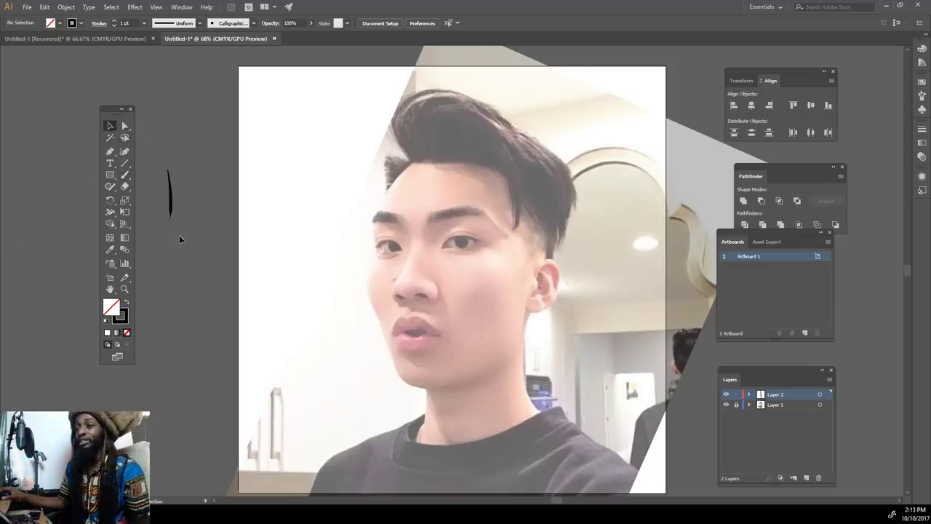
{"action": "key", "text": "ctrl+a"}
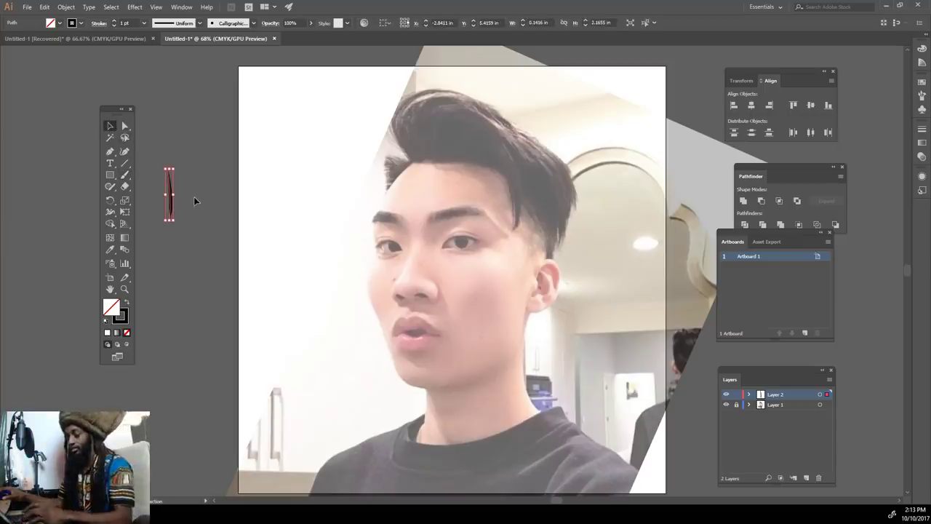
{"action": "key", "text": "Delete"}
Step: Set the stroke weight to 0.75 pt for tracing the eye details
{"action": "key", "text": "ctrl+minus"}
{"action": "key", "text": "ctrl+plus"}
{"action": "key", "text": "ctrl+plus"}
{"action": "scroll", "coordinate": [322, 294], "scroll_direction": "left", "scroll_amount": 3}
{"action": "key", "text": "ctrl+plus"}
{"action": "scroll", "coordinate": [320, 297], "scroll_direction": "up", "scroll_amount": 1}
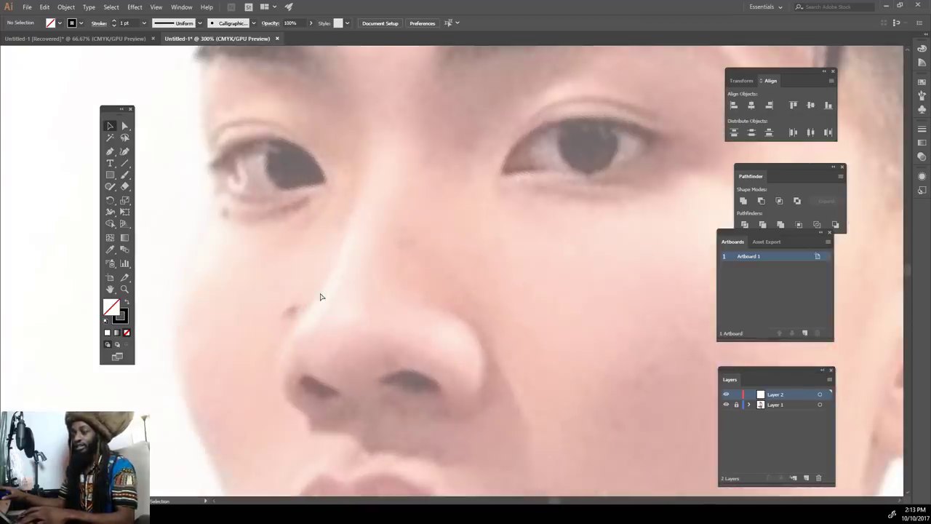
{"action": "scroll", "coordinate": [321, 297], "scroll_direction": "up", "scroll_amount": 1}
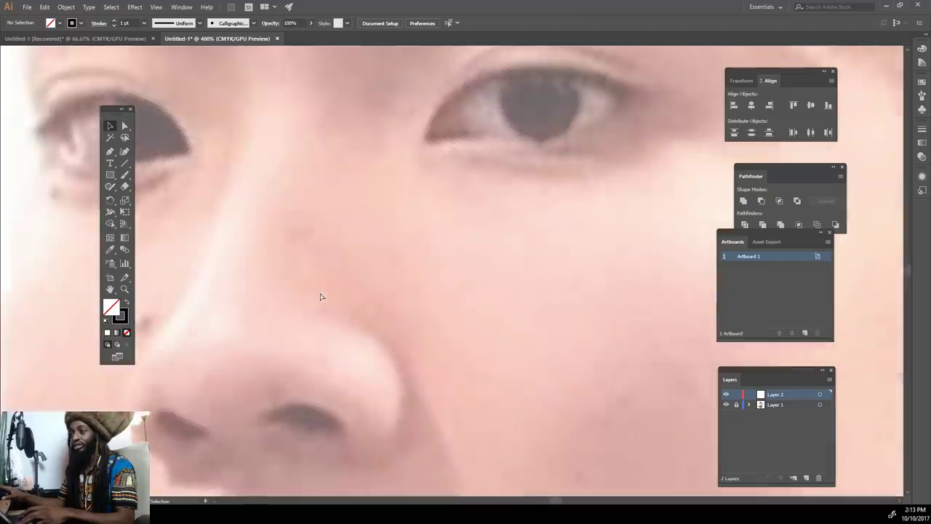
{"action": "scroll", "coordinate": [321, 297], "scroll_direction": "up", "scroll_amount": 1}
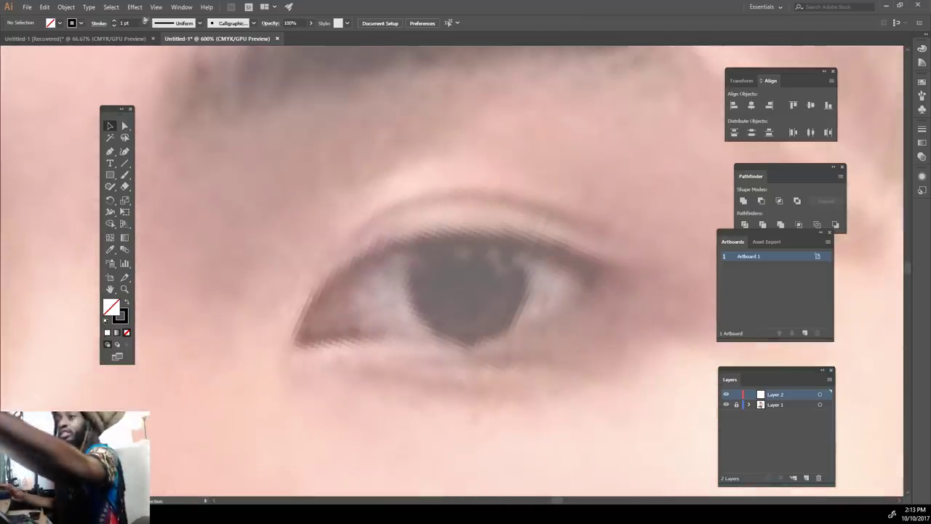
{"action": "left_click", "coordinate": [146, 24]}
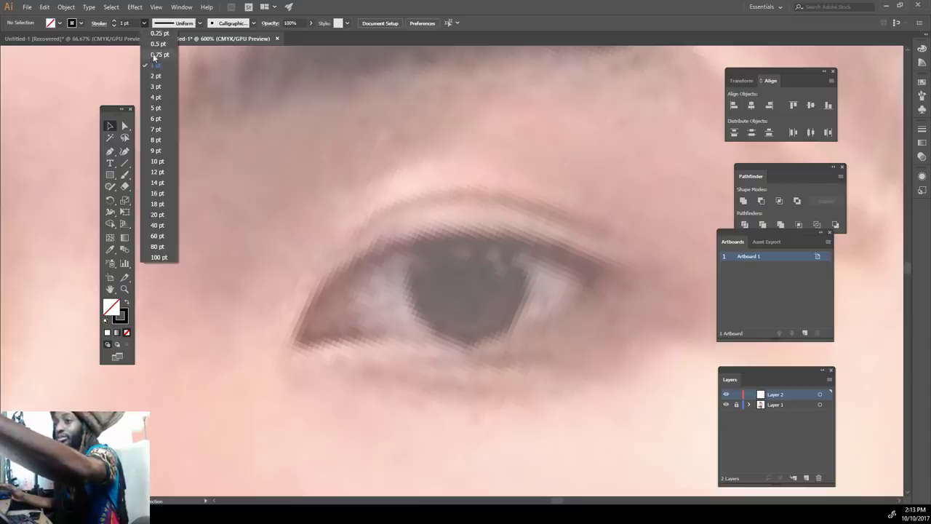
{"action": "left_click", "coordinate": [154, 55]}
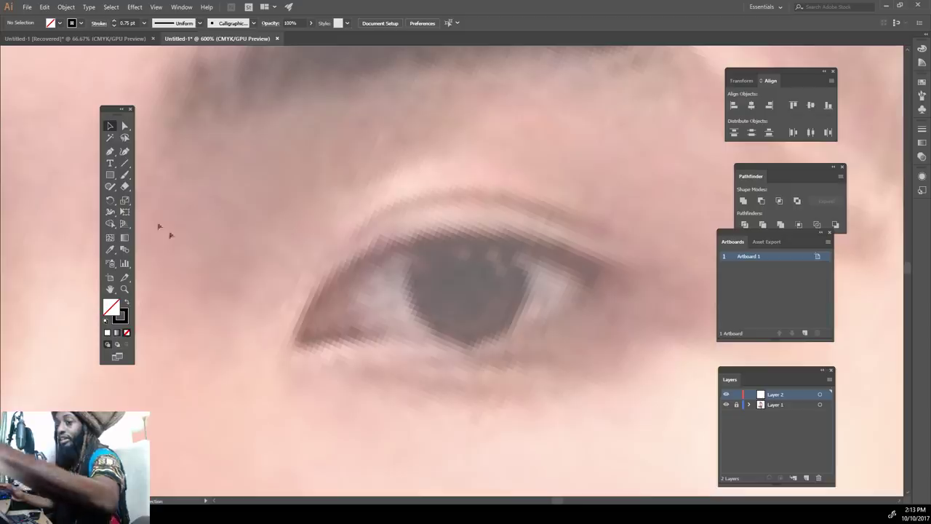
Step: Trace the right-hand eye with the Paintbrush: lid outlines, inner corner, upper lid crease and iris
{"action": "left_click", "coordinate": [124, 175]}
{"action": "mouse_move", "coordinate": [297, 339]}
{"action": "left_mouse_down"}
{"action": "mouse_move", "coordinate": [315, 304]}
{"action": "mouse_move", "coordinate": [372, 248]}
{"action": "mouse_move", "coordinate": [495, 233]}
{"action": "mouse_move", "coordinate": [585, 264]}
{"action": "mouse_move", "coordinate": [337, 336]}
{"action": "mouse_move", "coordinate": [524, 329]}
{"action": "mouse_move", "coordinate": [602, 271]}
{"action": "left_mouse_up"}
{"action": "mouse_move", "coordinate": [358, 331]}
{"action": "left_mouse_down"}
{"action": "mouse_move", "coordinate": [330, 320]}
{"action": "mouse_move", "coordinate": [348, 262]}
{"action": "left_mouse_up"}
{"action": "key", "text": "ctrl+z"}
{"action": "mouse_move", "coordinate": [358, 335]}
{"action": "left_mouse_down"}
{"action": "mouse_move", "coordinate": [329, 301]}
{"action": "mouse_move", "coordinate": [345, 266]}
{"action": "left_mouse_up"}
{"action": "mouse_move", "coordinate": [318, 325]}
{"action": "left_mouse_down"}
{"action": "mouse_move", "coordinate": [362, 220]}
{"action": "mouse_move", "coordinate": [595, 229]}
{"action": "left_mouse_up"}
{"action": "mouse_move", "coordinate": [418, 239]}
{"action": "left_mouse_down"}
{"action": "mouse_move", "coordinate": [433, 323]}
{"action": "mouse_move", "coordinate": [500, 318]}
{"action": "mouse_move", "coordinate": [501, 236]}
{"action": "left_mouse_up"}
Step: Paint a short crease line beneath each eye
{"action": "key", "text": "ctrl+minus"}
{"action": "key", "text": "ctrl+minus"}
{"action": "key", "text": "ctrl+minus"}
{"action": "key", "text": "ctrl+minus"}
{"action": "key", "text": "ctrl+equal"}
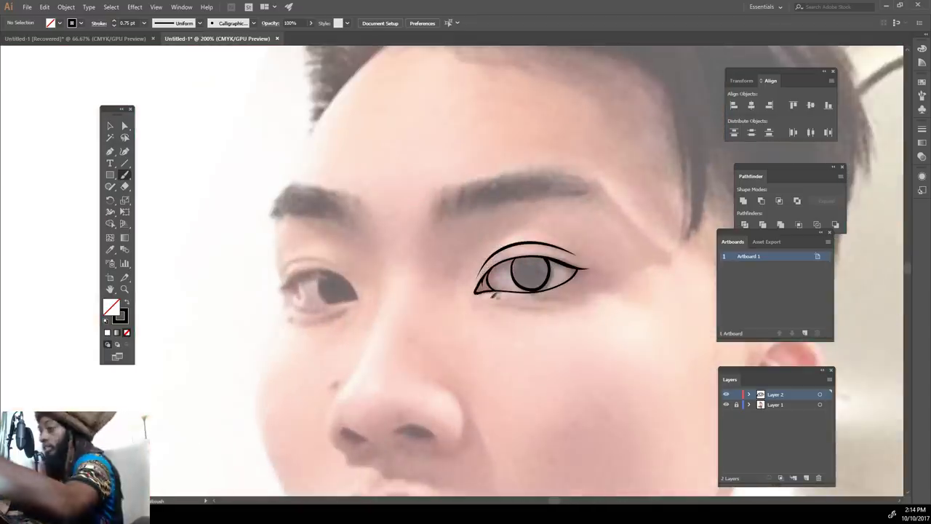
{"action": "left_click_drag", "start_coordinate": [514, 307], "coordinate": [519, 310]}
{"action": "left_click_drag", "start_coordinate": [308, 325], "coordinate": [350, 310]}
Step: Trace the left-hand eye with brush strokes for the upper and lower lids, the iris and the lid crease
{"action": "key", "text": "ctrl+minus"}
{"action": "key", "text": "ctrl+minus"}
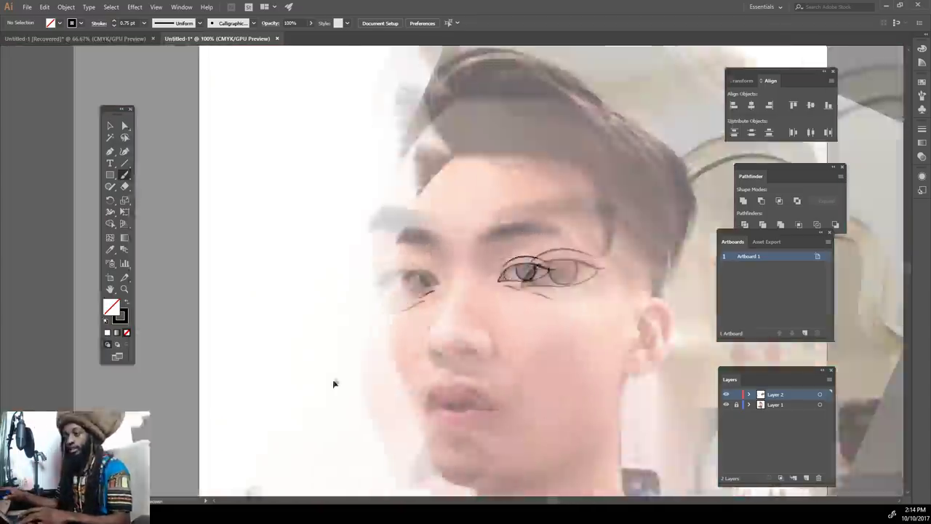
{"action": "key", "text": "ctrl+equal"}
{"action": "key", "text": "ctrl+equal"}
{"action": "key", "text": "ctrl+equal"}
{"action": "key", "text": "ctrl+equal"}
{"action": "key", "text": "ctrl+equal"}
{"action": "mouse_move", "coordinate": [209, 324]}
{"action": "left_mouse_down"}
{"action": "mouse_move", "coordinate": [300, 274]}
{"action": "mouse_move", "coordinate": [409, 290]}
{"action": "mouse_move", "coordinate": [448, 355]}
{"action": "left_mouse_up"}
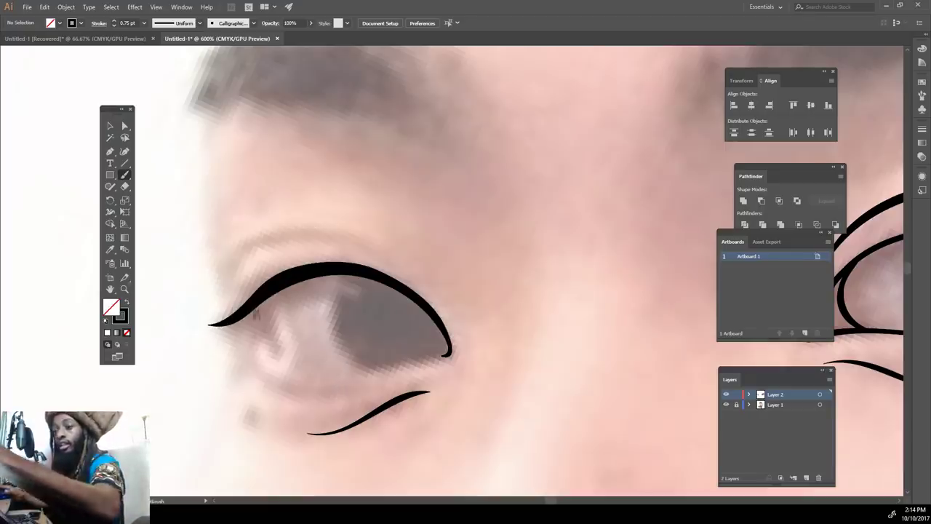
{"action": "mouse_move", "coordinate": [258, 304]}
{"action": "left_mouse_down"}
{"action": "mouse_move", "coordinate": [369, 372]}
{"action": "mouse_move", "coordinate": [447, 355]}
{"action": "left_mouse_up"}
{"action": "mouse_move", "coordinate": [368, 362]}
{"action": "left_mouse_down"}
{"action": "mouse_move", "coordinate": [329, 320]}
{"action": "mouse_move", "coordinate": [355, 276]}
{"action": "left_mouse_up"}
{"action": "left_click_drag", "start_coordinate": [224, 281], "coordinate": [399, 249]}
Step: Paint a curved line along the nose bridge beside the left-hand eye
{"action": "key", "text": "ctrl+minus"}
{"action": "key", "text": "ctrl+minus"}
{"action": "key", "text": "ctrl+minus"}
{"action": "key", "text": "ctrl+equal"}
{"action": "mouse_move", "coordinate": [409, 294]}
{"action": "left_mouse_down"}
{"action": "mouse_move", "coordinate": [435, 228]}
{"action": "mouse_move", "coordinate": [433, 179]}
{"action": "left_mouse_up"}
{"action": "mouse_move", "coordinate": [371, 361]}
{"action": "left_mouse_down"}
{"action": "mouse_move", "coordinate": [347, 400]}
{"action": "mouse_move", "coordinate": [358, 426]}
{"action": "left_mouse_up"}
{"action": "key", "text": "ctrl+z"}
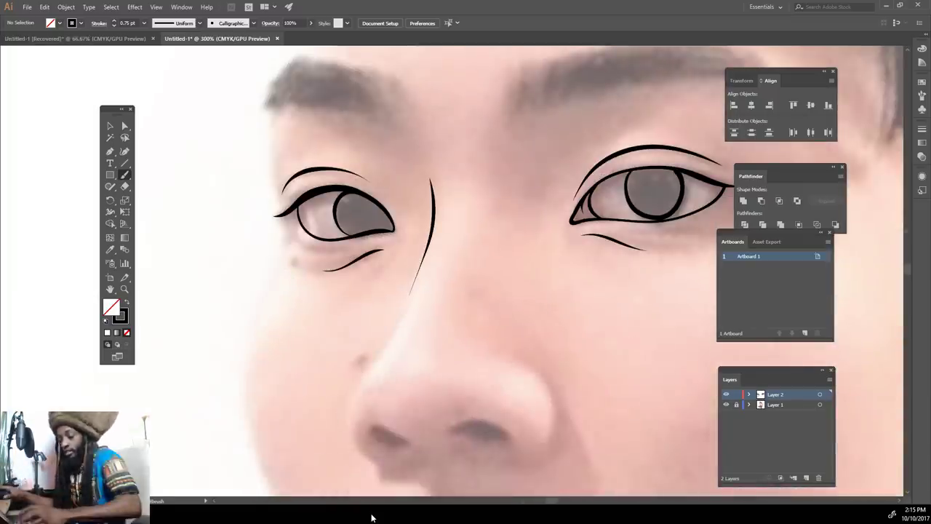
Step: Trace both sides of the nose tip and add a short smile line beside the right-hand nostril
{"action": "key", "text": "ctrl+minus"}
{"action": "key", "text": "ctrl+equal"}
{"action": "key", "text": "ctrl+equal"}
{"action": "left_click_drag", "start_coordinate": [516, 457], "coordinate": [576, 340]}
{"action": "mouse_move", "coordinate": [412, 416]}
{"action": "left_mouse_down"}
{"action": "mouse_move", "coordinate": [381, 405]}
{"action": "mouse_move", "coordinate": [349, 335]}
{"action": "mouse_move", "coordinate": [389, 271]}
{"action": "left_mouse_up"}
{"action": "mouse_move", "coordinate": [558, 415]}
{"action": "left_mouse_down"}
{"action": "mouse_move", "coordinate": [584, 273]}
{"action": "mouse_move", "coordinate": [570, 270]}
{"action": "left_mouse_up"}
{"action": "left_click_drag", "start_coordinate": [671, 410], "coordinate": [630, 327]}
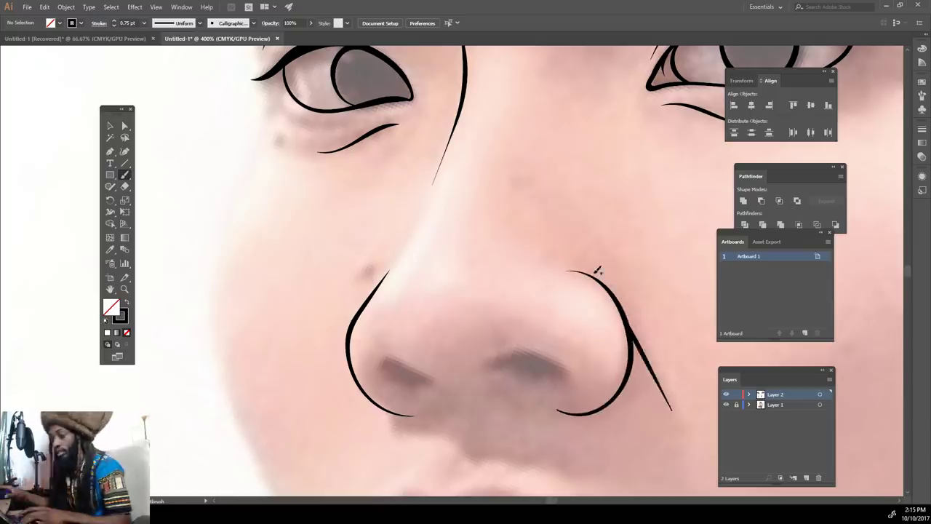
Step: Trace the left-hand cheek contour between the eye and the chin
{"action": "key", "text": "ctrl+minus"}
{"action": "key", "text": "ctrl+minus"}
{"action": "key", "text": "ctrl+minus"}
{"action": "scroll", "coordinate": [581, 337], "scroll_direction": "right", "scroll_amount": 1}
{"action": "scroll", "coordinate": [553, 364], "scroll_direction": "down", "scroll_amount": 1}
{"action": "mouse_move", "coordinate": [437, 470]}
{"action": "left_mouse_down"}
{"action": "mouse_move", "coordinate": [367, 294]}
{"action": "mouse_move", "coordinate": [384, 177]}
{"action": "left_mouse_up"}
Step: Trace the forehead contour from the left-hand eye up to the hairline, redoing the stroke once
{"action": "scroll", "coordinate": [384, 178], "scroll_direction": "up", "scroll_amount": 3}
{"action": "mouse_move", "coordinate": [383, 281]}
{"action": "left_mouse_down"}
{"action": "mouse_move", "coordinate": [377, 258]}
{"action": "mouse_move", "coordinate": [393, 178]}
{"action": "mouse_move", "coordinate": [465, 91]}
{"action": "left_mouse_up"}
{"action": "key", "text": "ctrl+minus"}
{"action": "key", "text": "ctrl+minus"}
{"action": "key", "text": "ctrl+plus"}
{"action": "key", "text": "ctrl+plus"}
{"action": "key", "text": "ctrl+z"}
{"action": "mouse_move", "coordinate": [357, 302]}
{"action": "left_mouse_down"}
{"action": "mouse_move", "coordinate": [352, 256]}
{"action": "mouse_move", "coordinate": [386, 178]}
{"action": "mouse_move", "coordinate": [455, 109]}
{"action": "left_mouse_up"}
Step: Trace the jawline from below the ear toward the chin
{"action": "key", "text": "ctrl+minus"}
{"action": "key", "text": "ctrl+minus"}
{"action": "key", "text": "ctrl+minus"}
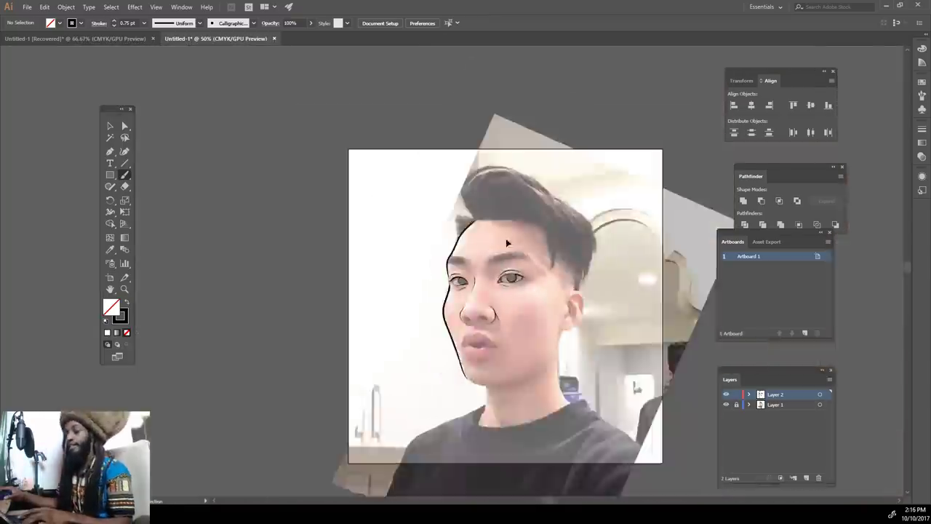
{"action": "scroll", "coordinate": [507, 241], "scroll_direction": "down", "scroll_amount": 2}
{"action": "key", "text": "ctrl+plus"}
{"action": "key", "text": "ctrl+plus"}
{"action": "key", "text": "ctrl+plus"}
{"action": "key", "text": "ctrl+plus"}
{"action": "mouse_move", "coordinate": [638, 223]}
{"action": "left_mouse_down"}
{"action": "mouse_move", "coordinate": [602, 342]}
{"action": "mouse_move", "coordinate": [572, 376]}
{"action": "left_mouse_up"}
Step: Trace the chin curve onward from the cheek contour, undoing the unwanted strokes
{"action": "mouse_move", "coordinate": [470, 420]}
{"action": "left_mouse_down"}
{"action": "mouse_move", "coordinate": [393, 416]}
{"action": "mouse_move", "coordinate": [354, 396]}
{"action": "mouse_move", "coordinate": [336, 366]}
{"action": "left_mouse_up"}
{"action": "key", "text": "ctrl+z"}
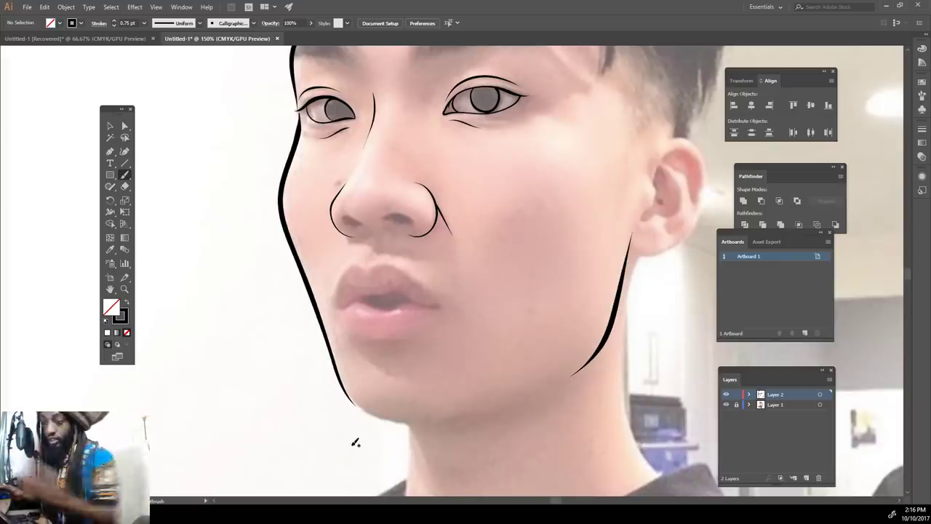
{"action": "mouse_move", "coordinate": [412, 424]}
{"action": "left_mouse_down"}
{"action": "mouse_move", "coordinate": [355, 395]}
{"action": "mouse_move", "coordinate": [336, 358]}
{"action": "left_mouse_up"}
{"action": "key", "text": "ctrl+z"}
{"action": "mouse_move", "coordinate": [432, 424]}
{"action": "left_mouse_down"}
{"action": "mouse_move", "coordinate": [354, 399]}
{"action": "mouse_move", "coordinate": [339, 370]}
{"action": "mouse_move", "coordinate": [355, 357]}
{"action": "mouse_move", "coordinate": [473, 329]}
{"action": "mouse_move", "coordinate": [595, 363]}
{"action": "left_mouse_up"}
Step: Trace the outlines of the upper and lower lips and the mouth opening between them
{"action": "key", "text": "ctrl+minus"}
{"action": "key", "text": "ctrl+minus"}
{"action": "key", "text": "ctrl+plus"}
{"action": "key", "text": "ctrl+plus"}
{"action": "key", "text": "ctrl+plus"}
{"action": "key", "text": "ctrl+plus"}
{"action": "key", "text": "ctrl+plus"}
{"action": "mouse_move", "coordinate": [307, 360]}
{"action": "left_mouse_down"}
{"action": "mouse_move", "coordinate": [325, 286]}
{"action": "mouse_move", "coordinate": [398, 256]}
{"action": "mouse_move", "coordinate": [489, 260]}
{"action": "mouse_move", "coordinate": [589, 347]}
{"action": "mouse_move", "coordinate": [609, 359]}
{"action": "left_mouse_up"}
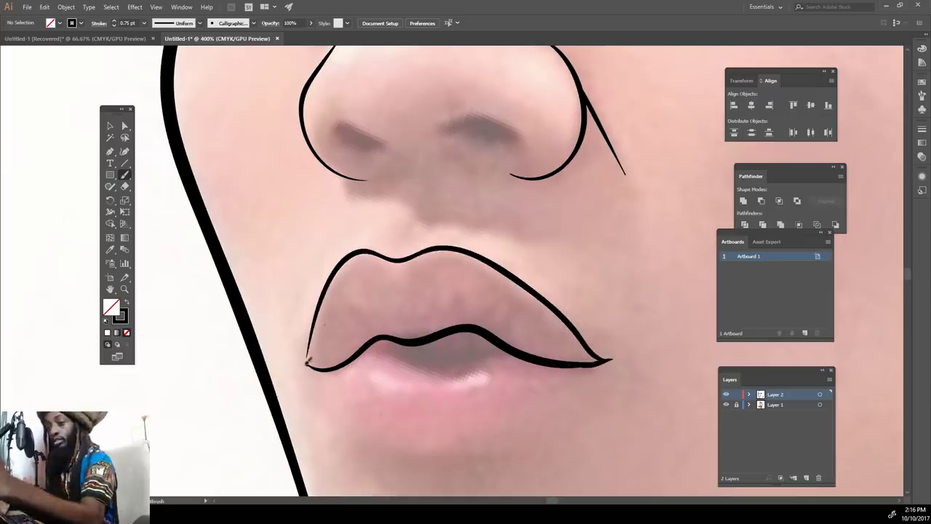
{"action": "mouse_move", "coordinate": [356, 352]}
{"action": "left_mouse_down"}
{"action": "mouse_move", "coordinate": [419, 364]}
{"action": "mouse_move", "coordinate": [513, 355]}
{"action": "left_mouse_up"}
{"action": "mouse_move", "coordinate": [304, 361]}
{"action": "left_mouse_down"}
{"action": "mouse_move", "coordinate": [400, 456]}
{"action": "mouse_move", "coordinate": [499, 451]}
{"action": "mouse_move", "coordinate": [609, 360]}
{"action": "left_mouse_up"}
{"action": "mouse_move", "coordinate": [502, 353]}
{"action": "left_mouse_down"}
{"action": "mouse_move", "coordinate": [433, 357]}
{"action": "mouse_move", "coordinate": [462, 358]}
{"action": "mouse_move", "coordinate": [369, 343]}
{"action": "left_mouse_up"}
Step: Paint the dark nostril shapes and trace the outer contour of the ear
{"action": "key", "text": "ctrl+minus"}
{"action": "key", "text": "ctrl+minus"}
{"action": "key", "text": "ctrl+minus"}
{"action": "key", "text": "ctrl+minus"}
{"action": "key", "text": "ctrl+minus"}
{"action": "key", "text": "ctrl+plus"}
{"action": "key", "text": "ctrl+plus"}
{"action": "key", "text": "ctrl+plus"}
{"action": "key", "text": "ctrl+plus"}
{"action": "key", "text": "ctrl+plus"}
{"action": "mouse_move", "coordinate": [483, 112]}
{"action": "left_mouse_down"}
{"action": "mouse_move", "coordinate": [494, 314]}
{"action": "mouse_move", "coordinate": [539, 355]}
{"action": "left_mouse_up"}
{"action": "mouse_move", "coordinate": [473, 333]}
{"action": "left_mouse_down"}
{"action": "mouse_move", "coordinate": [527, 342]}
{"action": "mouse_move", "coordinate": [489, 335]}
{"action": "left_mouse_up"}
{"action": "mouse_move", "coordinate": [408, 357]}
{"action": "left_mouse_down"}
{"action": "mouse_move", "coordinate": [353, 336]}
{"action": "mouse_move", "coordinate": [456, 391]}
{"action": "mouse_move", "coordinate": [531, 366]}
{"action": "mouse_move", "coordinate": [589, 283]}
{"action": "mouse_move", "coordinate": [580, 186]}
{"action": "mouse_move", "coordinate": [526, 157]}
{"action": "mouse_move", "coordinate": [469, 205]}
{"action": "left_mouse_up"}
Step: Paint the inner folds of the ear with several short curved strokes
{"action": "key", "text": "ctrl+0"}
{"action": "scroll", "coordinate": [566, 386], "scroll_direction": "up", "scroll_amount": 5}
{"action": "left_click_drag", "start_coordinate": [455, 323], "coordinate": [470, 233]}
{"action": "left_click_drag", "start_coordinate": [478, 264], "coordinate": [574, 262]}
{"action": "left_click_drag", "start_coordinate": [545, 210], "coordinate": [560, 290]}
{"action": "key", "text": "ctrl+z"}
{"action": "mouse_move", "coordinate": [459, 326]}
{"action": "left_mouse_down"}
{"action": "mouse_move", "coordinate": [501, 309]}
{"action": "mouse_move", "coordinate": [517, 313]}
{"action": "left_mouse_up"}
{"action": "mouse_move", "coordinate": [519, 305]}
{"action": "left_mouse_down"}
{"action": "mouse_move", "coordinate": [533, 279]}
{"action": "mouse_move", "coordinate": [510, 272]}
{"action": "mouse_move", "coordinate": [493, 216]}
{"action": "left_mouse_up"}
{"action": "mouse_move", "coordinate": [508, 347]}
{"action": "left_mouse_down"}
{"action": "mouse_move", "coordinate": [558, 256]}
{"action": "mouse_move", "coordinate": [544, 191]}
{"action": "left_mouse_up"}
{"action": "left_click_drag", "start_coordinate": [535, 231], "coordinate": [517, 195]}
{"action": "mouse_move", "coordinate": [480, 335]}
{"action": "left_mouse_down"}
{"action": "mouse_move", "coordinate": [471, 358]}
{"action": "mouse_move", "coordinate": [438, 356]}
{"action": "left_mouse_up"}
Step: Trace both sides of the neck down to the shirt collar
{"action": "key", "text": "ctrl+minus"}
{"action": "key", "text": "ctrl+minus"}
{"action": "key", "text": "ctrl+minus"}
{"action": "key", "text": "ctrl+minus"}
{"action": "key", "text": "ctrl+plus"}
{"action": "key", "text": "ctrl+plus"}
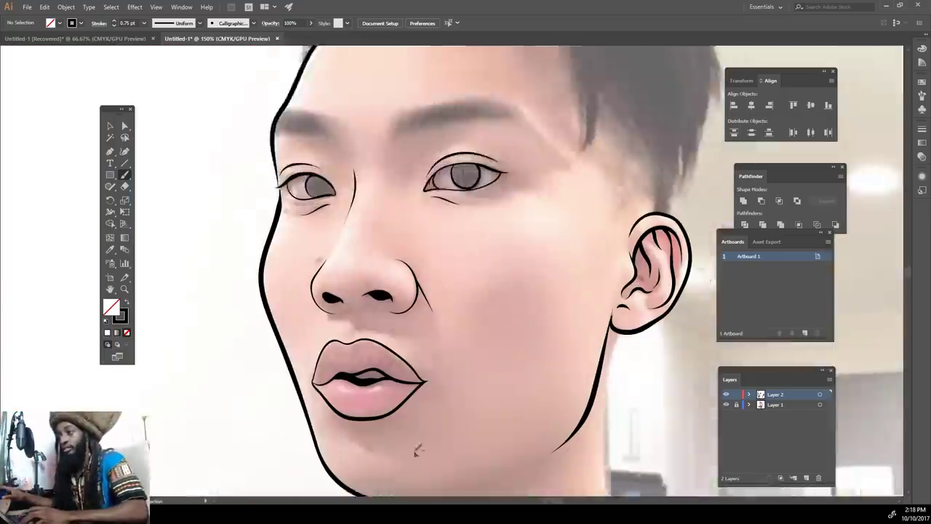
{"action": "scroll", "coordinate": [433, 438], "scroll_direction": "down", "scroll_amount": 3}
{"action": "mouse_move", "coordinate": [619, 182]}
{"action": "left_mouse_down"}
{"action": "mouse_move", "coordinate": [603, 283]}
{"action": "mouse_move", "coordinate": [642, 395]}
{"action": "left_mouse_up"}
{"action": "mouse_move", "coordinate": [380, 452]}
{"action": "left_mouse_down"}
{"action": "mouse_move", "coordinate": [391, 410]}
{"action": "mouse_move", "coordinate": [397, 351]}
{"action": "mouse_move", "coordinate": [363, 344]}
{"action": "left_mouse_up"}
Step: Add a short shadow line beneath the lower lip and a philtrum line above the upper lip
{"action": "key", "text": "ctrl+minus"}
{"action": "key", "text": "ctrl+minus"}
{"action": "key", "text": "ctrl+plus"}
{"action": "key", "text": "ctrl+plus"}
{"action": "key", "text": "ctrl+plus"}
{"action": "key", "text": "ctrl+plus"}
{"action": "left_click_drag", "start_coordinate": [480, 365], "coordinate": [422, 349]}
{"action": "scroll", "coordinate": [369, 345], "scroll_direction": "up", "scroll_amount": 1}
{"action": "left_click_drag", "start_coordinate": [411, 213], "coordinate": [429, 177]}
{"action": "key", "text": "ctrl+minus"}
{"action": "key", "text": "ctrl+minus"}
{"action": "key", "text": "ctrl+minus"}
{"action": "key", "text": "ctrl+minus"}
{"action": "key", "text": "ctrl+plus"}
{"action": "key", "text": "v"}
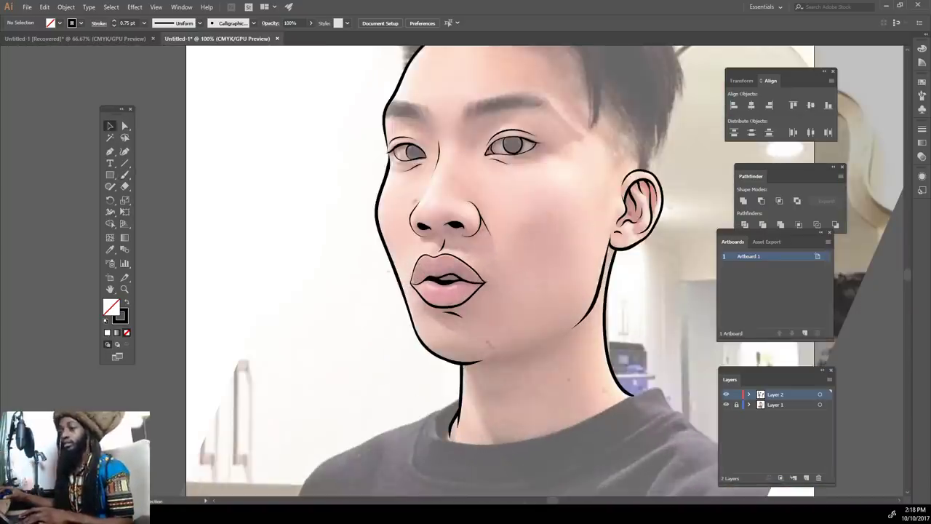
Step: Paint the eyebrow nearest the ear with many short slanted hair strokes following the brow in the photo
{"action": "key", "text": "ctrl+minus"}
{"action": "left_click", "coordinate": [726, 404]}
{"action": "key", "text": "ctrl+plus"}
{"action": "key", "text": "ctrl+plus"}
{"action": "key", "text": "ctrl+plus"}
{"action": "key", "text": "ctrl+plus"}
{"action": "key", "text": "ctrl+plus"}
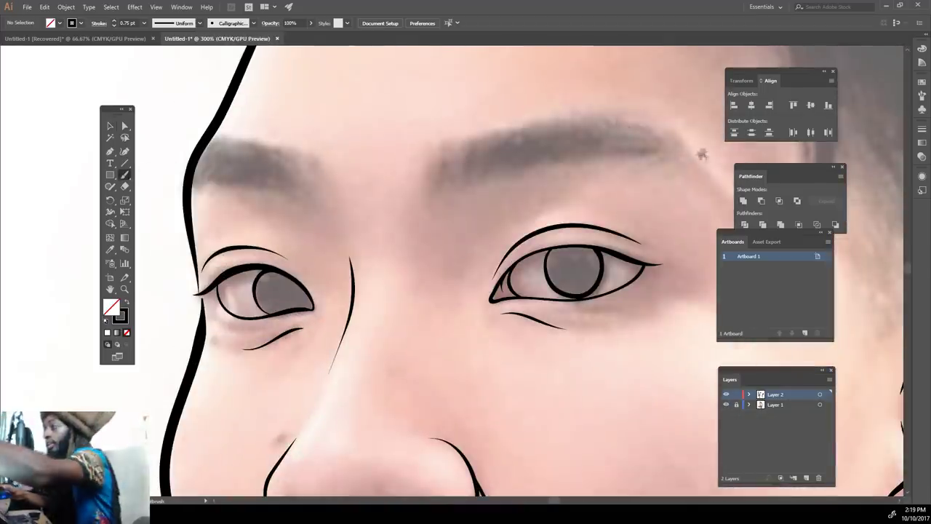
{"action": "mouse_move", "coordinate": [702, 154]}
{"action": "left_mouse_down"}
{"action": "mouse_move", "coordinate": [682, 138]}
{"action": "mouse_move", "coordinate": [624, 150]}
{"action": "mouse_move", "coordinate": [677, 135]}
{"action": "mouse_move", "coordinate": [628, 127]}
{"action": "left_mouse_up"}
{"action": "mouse_move", "coordinate": [559, 161]}
{"action": "left_mouse_down"}
{"action": "mouse_move", "coordinate": [604, 121]}
{"action": "mouse_move", "coordinate": [584, 122]}
{"action": "left_mouse_up"}
{"action": "mouse_move", "coordinate": [518, 170]}
{"action": "left_mouse_down"}
{"action": "mouse_move", "coordinate": [563, 122]}
{"action": "mouse_move", "coordinate": [541, 123]}
{"action": "left_mouse_up"}
{"action": "mouse_move", "coordinate": [474, 180]}
{"action": "left_mouse_down"}
{"action": "mouse_move", "coordinate": [520, 125]}
{"action": "mouse_move", "coordinate": [497, 131]}
{"action": "left_mouse_up"}
{"action": "left_click_drag", "start_coordinate": [451, 188], "coordinate": [468, 138]}
{"action": "left_click_drag", "start_coordinate": [423, 186], "coordinate": [456, 144]}
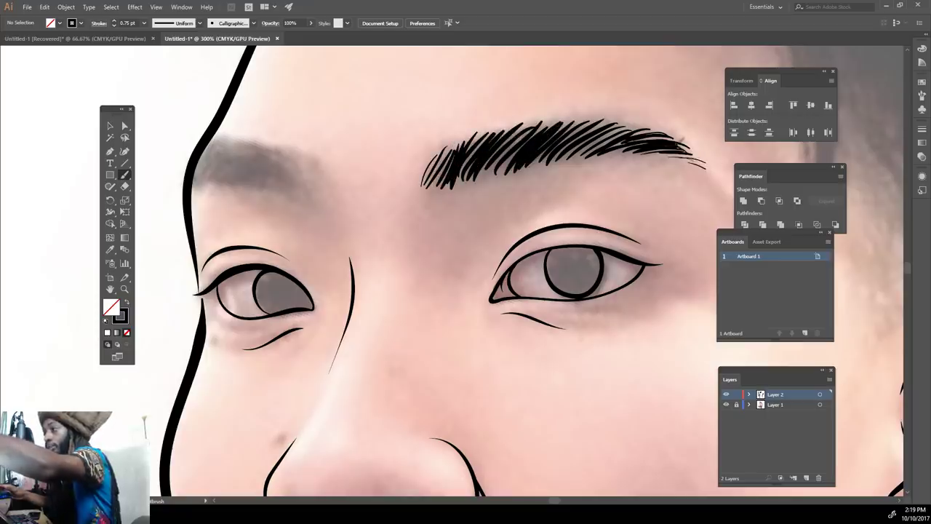
Step: Fill the gaps in the near eyebrow's middle with dense black strokes, leaving loose hairs at its edges
{"action": "left_click_drag", "start_coordinate": [560, 160], "coordinate": [640, 129]}
{"action": "left_click_drag", "start_coordinate": [561, 153], "coordinate": [620, 125]}
{"action": "left_click_drag", "start_coordinate": [497, 167], "coordinate": [559, 138]}
{"action": "mouse_move", "coordinate": [463, 170]}
{"action": "left_mouse_down"}
{"action": "mouse_move", "coordinate": [524, 138]}
{"action": "mouse_move", "coordinate": [579, 138]}
{"action": "mouse_move", "coordinate": [579, 219]}
{"action": "left_mouse_up"}
{"action": "key", "text": "ctrl+minus"}
{"action": "key", "text": "ctrl+minus"}
{"action": "key", "text": "ctrl+minus"}
{"action": "key", "text": "ctrl+minus"}
{"action": "key", "text": "ctrl+plus"}
{"action": "key", "text": "ctrl+plus"}
{"action": "key", "text": "ctrl+plus"}
{"action": "key", "text": "ctrl+plus"}
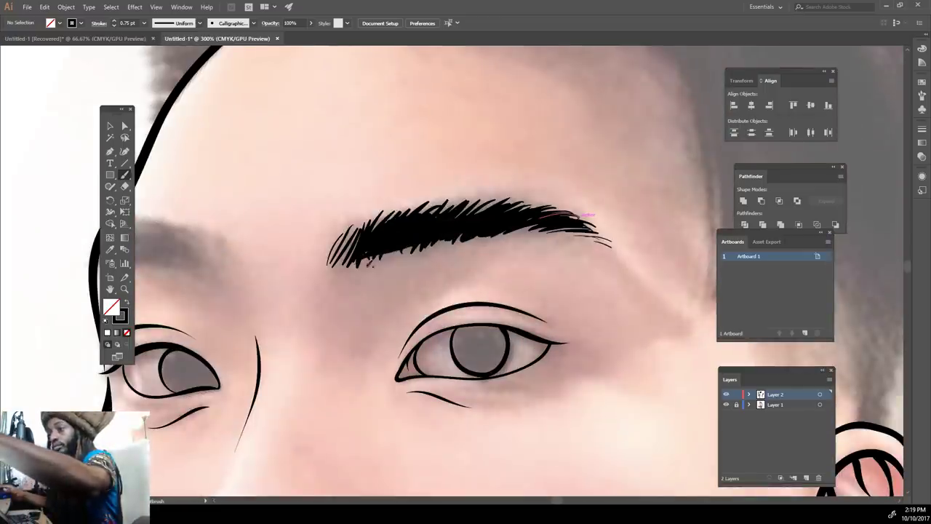
Step: Refine the lower and upper edges of the near eyebrow with extra short hair strokes
{"action": "left_click_drag", "start_coordinate": [369, 260], "coordinate": [409, 239]}
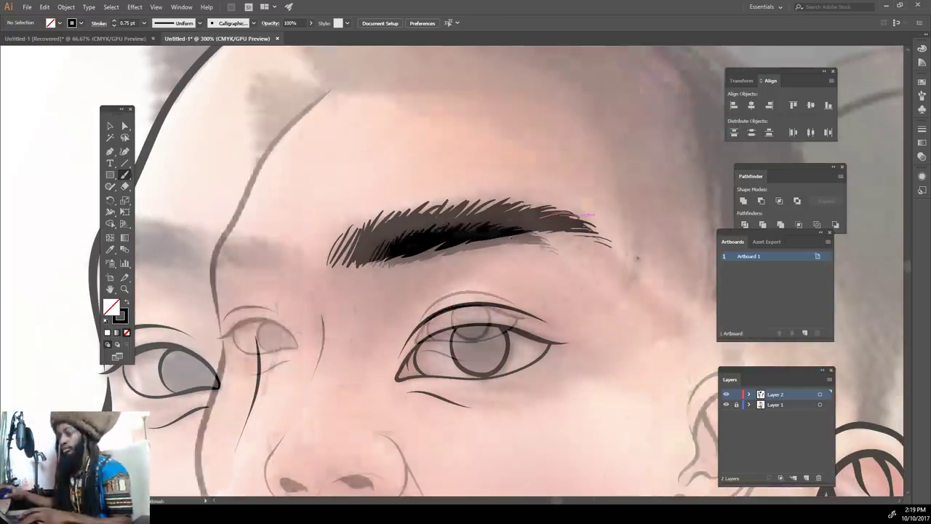
{"action": "key", "text": "ctrl+minus"}
{"action": "key", "text": "ctrl+minus"}
{"action": "key", "text": "ctrl+plus"}
{"action": "key", "text": "ctrl+plus"}
{"action": "key", "text": "ctrl+plus"}
{"action": "scroll", "coordinate": [509, 256], "scroll_direction": "up", "scroll_amount": 3}
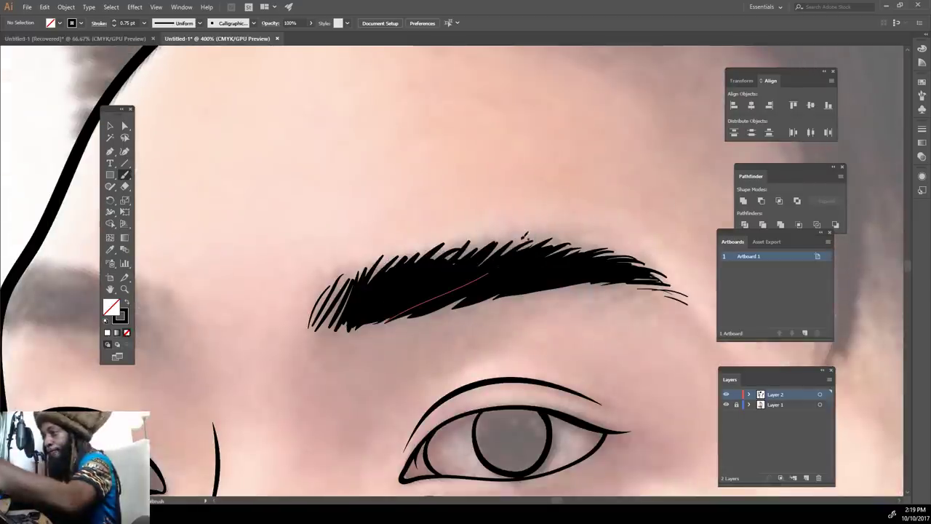
{"action": "left_click_drag", "start_coordinate": [442, 260], "coordinate": [473, 236]}
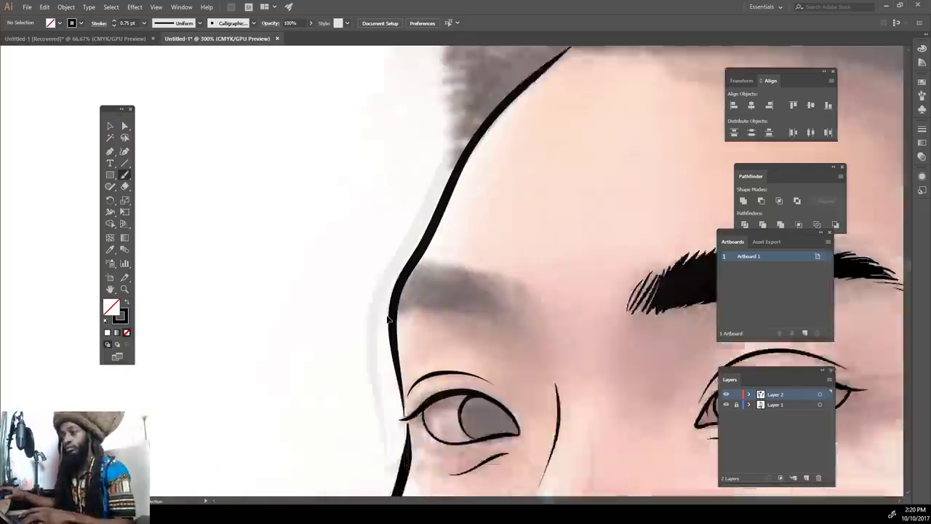
Step: Paint the far eyebrow as a solid black shape from the face contour, with feathered hairs at its inner end
{"action": "mouse_move", "coordinate": [490, 280]}
{"action": "left_mouse_down"}
{"action": "mouse_move", "coordinate": [516, 328]}
{"action": "mouse_move", "coordinate": [388, 283]}
{"action": "left_mouse_up"}
{"action": "mouse_move", "coordinate": [512, 335]}
{"action": "left_mouse_down"}
{"action": "mouse_move", "coordinate": [438, 278]}
{"action": "mouse_move", "coordinate": [397, 295]}
{"action": "left_mouse_up"}
{"action": "mouse_move", "coordinate": [375, 324]}
{"action": "left_mouse_down"}
{"action": "mouse_move", "coordinate": [439, 314]}
{"action": "mouse_move", "coordinate": [480, 320]}
{"action": "left_mouse_up"}
{"action": "mouse_move", "coordinate": [461, 308]}
{"action": "left_mouse_down"}
{"action": "mouse_move", "coordinate": [421, 302]}
{"action": "mouse_move", "coordinate": [376, 314]}
{"action": "left_mouse_up"}
{"action": "mouse_move", "coordinate": [521, 318]}
{"action": "left_mouse_down"}
{"action": "mouse_move", "coordinate": [486, 275]}
{"action": "mouse_move", "coordinate": [379, 280]}
{"action": "left_mouse_up"}
{"action": "left_click_drag", "start_coordinate": [532, 317], "coordinate": [519, 275]}
{"action": "key", "text": "ctrl+minus"}
{"action": "key", "text": "ctrl+minus"}
{"action": "key", "text": "ctrl+minus"}
{"action": "key", "text": "ctrl+minus"}
{"action": "key", "text": "ctrl+minus"}
{"action": "key", "text": "ctrl+equal"}
{"action": "key", "text": "ctrl+equal"}
{"action": "key", "text": "ctrl+equal"}
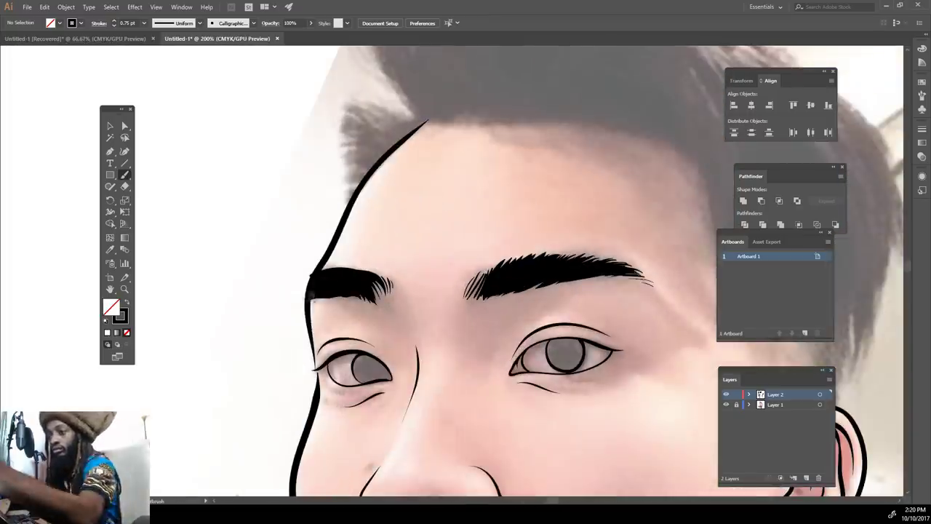
Step: Paint a jagged hairline across the top of the forehead, joining it to the face contour
{"action": "key", "text": "ctrl+0"}
{"action": "key", "text": "ctrl+equal"}
{"action": "key", "text": "ctrl+equal"}
{"action": "scroll", "coordinate": [520, 251], "scroll_direction": "up", "scroll_amount": 3}
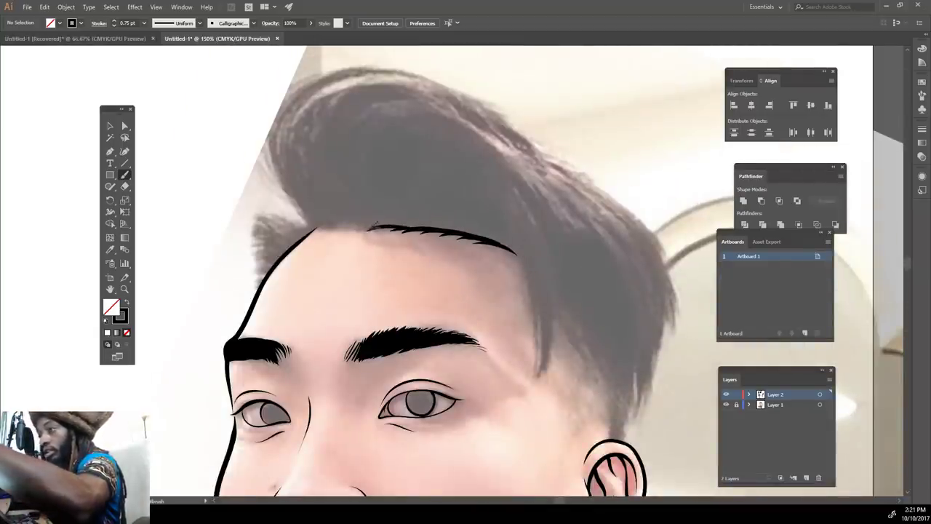
{"action": "left_click_drag", "start_coordinate": [354, 222], "coordinate": [325, 230]}
Step: Paint the hair tuft on the far side of the forehead with dense, outward-pointing spiky strokes
{"action": "key", "text": "ctrl+0"}
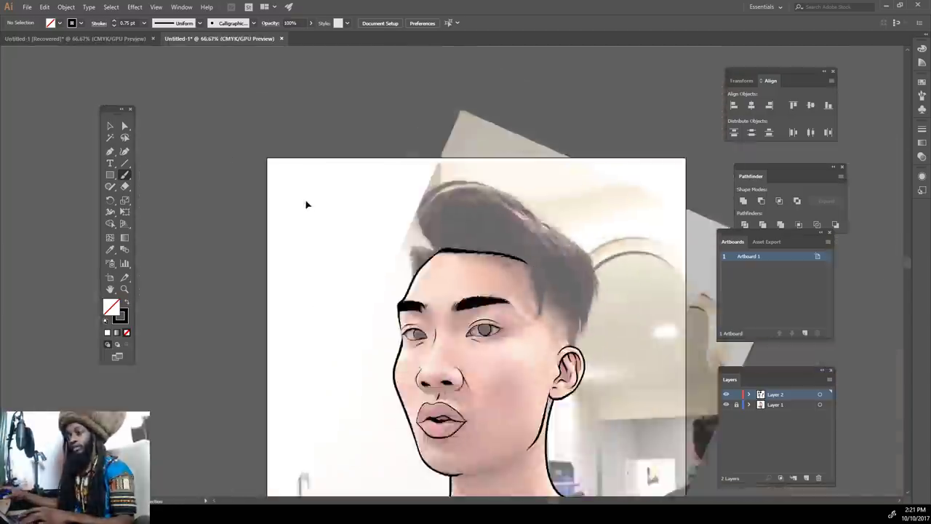
{"action": "key", "text": "ctrl+equal"}
{"action": "key", "text": "ctrl+equal"}
{"action": "key", "text": "ctrl+equal"}
{"action": "key", "text": "ctrl+equal"}
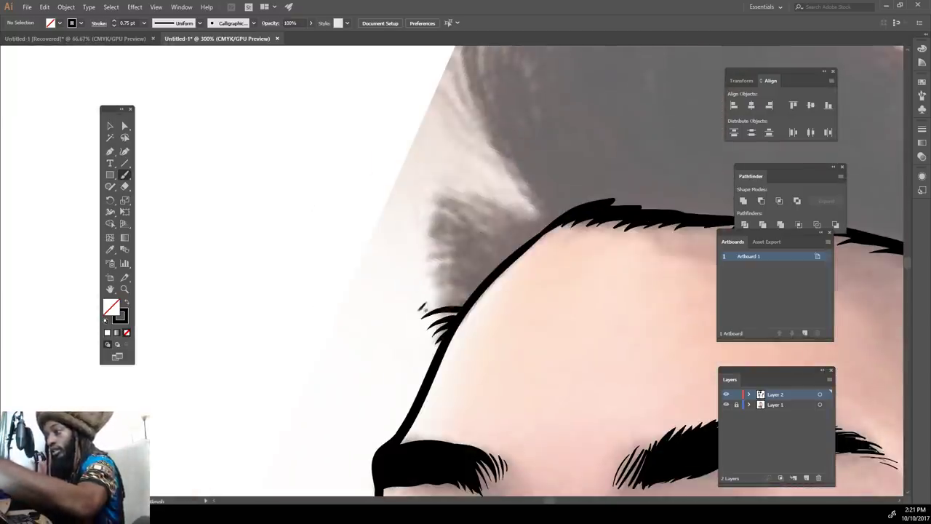
{"action": "left_click_drag", "start_coordinate": [554, 222], "coordinate": [556, 223]}
{"action": "mouse_move", "coordinate": [425, 213]}
{"action": "left_mouse_down"}
{"action": "mouse_move", "coordinate": [487, 204]}
{"action": "mouse_move", "coordinate": [555, 225]}
{"action": "left_mouse_up"}
{"action": "mouse_move", "coordinate": [414, 235]}
{"action": "left_mouse_down"}
{"action": "mouse_move", "coordinate": [433, 222]}
{"action": "mouse_move", "coordinate": [548, 232]}
{"action": "left_mouse_up"}
{"action": "mouse_move", "coordinate": [413, 246]}
{"action": "left_mouse_down"}
{"action": "mouse_move", "coordinate": [431, 233]}
{"action": "mouse_move", "coordinate": [541, 236]}
{"action": "left_mouse_up"}
{"action": "mouse_move", "coordinate": [407, 266]}
{"action": "left_mouse_down"}
{"action": "mouse_move", "coordinate": [419, 254]}
{"action": "mouse_move", "coordinate": [534, 241]}
{"action": "left_mouse_up"}
{"action": "left_click_drag", "start_coordinate": [406, 279], "coordinate": [520, 249]}
{"action": "left_click_drag", "start_coordinate": [425, 278], "coordinate": [515, 258]}
{"action": "mouse_move", "coordinate": [429, 283]}
{"action": "left_mouse_down"}
{"action": "mouse_move", "coordinate": [441, 272]}
{"action": "mouse_move", "coordinate": [508, 262]}
{"action": "left_mouse_up"}
{"action": "left_click_drag", "start_coordinate": [437, 285], "coordinate": [500, 270]}
{"action": "left_click_drag", "start_coordinate": [425, 287], "coordinate": [466, 286]}
{"action": "left_click_drag", "start_coordinate": [519, 242], "coordinate": [457, 245]}
{"action": "left_click_drag", "start_coordinate": [417, 249], "coordinate": [526, 231]}
{"action": "left_click_drag", "start_coordinate": [430, 230], "coordinate": [539, 225]}
Step: Outline the front and top of the quiff with long curved strokes
{"action": "key", "text": "ctrl+minus"}
{"action": "key", "text": "ctrl+minus"}
{"action": "key", "text": "ctrl+minus"}
{"action": "key", "text": "ctrl+minus"}
{"action": "key", "text": "ctrl+equal"}
{"action": "key", "text": "ctrl+equal"}
{"action": "key", "text": "ctrl+equal"}
{"action": "scroll", "coordinate": [611, 258], "scroll_direction": "right", "scroll_amount": 5}
{"action": "key", "text": "ctrl+minus"}
{"action": "scroll", "coordinate": [612, 254], "scroll_direction": "up", "scroll_amount": 3}
{"action": "mouse_move", "coordinate": [316, 280]}
{"action": "left_mouse_down"}
{"action": "mouse_move", "coordinate": [343, 303]}
{"action": "mouse_move", "coordinate": [364, 148]}
{"action": "left_mouse_up"}
{"action": "mouse_move", "coordinate": [344, 303]}
{"action": "left_mouse_down"}
{"action": "mouse_move", "coordinate": [366, 142]}
{"action": "mouse_move", "coordinate": [313, 181]}
{"action": "mouse_move", "coordinate": [397, 140]}
{"action": "mouse_move", "coordinate": [507, 181]}
{"action": "left_mouse_up"}
Step: Paint the long lock of hair hanging over the near temple with several overlapping curved strokes
{"action": "mouse_move", "coordinate": [568, 456]}
{"action": "left_mouse_down"}
{"action": "mouse_move", "coordinate": [565, 394]}
{"action": "mouse_move", "coordinate": [550, 296]}
{"action": "mouse_move", "coordinate": [529, 263]}
{"action": "left_mouse_up"}
{"action": "left_click_drag", "start_coordinate": [572, 441], "coordinate": [525, 260]}
{"action": "mouse_move", "coordinate": [574, 435]}
{"action": "left_mouse_down"}
{"action": "mouse_move", "coordinate": [514, 251]}
{"action": "mouse_move", "coordinate": [503, 265]}
{"action": "mouse_move", "coordinate": [514, 261]}
{"action": "left_mouse_up"}
{"action": "left_click_drag", "start_coordinate": [566, 411], "coordinate": [508, 264]}
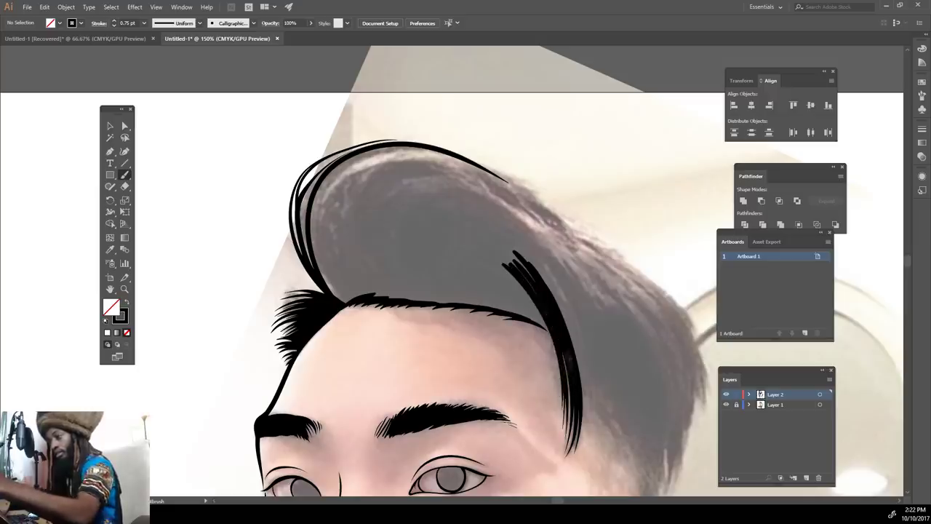
Step: Set the brush stroke to 5 pt and fill the lower front of the quiff with solid black, undoing the last stroke
{"action": "double_click", "coordinate": [125, 175]}
{"action": "left_click", "coordinate": [283, 281]}
{"action": "left_click", "coordinate": [144, 23]}
{"action": "left_click", "coordinate": [160, 108]}
{"action": "mouse_move", "coordinate": [339, 298]}
{"action": "left_mouse_down"}
{"action": "mouse_move", "coordinate": [419, 288]}
{"action": "mouse_move", "coordinate": [533, 312]}
{"action": "left_mouse_up"}
{"action": "mouse_move", "coordinate": [546, 311]}
{"action": "left_mouse_down"}
{"action": "mouse_move", "coordinate": [513, 263]}
{"action": "mouse_move", "coordinate": [466, 227]}
{"action": "mouse_move", "coordinate": [400, 235]}
{"action": "mouse_move", "coordinate": [342, 279]}
{"action": "left_mouse_up"}
{"action": "left_click_drag", "start_coordinate": [339, 292], "coordinate": [323, 225]}
{"action": "key", "text": "ctrl+z"}
Step: Paint the thick outer contour of the hair over the crown and add pointed strands at the back of the head
{"action": "mouse_move", "coordinate": [339, 295]}
{"action": "left_mouse_down"}
{"action": "mouse_move", "coordinate": [321, 244]}
{"action": "mouse_move", "coordinate": [349, 161]}
{"action": "mouse_move", "coordinate": [426, 154]}
{"action": "mouse_move", "coordinate": [524, 197]}
{"action": "mouse_move", "coordinate": [640, 287]}
{"action": "mouse_move", "coordinate": [686, 364]}
{"action": "mouse_move", "coordinate": [691, 420]}
{"action": "left_mouse_up"}
{"action": "left_click_drag", "start_coordinate": [670, 483], "coordinate": [671, 336]}
{"action": "left_click_drag", "start_coordinate": [678, 484], "coordinate": [695, 374]}
{"action": "left_click_drag", "start_coordinate": [694, 439], "coordinate": [691, 329]}
{"action": "left_click_drag", "start_coordinate": [701, 410], "coordinate": [674, 317]}
{"action": "left_click_drag", "start_coordinate": [702, 366], "coordinate": [523, 216]}
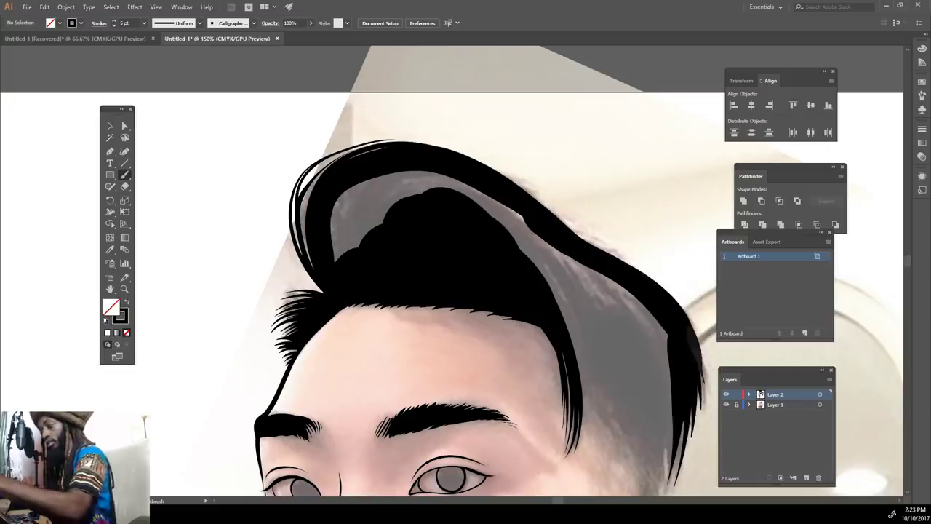
Step: Fill the remaining gaps inside the quiff and crown with solid black
{"action": "mouse_move", "coordinate": [640, 374]}
{"action": "left_mouse_down"}
{"action": "mouse_move", "coordinate": [560, 262]}
{"action": "mouse_move", "coordinate": [367, 192]}
{"action": "left_mouse_up"}
{"action": "left_click_drag", "start_coordinate": [378, 224], "coordinate": [361, 243]}
{"action": "key", "text": "ctrl+minus"}
{"action": "key", "text": "ctrl+minus"}
{"action": "key", "text": "ctrl+minus"}
{"action": "key", "text": "ctrl+equal"}
{"action": "key", "text": "ctrl+equal"}
{"action": "key", "text": "ctrl+equal"}
{"action": "key", "text": "ctrl+equal"}
Step: Paint thick pointed strands down the side of the head between the temple lock and the back hair
{"action": "left_click_drag", "start_coordinate": [713, 432], "coordinate": [666, 273]}
{"action": "left_click_drag", "start_coordinate": [619, 403], "coordinate": [633, 261]}
{"action": "left_click_drag", "start_coordinate": [617, 374], "coordinate": [609, 249]}
{"action": "mouse_move", "coordinate": [612, 393]}
{"action": "left_mouse_down"}
{"action": "mouse_move", "coordinate": [567, 191]}
{"action": "mouse_move", "coordinate": [579, 255]}
{"action": "mouse_move", "coordinate": [555, 230]}
{"action": "left_mouse_up"}
{"action": "mouse_move", "coordinate": [595, 424]}
{"action": "left_mouse_down"}
{"action": "mouse_move", "coordinate": [579, 306]}
{"action": "mouse_move", "coordinate": [502, 186]}
{"action": "left_mouse_up"}
{"action": "left_click_drag", "start_coordinate": [584, 366], "coordinate": [477, 161]}
{"action": "left_click_drag", "start_coordinate": [569, 332], "coordinate": [480, 185]}
{"action": "mouse_move", "coordinate": [555, 336]}
{"action": "left_mouse_down"}
{"action": "mouse_move", "coordinate": [477, 182]}
{"action": "mouse_move", "coordinate": [500, 239]}
{"action": "left_mouse_up"}
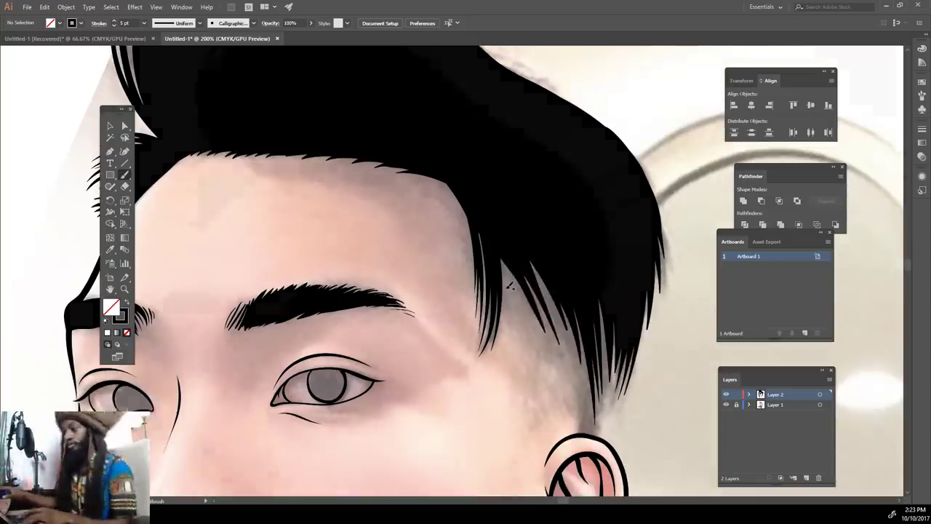
Step: Extend the side hair down to the top of the ear with overlapping pointed strands
{"action": "scroll", "coordinate": [509, 286], "scroll_direction": "down", "scroll_amount": 3, "text": "alt"}
{"action": "scroll", "coordinate": [656, 389], "scroll_direction": "up", "scroll_amount": 5, "text": "alt"}
{"action": "scroll", "coordinate": [654, 390], "scroll_direction": "down", "scroll_amount": 2}
{"action": "mouse_move", "coordinate": [584, 452]}
{"action": "left_mouse_down"}
{"action": "mouse_move", "coordinate": [566, 196]}
{"action": "mouse_move", "coordinate": [582, 306]}
{"action": "left_mouse_up"}
{"action": "left_click_drag", "start_coordinate": [599, 422], "coordinate": [598, 291]}
{"action": "mouse_move", "coordinate": [575, 456]}
{"action": "left_mouse_down"}
{"action": "mouse_move", "coordinate": [547, 266]}
{"action": "mouse_move", "coordinate": [537, 307]}
{"action": "left_mouse_up"}
{"action": "mouse_move", "coordinate": [569, 416]}
{"action": "left_mouse_down"}
{"action": "mouse_move", "coordinate": [484, 195]}
{"action": "mouse_move", "coordinate": [532, 319]}
{"action": "left_mouse_up"}
{"action": "left_click_drag", "start_coordinate": [575, 455], "coordinate": [543, 357]}
{"action": "mouse_move", "coordinate": [567, 437]}
{"action": "left_mouse_down"}
{"action": "mouse_move", "coordinate": [525, 317]}
{"action": "mouse_move", "coordinate": [526, 329]}
{"action": "left_mouse_up"}
{"action": "mouse_move", "coordinate": [556, 456]}
{"action": "left_mouse_down"}
{"action": "mouse_move", "coordinate": [538, 384]}
{"action": "mouse_move", "coordinate": [538, 394]}
{"action": "mouse_move", "coordinate": [458, 216]}
{"action": "left_mouse_up"}
Step: Set the brush stroke to 0.75 pt and paint fine hair strands along the faded area between temple and ear
{"action": "left_click", "coordinate": [144, 23]}
{"action": "left_click", "coordinate": [155, 54]}
{"action": "left_click_drag", "start_coordinate": [489, 314], "coordinate": [439, 188]}
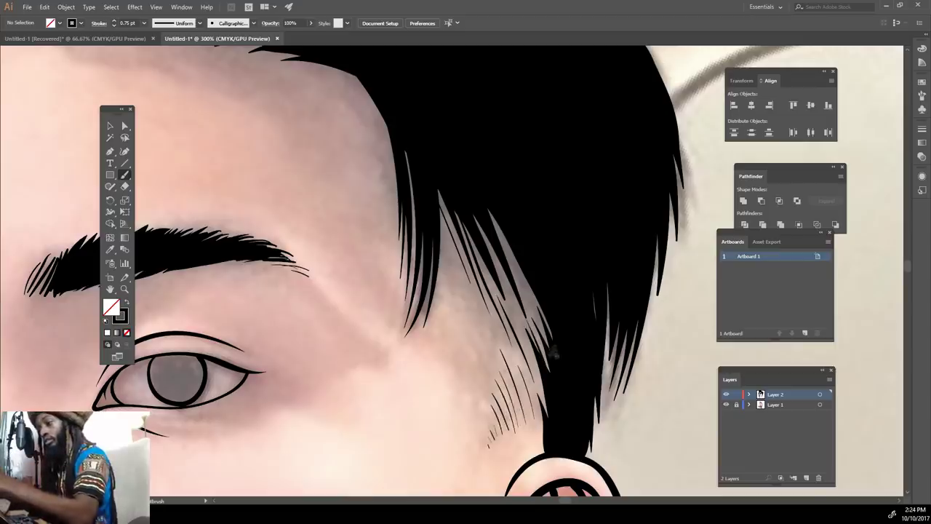
{"action": "left_click_drag", "start_coordinate": [524, 333], "coordinate": [474, 215]}
{"action": "left_click_drag", "start_coordinate": [497, 291], "coordinate": [461, 207]}
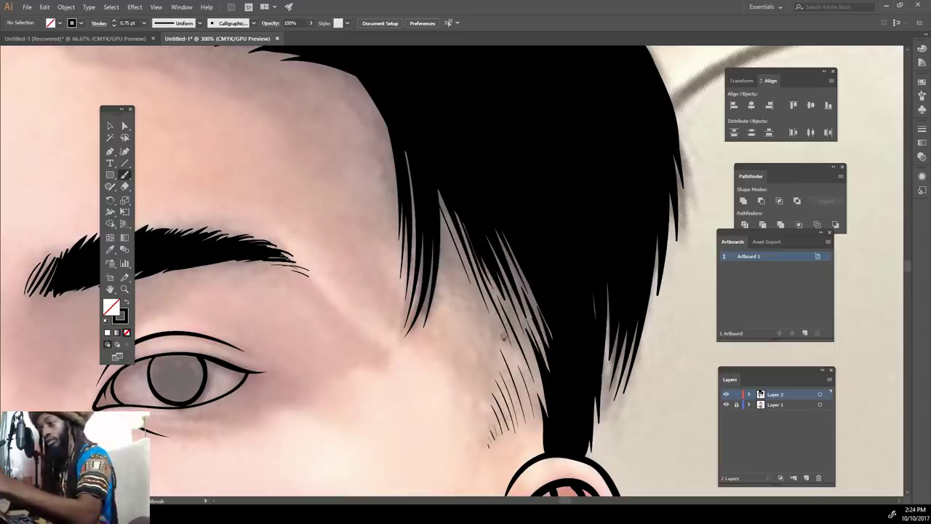
{"action": "key", "text": "ctrl+minus"}
{"action": "key", "text": "ctrl+minus"}
{"action": "key", "text": "ctrl+minus"}
{"action": "key", "text": "ctrl+minus"}
{"action": "key", "text": "ctrl+equal"}
{"action": "key", "text": "ctrl+equal"}
{"action": "key", "text": "ctrl+equal"}
{"action": "left_click_drag", "start_coordinate": [512, 303], "coordinate": [448, 108]}
{"action": "key", "text": "ctrl+minus"}
{"action": "key", "text": "ctrl+minus"}
{"action": "key", "text": "ctrl+minus"}
{"action": "key", "text": "ctrl+equal"}
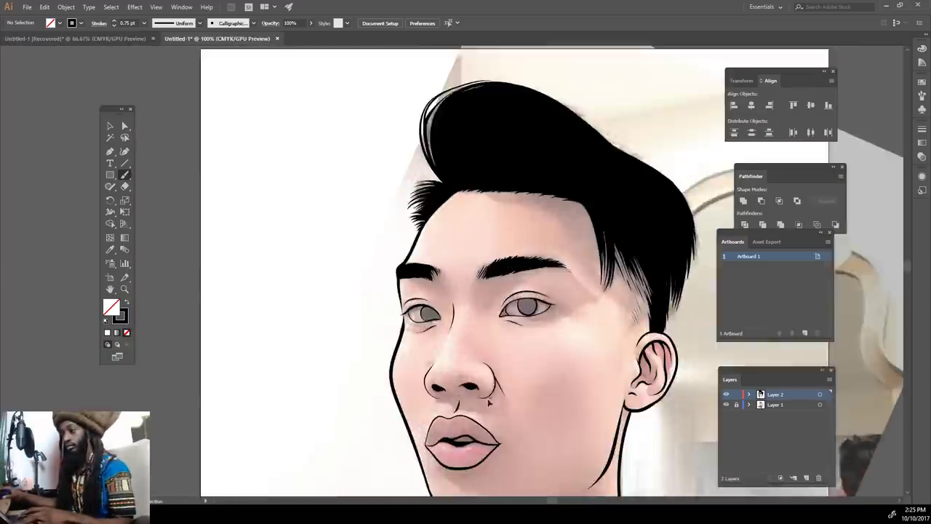
Step: Try to paint a solid black pupil inside the iris of the near eye
{"action": "key", "text": "ctrl+equal"}
{"action": "key", "text": "ctrl+equal"}
{"action": "key", "text": "ctrl+equal"}
{"action": "key", "text": "ctrl+equal"}
{"action": "key", "text": "ctrl+equal"}
{"action": "left_click_drag", "start_coordinate": [404, 374], "coordinate": [499, 395]}
{"action": "mouse_move", "coordinate": [527, 272]}
{"action": "left_mouse_down"}
{"action": "mouse_move", "coordinate": [566, 269]}
{"action": "mouse_move", "coordinate": [543, 279]}
{"action": "mouse_move", "coordinate": [542, 306]}
{"action": "mouse_move", "coordinate": [542, 268]}
{"action": "mouse_move", "coordinate": [534, 288]}
{"action": "mouse_move", "coordinate": [545, 277]}
{"action": "left_mouse_up"}
{"action": "key", "text": "ctrl+z"}
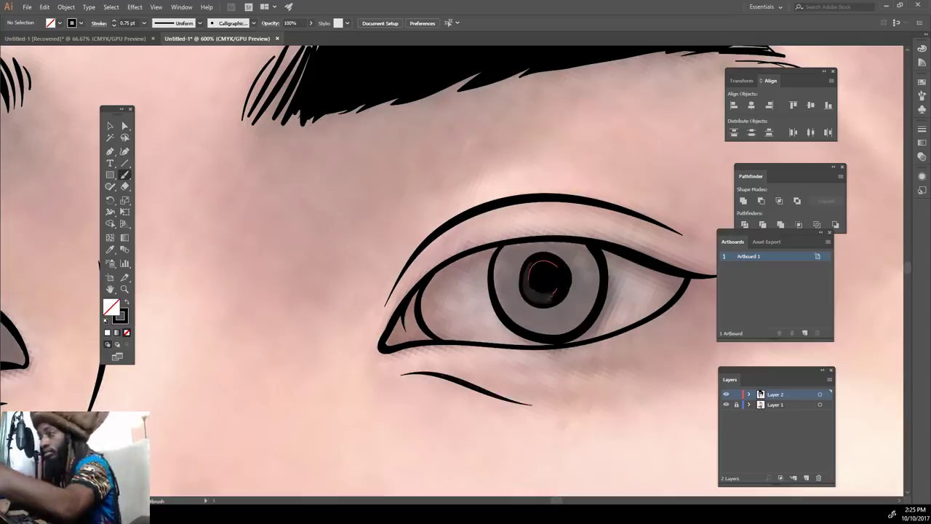
{"action": "key", "text": "ctrl+minus"}
{"action": "key", "text": "ctrl+minus"}
{"action": "key", "text": "ctrl+equal"}
{"action": "key", "text": "ctrl+equal"}
{"action": "key", "text": "ctrl+z"}
Step: Paint a solid black pupil inside the near eye's iris with a closed spiral brush stroke
{"action": "key", "text": "ctrl+equal"}
{"action": "key", "text": "ctrl+equal"}
{"action": "mouse_move", "coordinate": [502, 271]}
{"action": "left_mouse_down"}
{"action": "mouse_move", "coordinate": [415, 286]}
{"action": "mouse_move", "coordinate": [521, 313]}
{"action": "mouse_move", "coordinate": [438, 266]}
{"action": "left_mouse_up"}
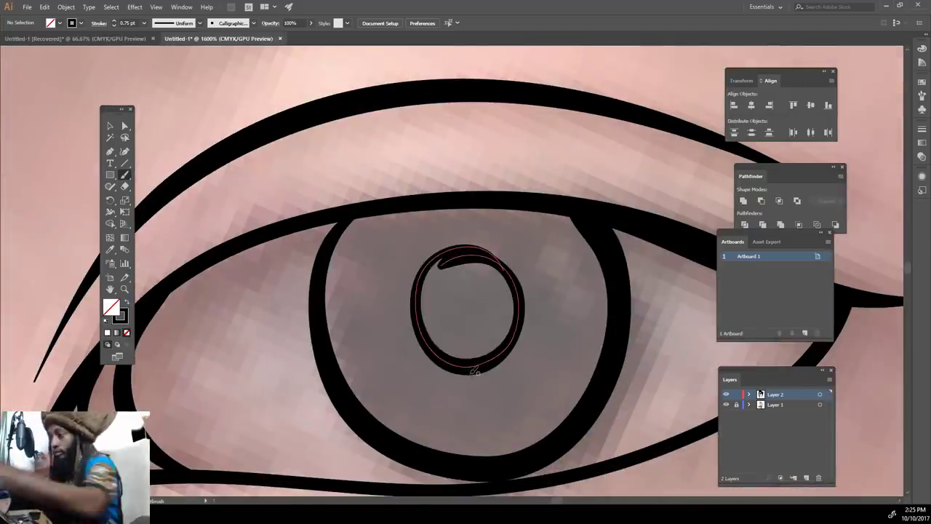
{"action": "mouse_move", "coordinate": [513, 273]}
{"action": "left_mouse_down"}
{"action": "mouse_move", "coordinate": [516, 320]}
{"action": "mouse_move", "coordinate": [450, 275]}
{"action": "mouse_move", "coordinate": [473, 309]}
{"action": "left_mouse_up"}
Step: Copy the finished pupil into the iris of the far eye
{"action": "key", "text": "ctrl+minus"}
{"action": "key", "text": "ctrl+minus"}
{"action": "key", "text": "ctrl+minus"}
{"action": "key", "text": "ctrl+minus"}
{"action": "left_click_drag", "start_coordinate": [269, 329], "coordinate": [421, 329]}
{"action": "left_click", "coordinate": [608, 280]}
{"action": "mouse_move", "coordinate": [609, 280]}
{"action": "left_mouse_down", "text": "alt"}
{"action": "mouse_move", "coordinate": [309, 282]}
{"action": "mouse_move", "coordinate": [216, 312]}
{"action": "left_mouse_up", "text": "alt"}
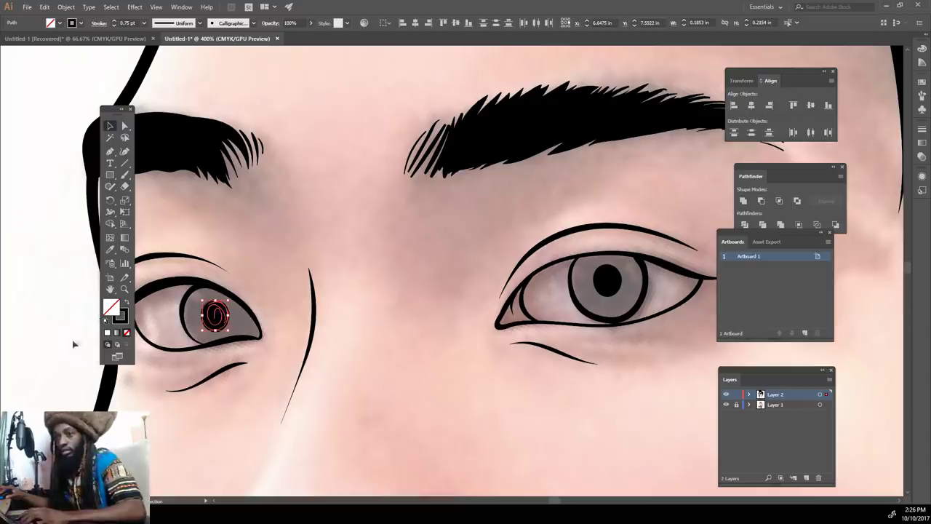
{"action": "left_click", "coordinate": [85, 342]}
Step: Paint a pointed stroke at the far eye's outer corner, thicken its upper lid line, and thicken the adjacent face outline
{"action": "key", "text": "ctrl+minus"}
{"action": "key", "text": "ctrl+minus"}
{"action": "scroll", "coordinate": [75, 344], "scroll_direction": "left", "scroll_amount": 4}
{"action": "key", "text": "ctrl+plus"}
{"action": "key", "text": "ctrl+plus"}
{"action": "key", "text": "ctrl+plus"}
{"action": "key", "text": "ctrl+plus"}
{"action": "left_click_drag", "start_coordinate": [339, 427], "coordinate": [330, 344]}
{"action": "mouse_move", "coordinate": [253, 366]}
{"action": "left_mouse_down"}
{"action": "mouse_move", "coordinate": [386, 301]}
{"action": "mouse_move", "coordinate": [454, 297]}
{"action": "left_mouse_up"}
{"action": "left_click_drag", "start_coordinate": [298, 455], "coordinate": [278, 252]}
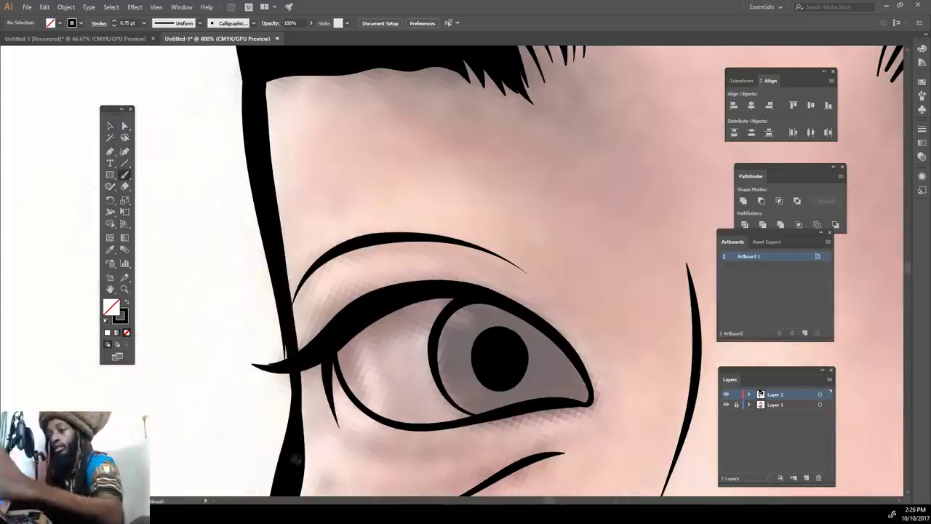
Step: Check the whole line art with the photo layer hidden, and show the photo again
{"action": "key", "text": "ctrl+0"}
{"action": "key", "text": "ctrl+minus"}
{"action": "left_click", "coordinate": [726, 405]}
{"action": "key", "text": "ctrl+minus"}
{"action": "left_click", "coordinate": [726, 404]}
Step: Paint a dripping edge from the base of the neck's back line along the shirt collar
{"action": "key", "text": "ctrl+plus"}
{"action": "key", "text": "ctrl+plus"}
{"action": "key", "text": "ctrl+plus"}
{"action": "key", "text": "ctrl+plus"}
{"action": "scroll", "coordinate": [651, 413], "scroll_direction": "down", "scroll_amount": 4}
{"action": "scroll", "coordinate": [651, 414], "scroll_direction": "right", "scroll_amount": 4}
{"action": "left_click_drag", "start_coordinate": [284, 375], "coordinate": [366, 382]}
{"action": "scroll", "coordinate": [365, 381], "scroll_direction": "up", "scroll_amount": 2}
{"action": "mouse_move", "coordinate": [702, 284]}
{"action": "left_mouse_down"}
{"action": "mouse_move", "coordinate": [595, 389]}
{"action": "mouse_move", "coordinate": [569, 363]}
{"action": "mouse_move", "coordinate": [506, 472]}
{"action": "left_mouse_up"}
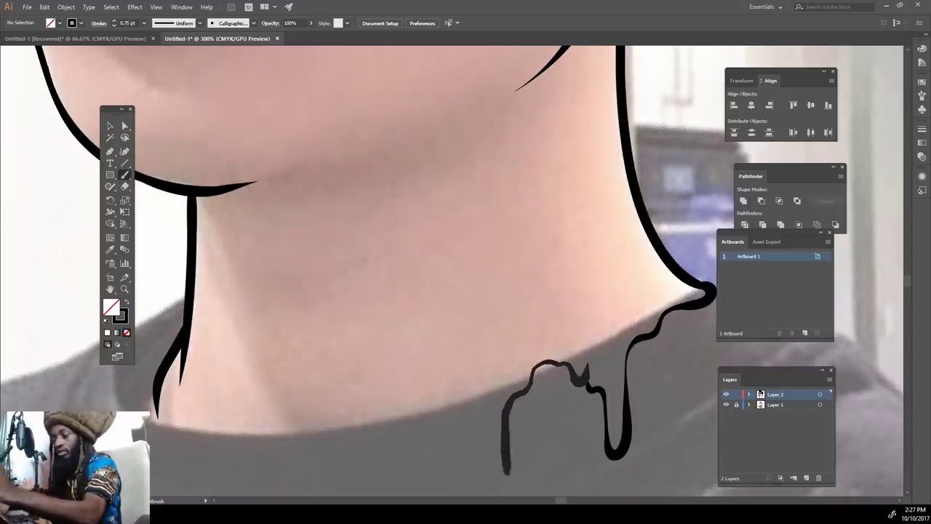
Step: Continue the dripping edge across to the front of the neck and paint a loose falling drop below it
{"action": "scroll", "coordinate": [506, 472], "scroll_direction": "down", "scroll_amount": 3}
{"action": "mouse_move", "coordinate": [507, 347]}
{"action": "left_mouse_down"}
{"action": "mouse_move", "coordinate": [507, 364]}
{"action": "mouse_move", "coordinate": [478, 328]}
{"action": "mouse_move", "coordinate": [431, 386]}
{"action": "mouse_move", "coordinate": [248, 304]}
{"action": "mouse_move", "coordinate": [237, 474]}
{"action": "mouse_move", "coordinate": [169, 320]}
{"action": "mouse_move", "coordinate": [162, 264]}
{"action": "left_mouse_up"}
{"action": "scroll", "coordinate": [162, 250], "scroll_direction": "down", "scroll_amount": 2}
{"action": "mouse_move", "coordinate": [538, 344]}
{"action": "left_mouse_down"}
{"action": "mouse_move", "coordinate": [531, 429]}
{"action": "mouse_move", "coordinate": [539, 339]}
{"action": "left_mouse_up"}
Step: Hide the photo layer to leave only the line art on the artboard
{"action": "key", "text": "ctrl+minus"}
{"action": "key", "text": "ctrl+minus"}
{"action": "key", "text": "ctrl+minus"}
{"action": "scroll", "coordinate": [549, 413], "scroll_direction": "up", "scroll_amount": 4}
{"action": "key", "text": "ctrl+plus"}
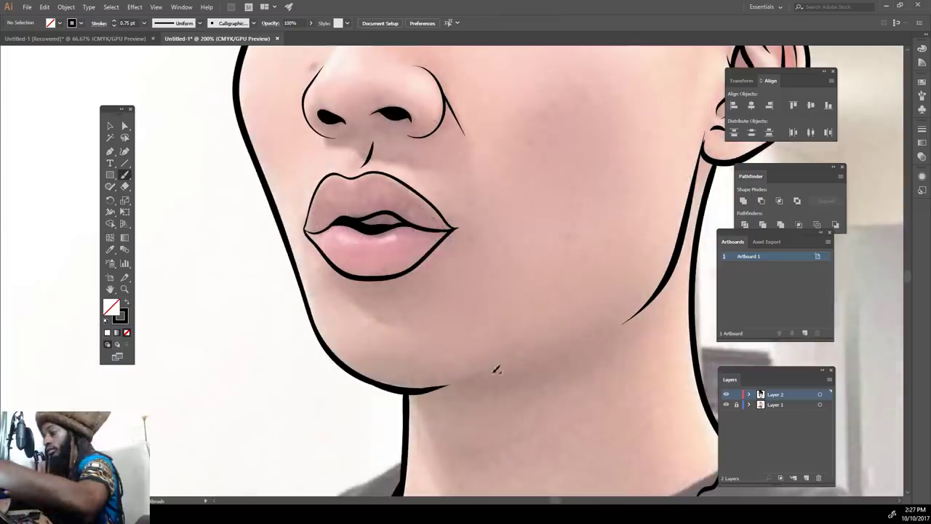
{"action": "key", "text": "ctrl+0"}
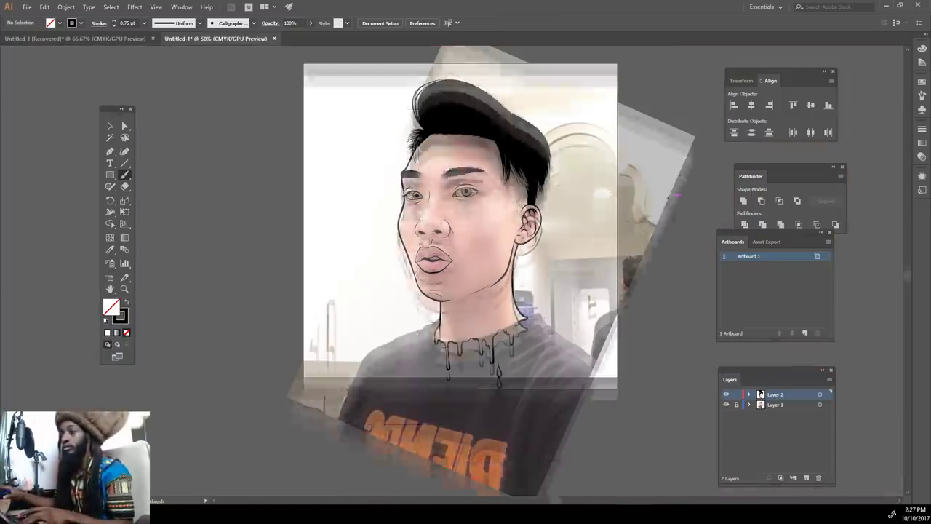
{"action": "left_click", "coordinate": [725, 404]}
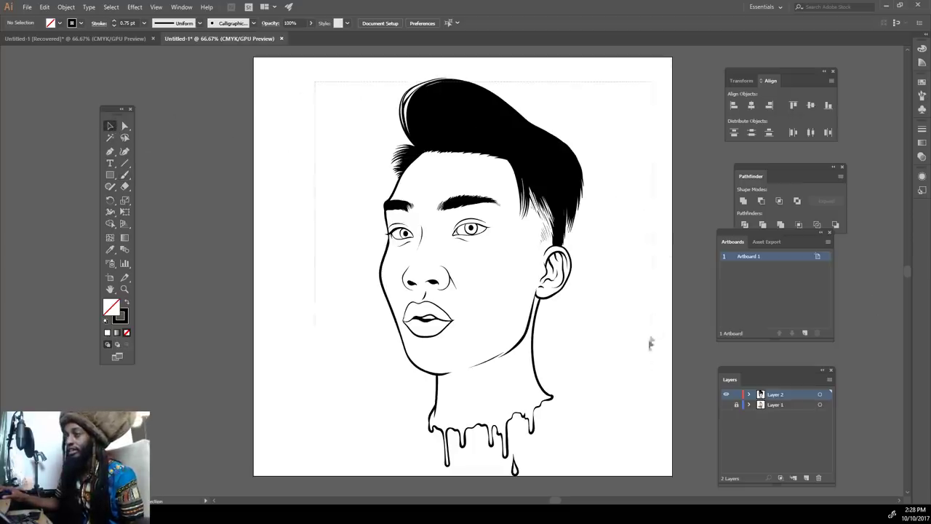
Step: Expand the appearance of all the line art and combine it with Pathfinder Merge
{"action": "key", "text": "ctrl+a"}
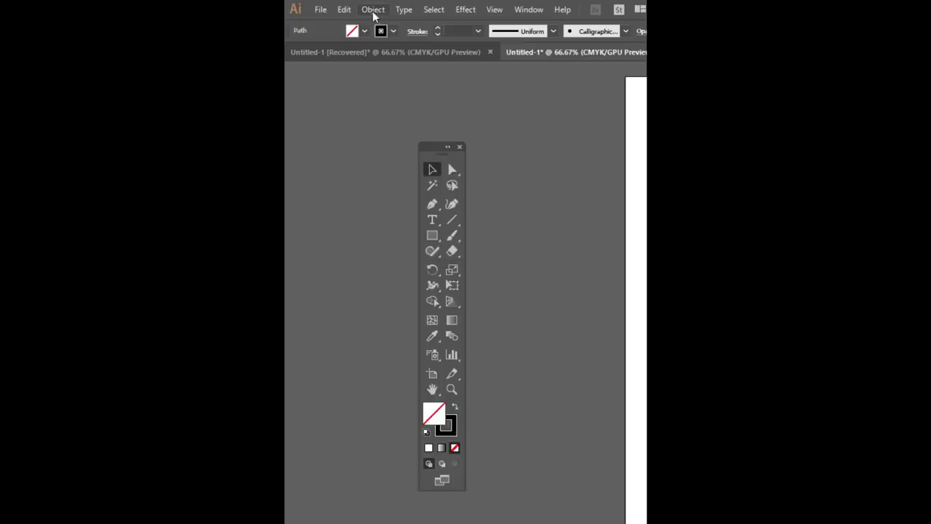
{"action": "left_click", "coordinate": [66, 8]}
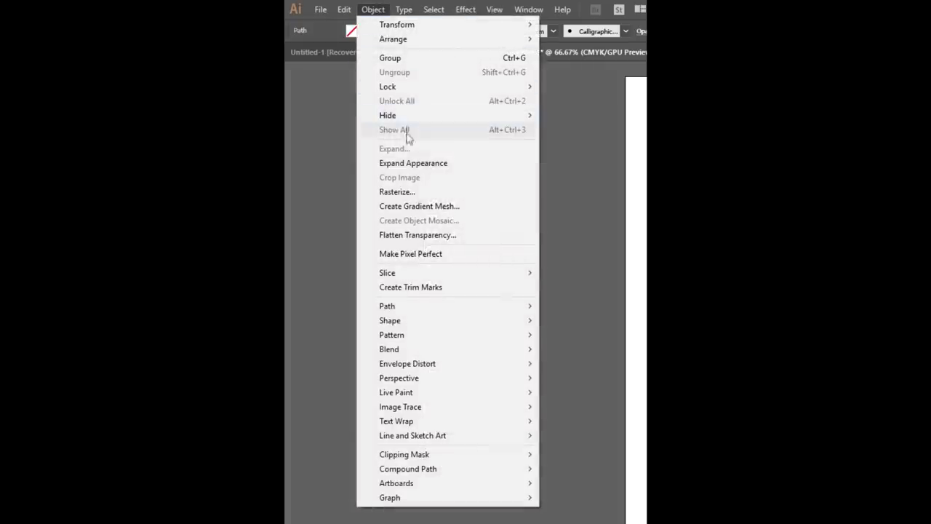
{"action": "left_click", "coordinate": [410, 164]}
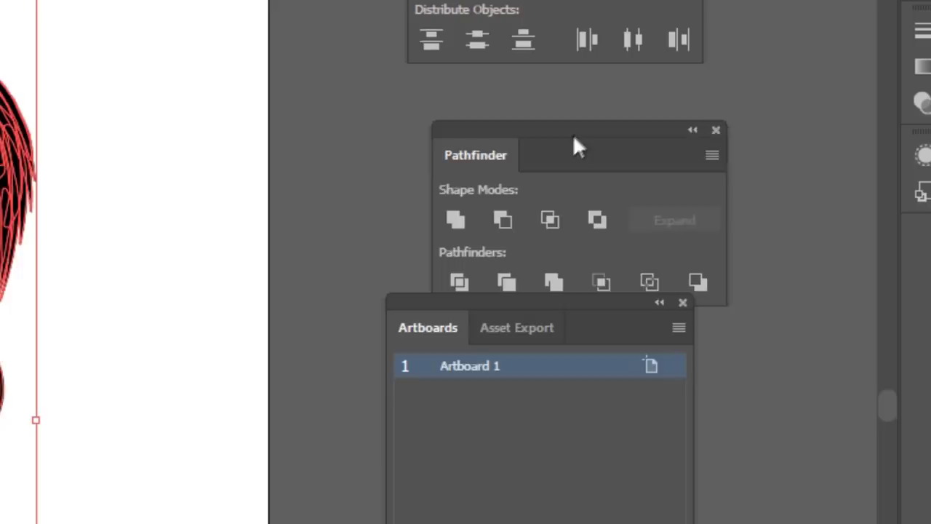
{"action": "left_click_drag", "start_coordinate": [787, 168], "coordinate": [764, 163]}
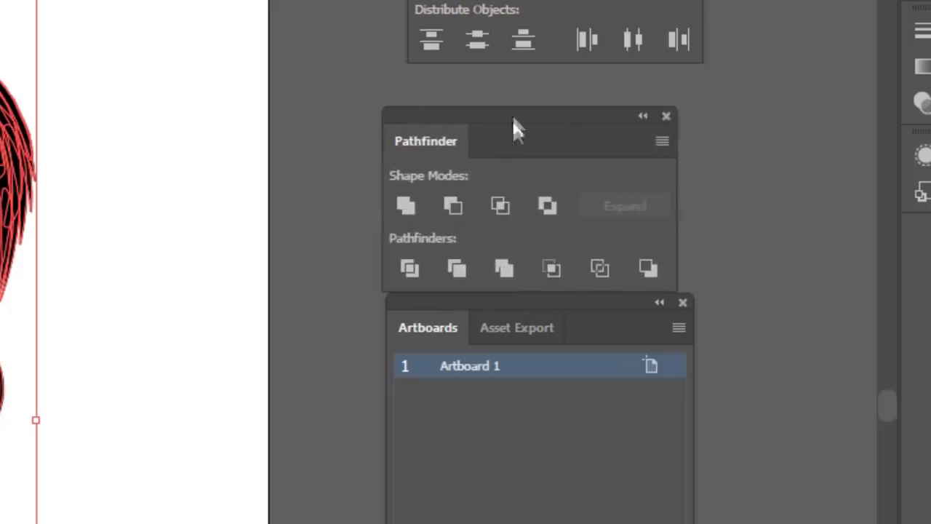
{"action": "left_click", "coordinate": [504, 266]}
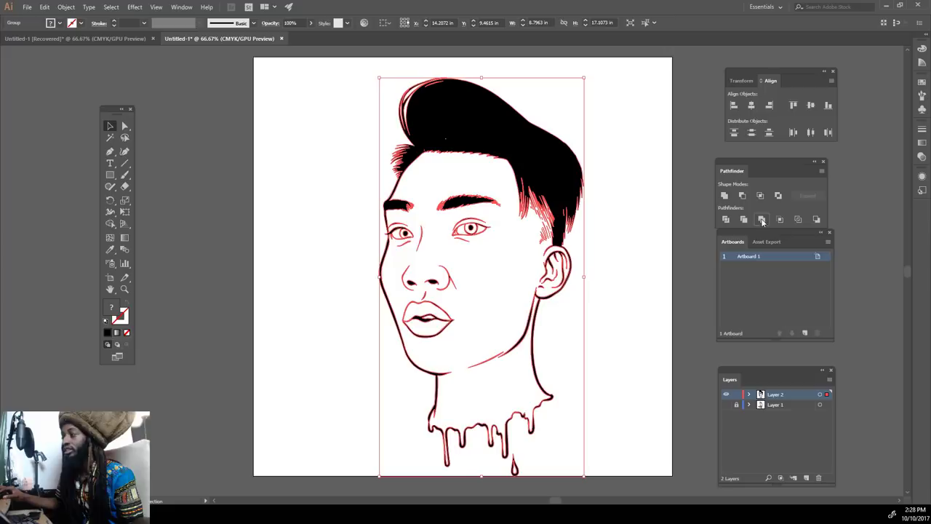
{"action": "left_click", "coordinate": [662, 181]}
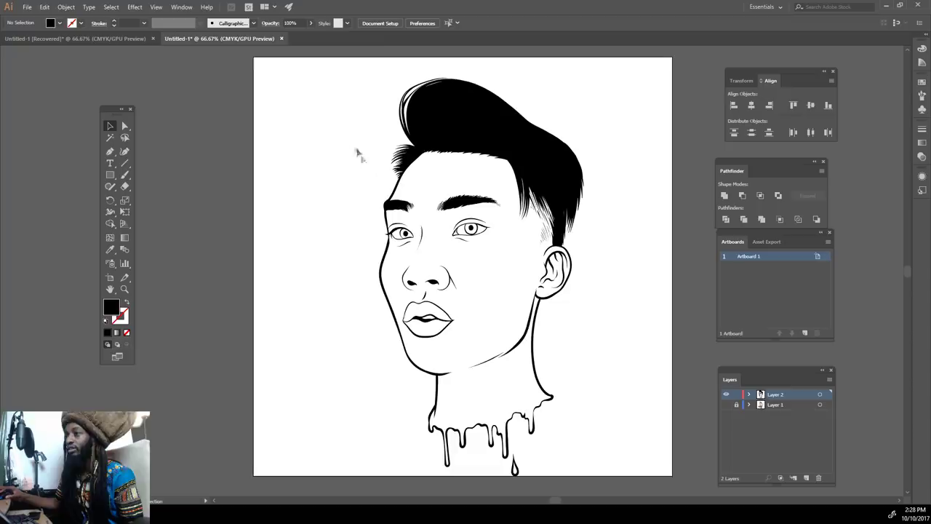
Step: Move the merged line art slightly up and to the left on the artboard
{"action": "left_click_drag", "start_coordinate": [342, 69], "coordinate": [673, 496]}
{"action": "left_click_drag", "start_coordinate": [546, 186], "coordinate": [537, 163]}
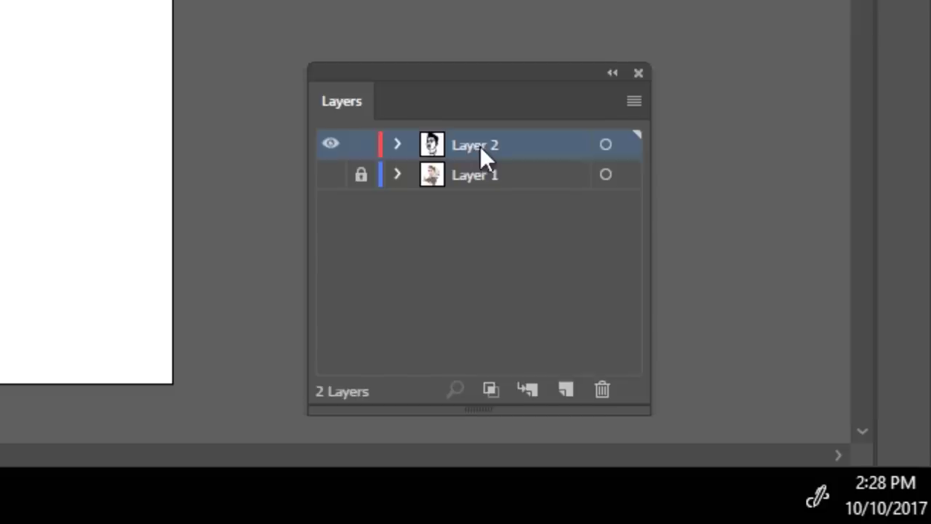
Step: Duplicate Layer 2, lock the copy, and make the original Layer 2 active
{"action": "left_click_drag", "start_coordinate": [777, 394], "coordinate": [807, 478]}
{"action": "left_click_drag", "start_coordinate": [567, 393], "coordinate": [570, 393]}
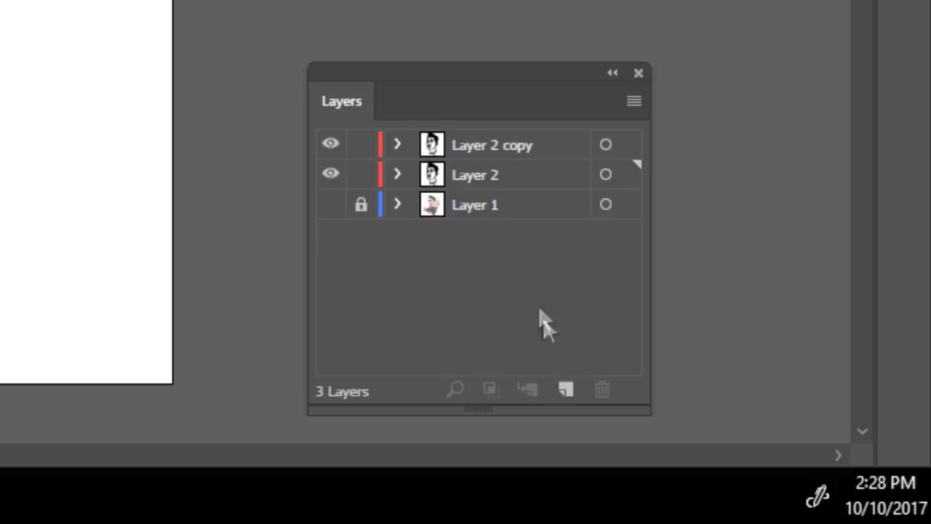
{"action": "left_click", "coordinate": [361, 148]}
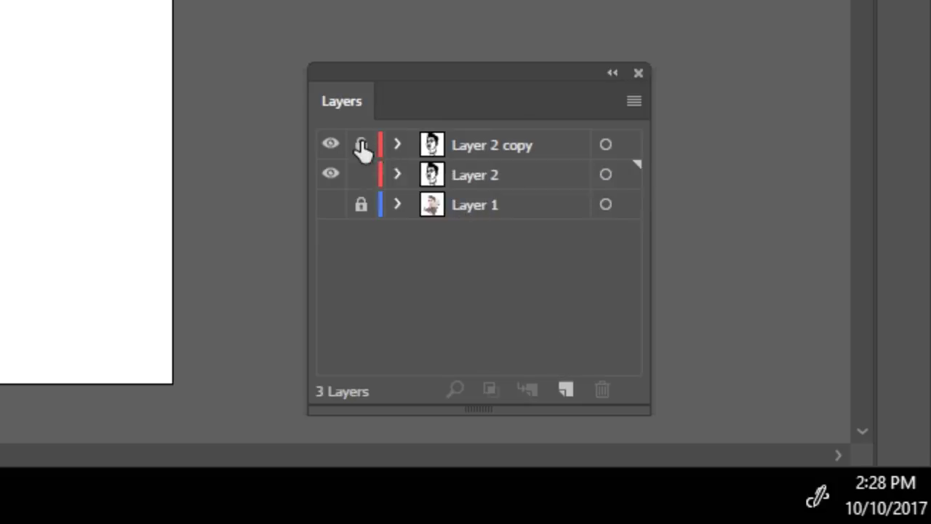
{"action": "left_click", "coordinate": [469, 183]}
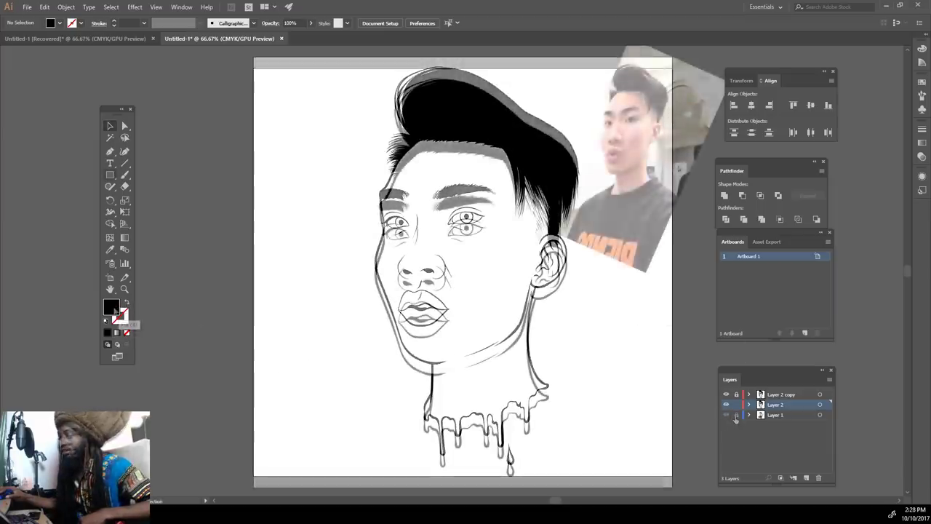
Step: Set the fill colour to the light skin tone FFD6BB
{"action": "double_click", "coordinate": [112, 307]}
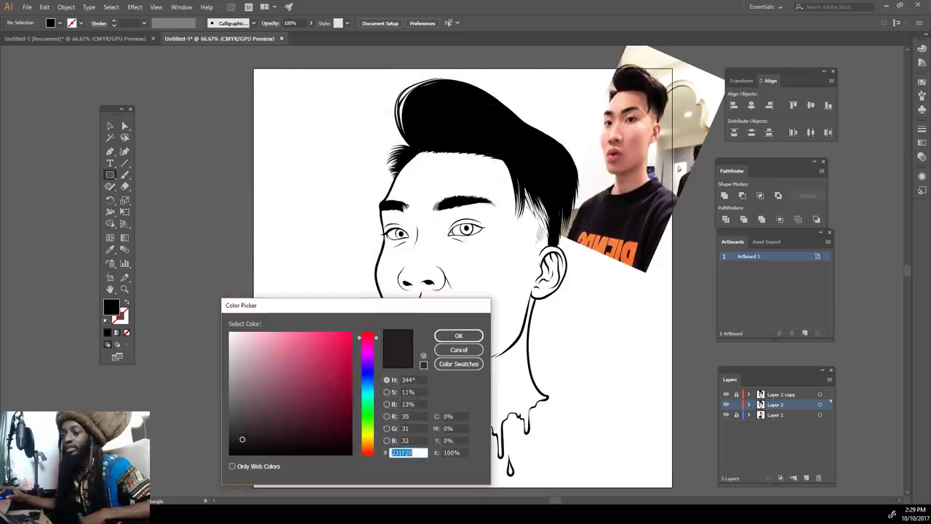
{"action": "left_click", "coordinate": [279, 347]}
{"action": "left_click_drag", "start_coordinate": [366, 434], "coordinate": [365, 449]}
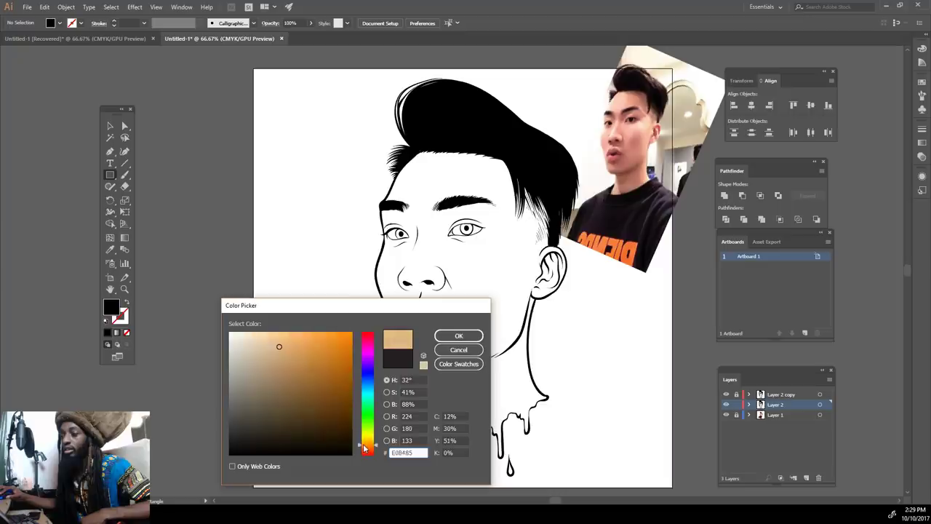
{"action": "left_click", "coordinate": [278, 335]}
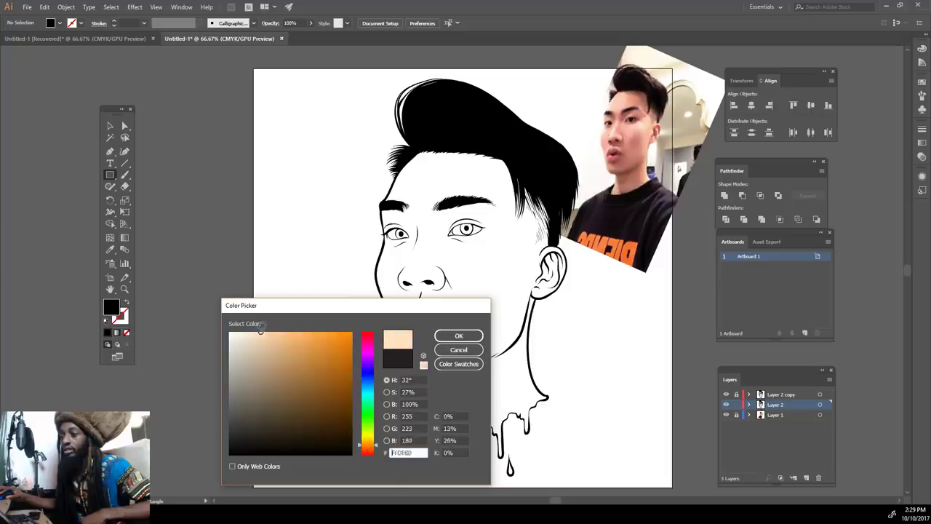
{"action": "left_click_drag", "start_coordinate": [371, 448], "coordinate": [369, 451]}
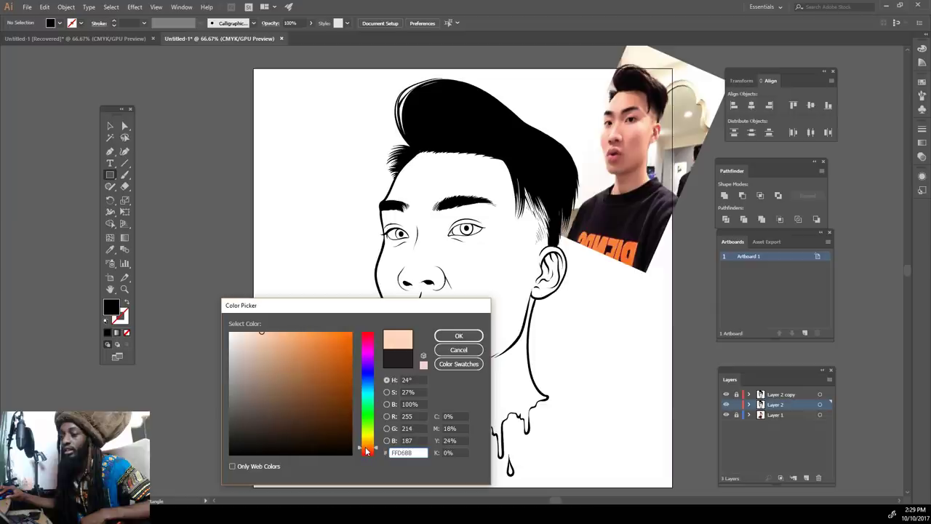
{"action": "left_click", "coordinate": [459, 336]}
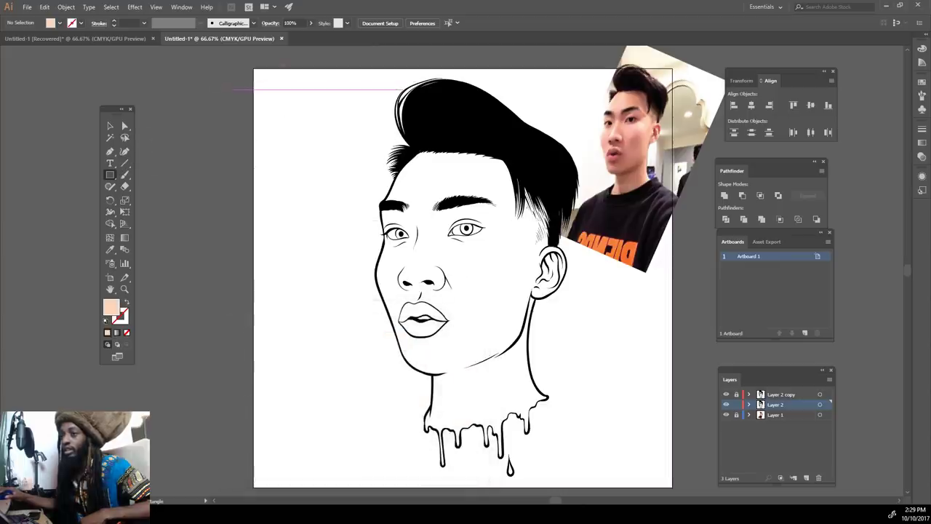
Step: Draw a skin-coloured rectangle about 14.5 by 18.6 in covering the whole head and send it behind the line art
{"action": "left_click_drag", "start_coordinate": [303, 58], "coordinate": [641, 412]}
{"action": "scroll", "coordinate": [641, 411], "scroll_direction": "up", "scroll_amount": 1}
{"action": "right_click", "coordinate": [339, 104]}
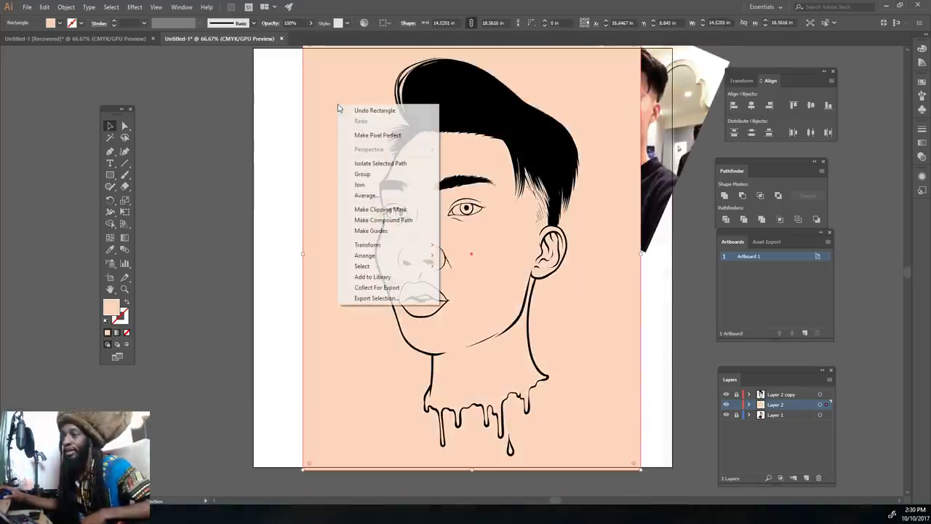
{"action": "mouse_move", "coordinate": [399, 255]}
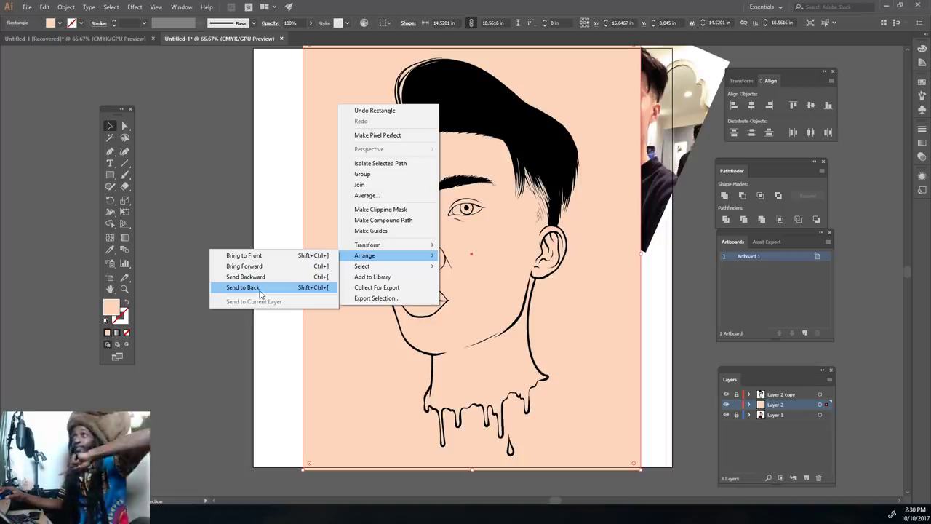
{"action": "left_click", "coordinate": [260, 291]}
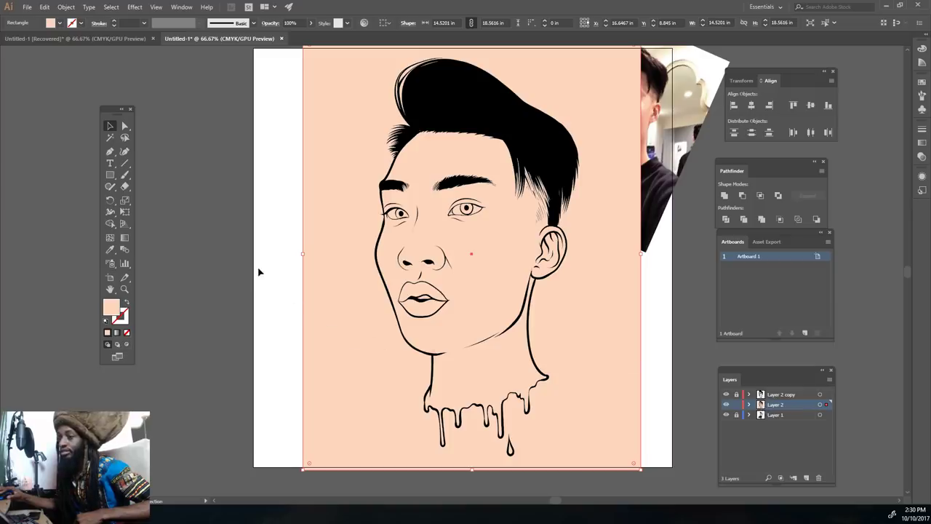
{"action": "left_click", "coordinate": [258, 272]}
{"action": "scroll", "coordinate": [206, 218], "scroll_direction": "up", "scroll_amount": 2}
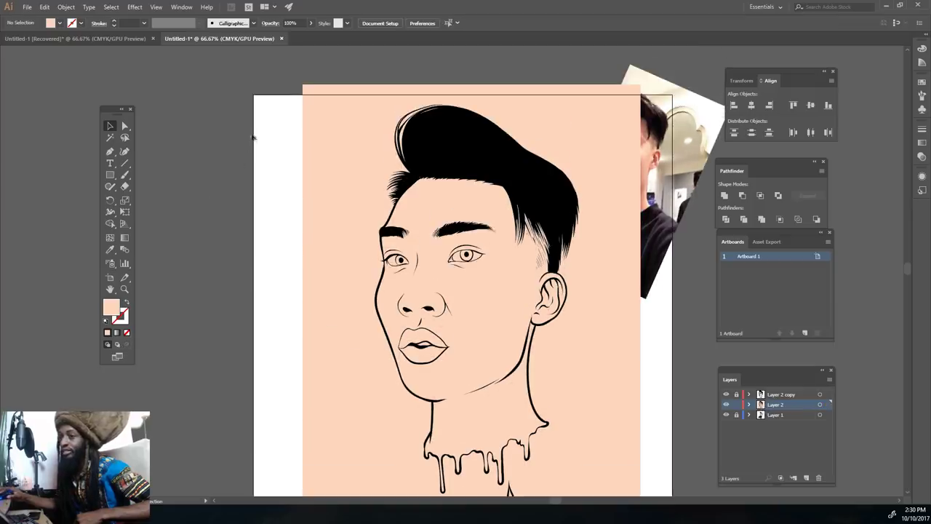
{"action": "scroll", "coordinate": [656, 483], "scroll_direction": "down", "scroll_amount": 2}
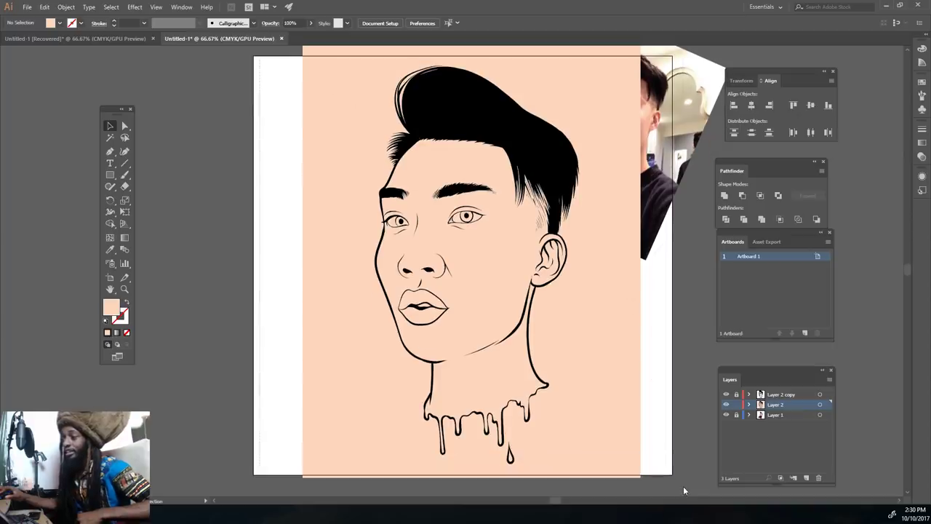
Step: Merge the rectangle with the line art using Pathfinder Merge and isolate the merged group
{"action": "key", "text": "ctrl+a"}
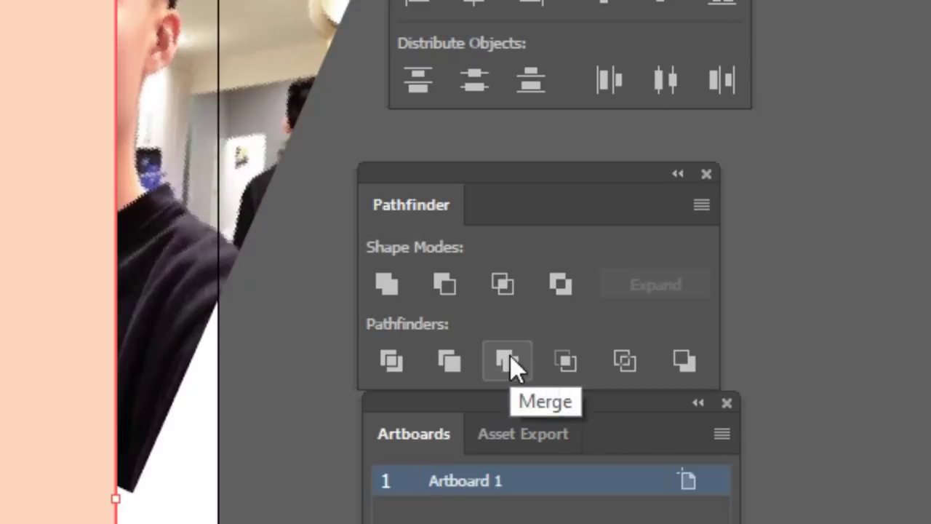
{"action": "left_click", "coordinate": [510, 362]}
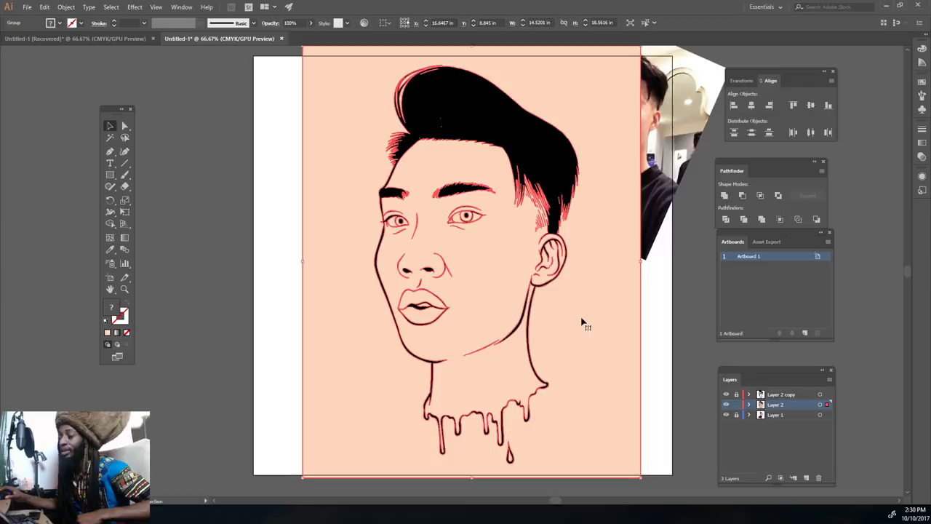
{"action": "right_click", "coordinate": [524, 320]}
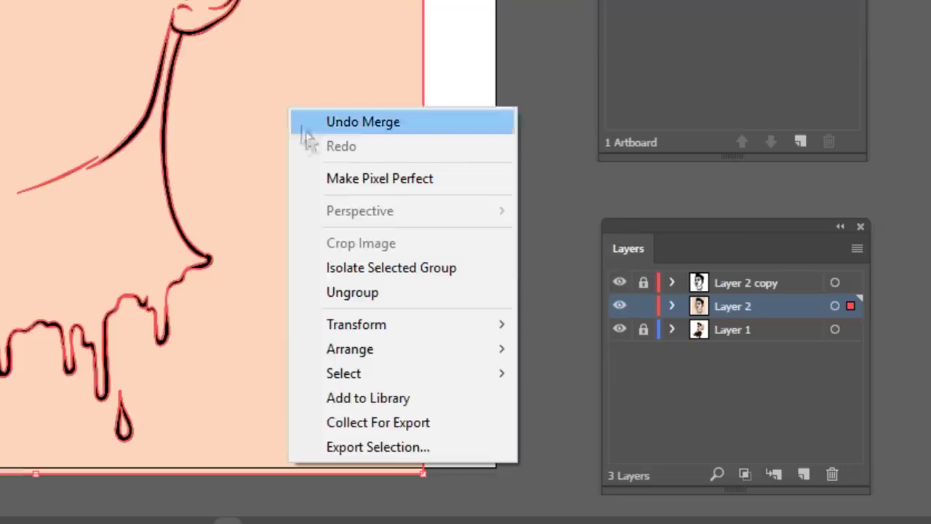
{"action": "left_click", "coordinate": [380, 266]}
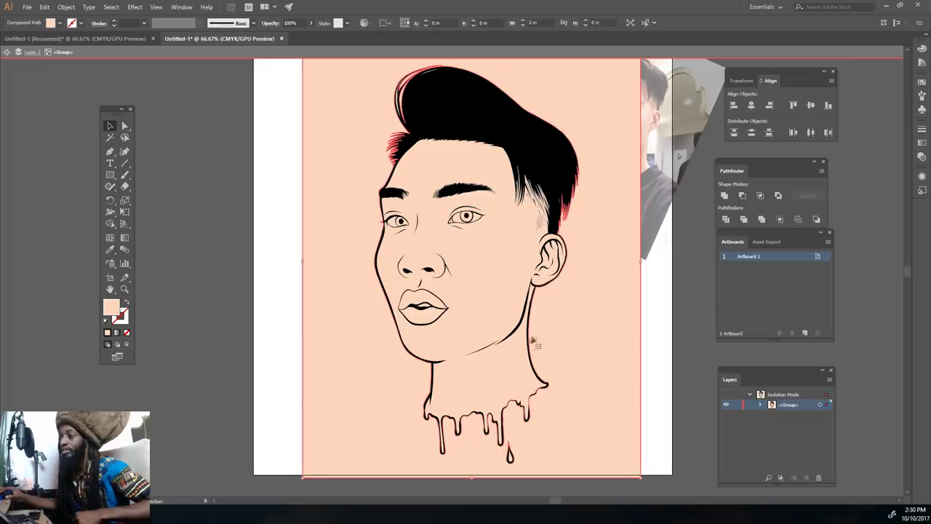
Step: Delete the skin-coloured area outside the head and leave isolation mode
{"action": "left_click", "coordinate": [507, 365]}
{"action": "left_click", "coordinate": [570, 359]}
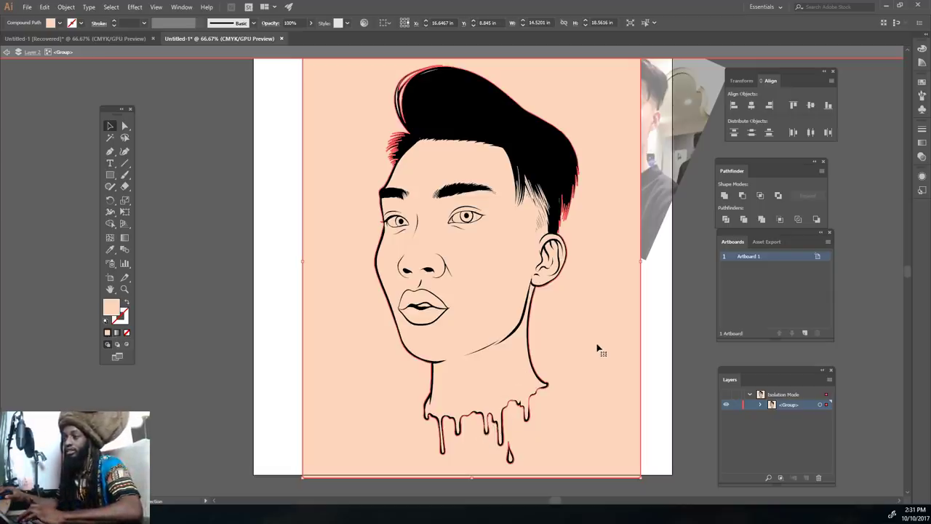
{"action": "key", "text": "Delete"}
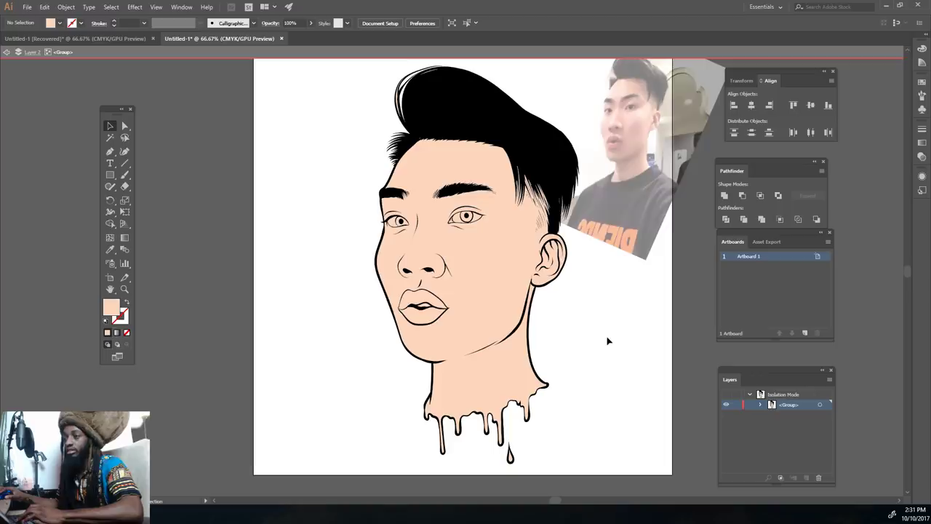
{"action": "double_click", "coordinate": [609, 340]}
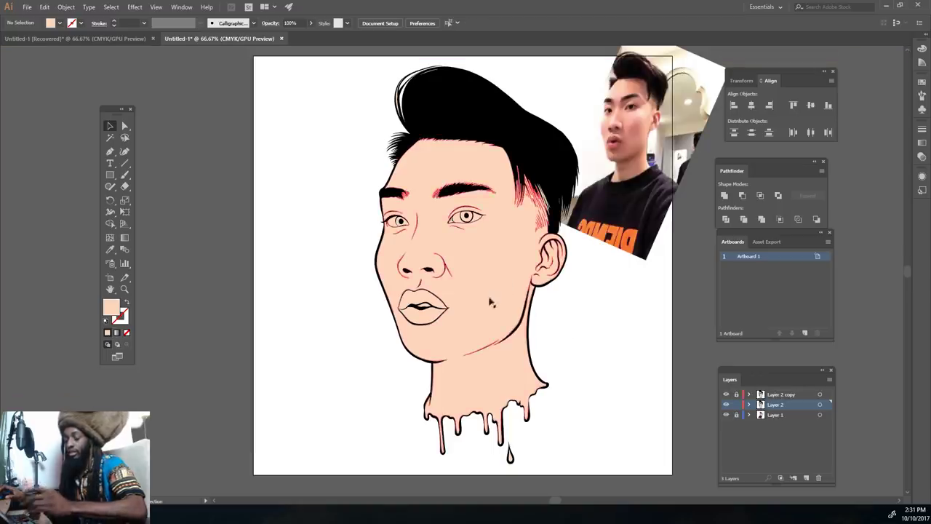
Step: Isolate the merged group and delete the skin-coloured sliver between the outer hair strands at the front of the quiff
{"action": "scroll", "coordinate": [492, 309], "scroll_direction": "up", "scroll_amount": 4, "text": "alt"}
{"action": "scroll", "coordinate": [474, 329], "scroll_direction": "up", "scroll_amount": 5, "text": "alt"}
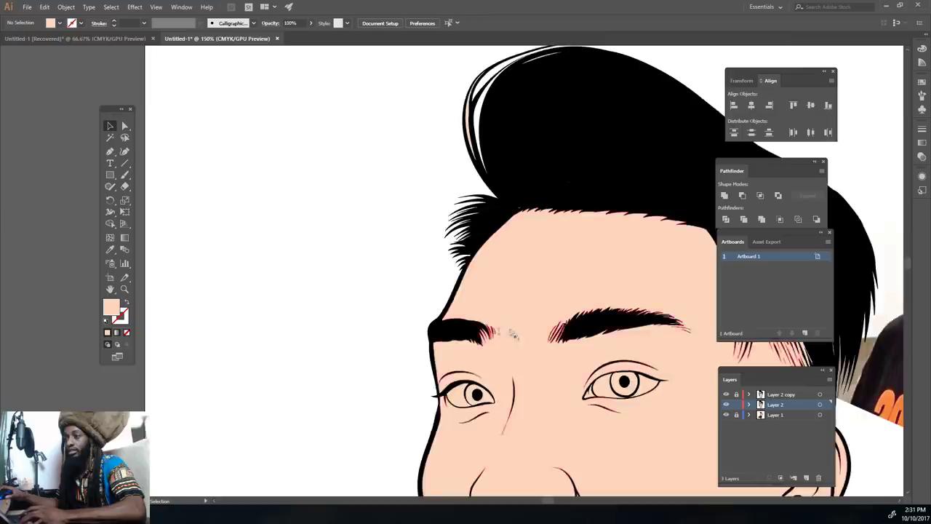
{"action": "scroll", "coordinate": [437, 232], "scroll_direction": "up", "scroll_amount": 2, "text": "alt"}
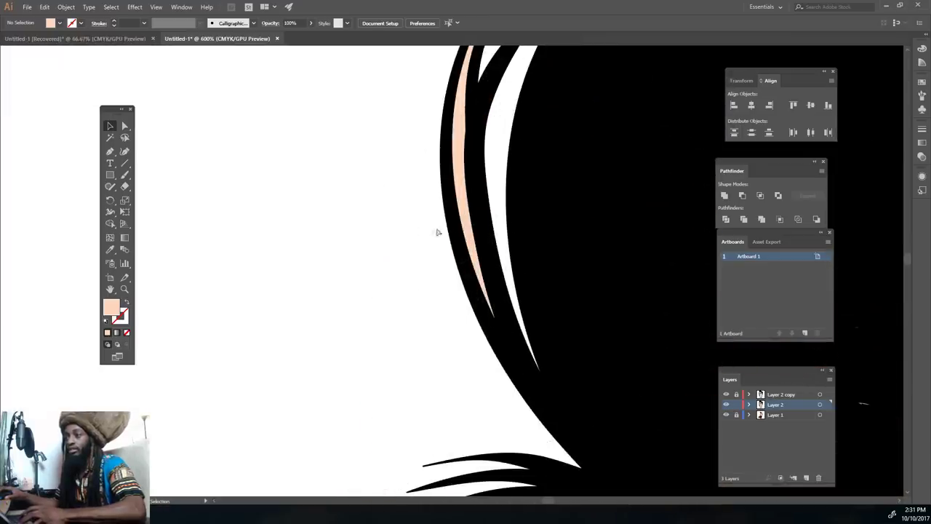
{"action": "left_click", "coordinate": [463, 182]}
{"action": "right_click", "coordinate": [464, 180]}
{"action": "left_click", "coordinate": [382, 203]}
{"action": "scroll", "coordinate": [436, 217], "scroll_direction": "down", "scroll_amount": 2, "text": "alt"}
{"action": "left_click", "coordinate": [456, 200]}
{"action": "right_click", "coordinate": [461, 182]}
{"action": "left_click", "coordinate": [495, 239]}
{"action": "left_click", "coordinate": [457, 181]}
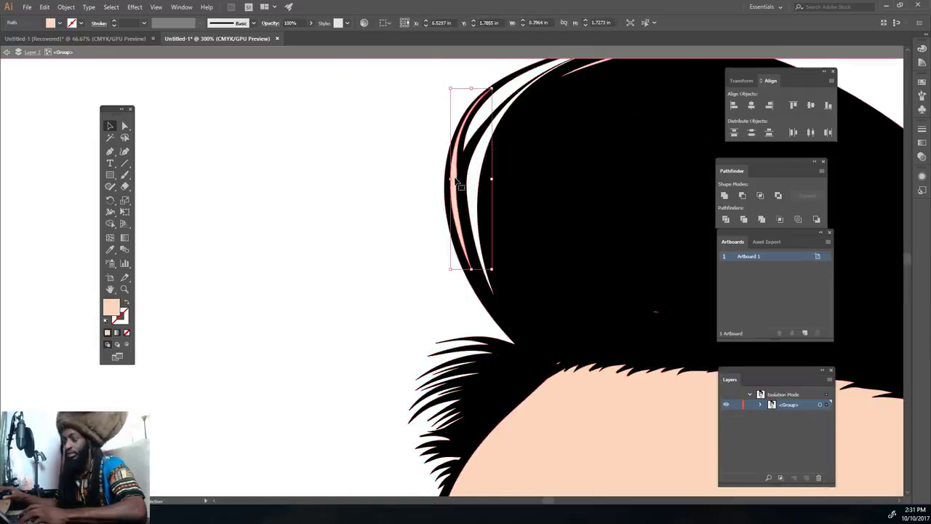
{"action": "key", "text": "Delete"}
Step: Delete the leftover skin-coloured sliver along the upper edge of the hair
{"action": "scroll", "coordinate": [539, 195], "scroll_direction": "up", "scroll_amount": 4}
{"action": "scroll", "coordinate": [574, 202], "scroll_direction": "right", "scroll_amount": 2}
{"action": "scroll", "coordinate": [582, 196], "scroll_direction": "up", "scroll_amount": 2, "text": "alt"}
{"action": "left_click", "coordinate": [667, 101]}
{"action": "key", "text": "Delete"}
Step: Fill the nose-side part of the nearer eye's white with FFFFFF
{"action": "scroll", "coordinate": [618, 182], "scroll_direction": "down", "scroll_amount": 5, "text": "alt"}
{"action": "scroll", "coordinate": [608, 196], "scroll_direction": "down", "scroll_amount": 2}
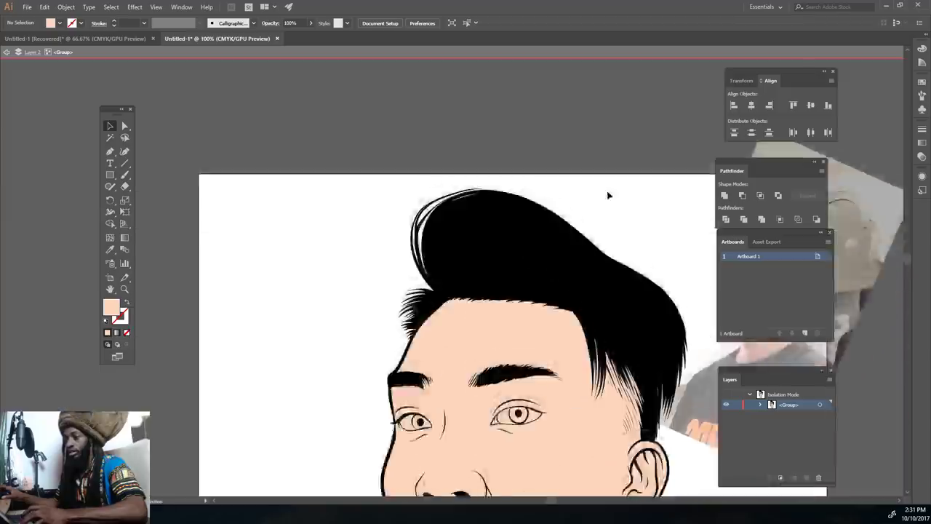
{"action": "scroll", "coordinate": [608, 195], "scroll_direction": "up", "scroll_amount": 3, "text": "alt"}
{"action": "scroll", "coordinate": [599, 194], "scroll_direction": "up", "scroll_amount": 2}
{"action": "left_click", "coordinate": [605, 156]}
{"action": "double_click", "coordinate": [110, 311]}
{"action": "left_click", "coordinate": [230, 335]}
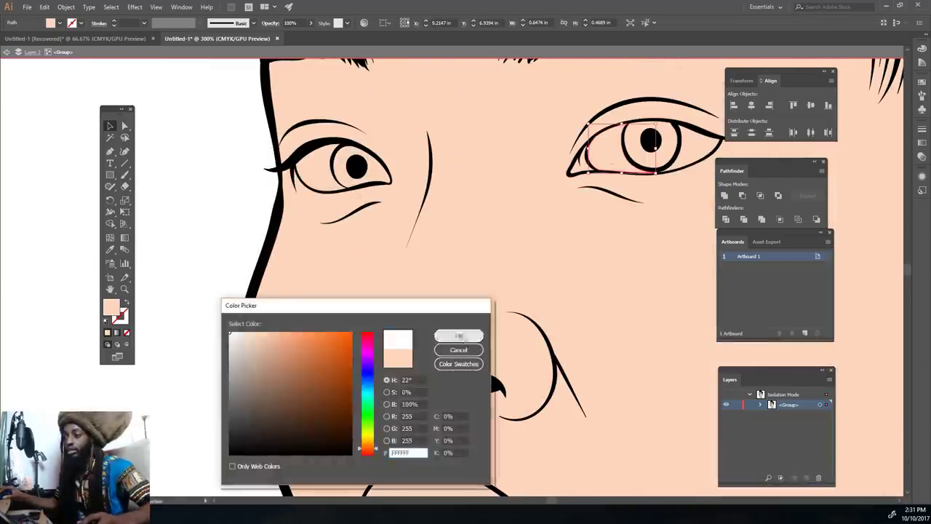
{"action": "left_click", "coordinate": [458, 336]}
Step: Fill the remaining eye-white areas of both eyes with FFFFFF
{"action": "left_click", "coordinate": [690, 152]}
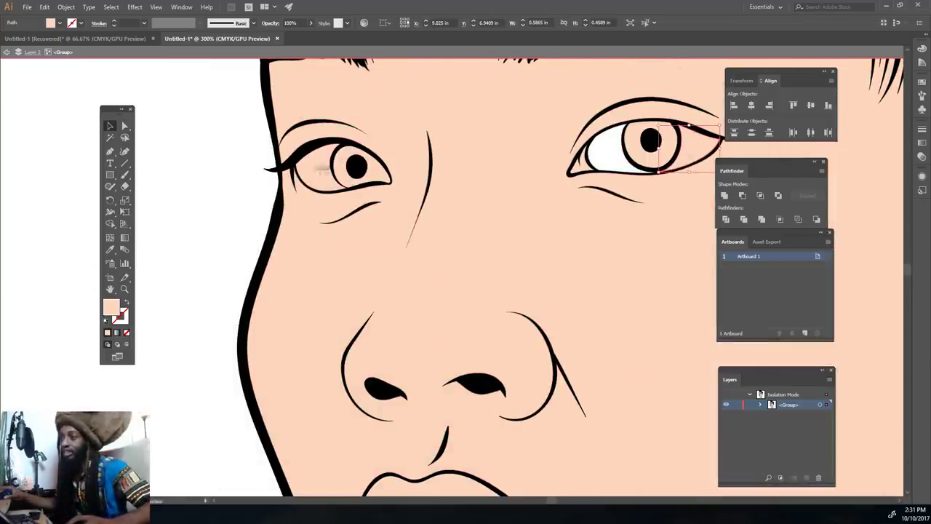
{"action": "left_click", "coordinate": [299, 165], "text": "shift"}
{"action": "double_click", "coordinate": [110, 309]}
{"action": "left_click", "coordinate": [231, 334]}
{"action": "left_click", "coordinate": [458, 336]}
Step: Fill both irises with the dark grey 302E2D
{"action": "left_click", "coordinate": [407, 233]}
{"action": "left_click", "coordinate": [382, 179]}
{"action": "double_click", "coordinate": [111, 309]}
{"action": "left_click", "coordinate": [247, 439]}
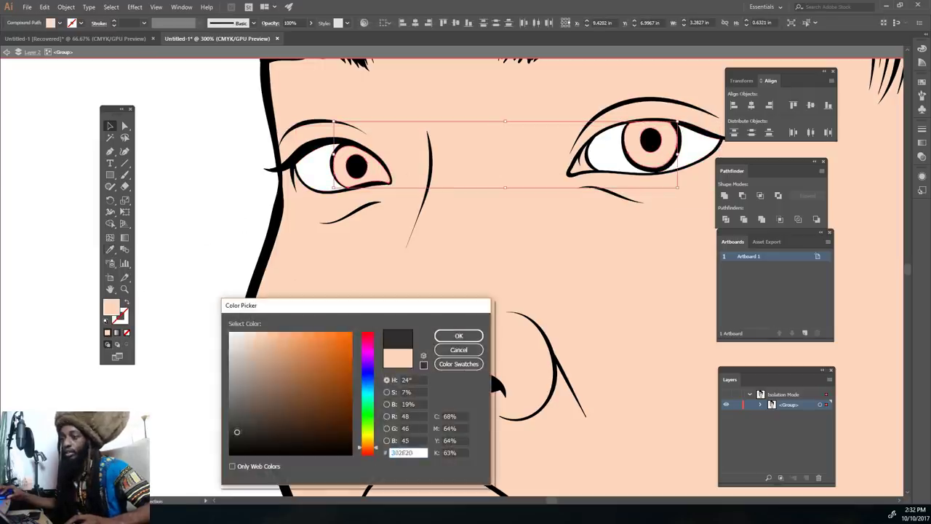
{"action": "left_click", "coordinate": [458, 335]}
{"action": "left_click", "coordinate": [177, 184]}
Step: Fill the inner corner of the nearer eye with a muted brownish red
{"action": "key", "text": "ctrl+0"}
{"action": "scroll", "coordinate": [448, 236], "scroll_direction": "up", "scroll_amount": 7}
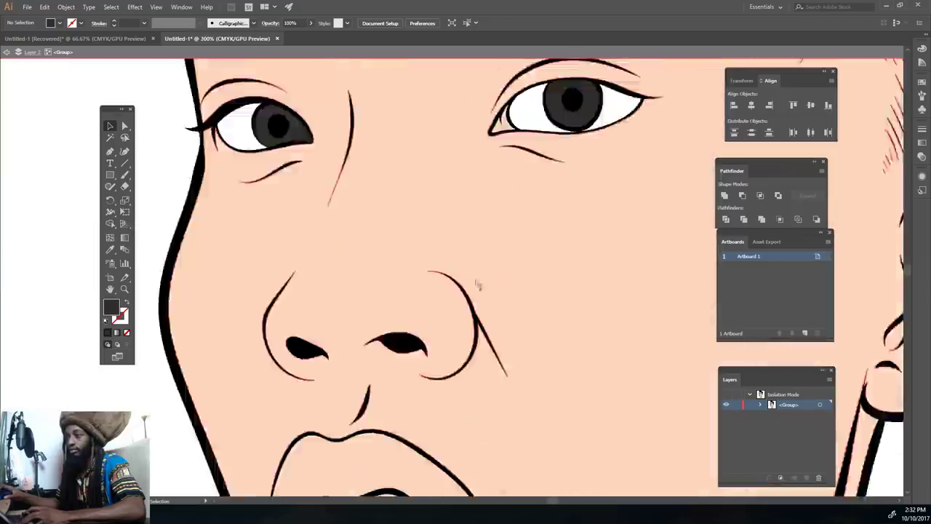
{"action": "left_click", "coordinate": [582, 195]}
{"action": "double_click", "coordinate": [110, 309]}
{"action": "left_click", "coordinate": [366, 445]}
{"action": "left_click_drag", "start_coordinate": [367, 448], "coordinate": [378, 364]}
{"action": "left_click", "coordinate": [459, 335]}
{"action": "key", "text": "ctrl+minus"}
{"action": "key", "text": "ctrl+minus"}
{"action": "key", "text": "ctrl+minus"}
{"action": "key", "text": "ctrl+minus"}
{"action": "key", "text": "ctrl+minus"}
{"action": "key", "text": "ctrl+minus"}
{"action": "left_click", "coordinate": [204, 422]}
Step: Fill the upper lip with a dusty brownish red
{"action": "key", "text": "ctrl+plus"}
{"action": "key", "text": "ctrl+plus"}
{"action": "key", "text": "ctrl+plus"}
{"action": "key", "text": "ctrl+plus"}
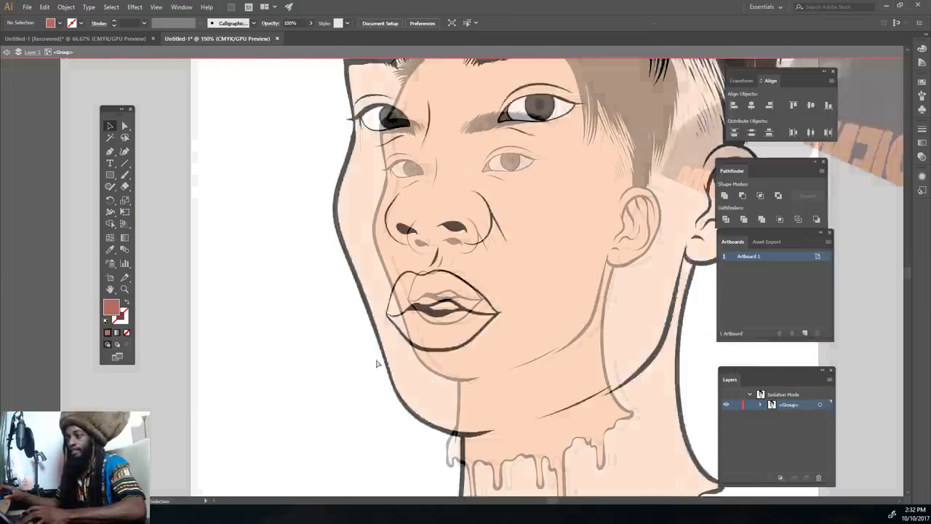
{"action": "left_click", "coordinate": [386, 320]}
{"action": "double_click", "coordinate": [111, 309]}
{"action": "left_click", "coordinate": [283, 366]}
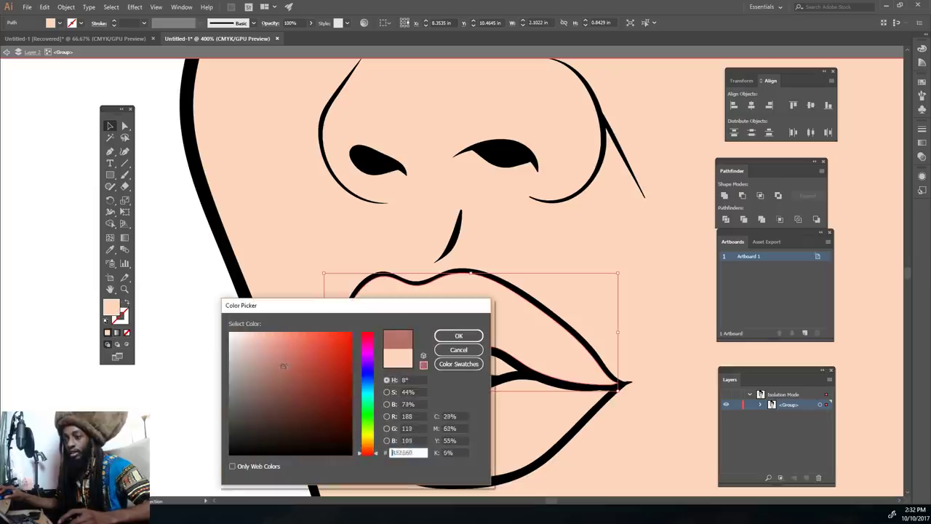
{"action": "left_click", "coordinate": [449, 336]}
Step: Fill the lower lip with a light salmon pink
{"action": "left_click", "coordinate": [429, 425]}
{"action": "double_click", "coordinate": [111, 308]}
{"action": "left_click_drag", "start_coordinate": [369, 448], "coordinate": [373, 454]}
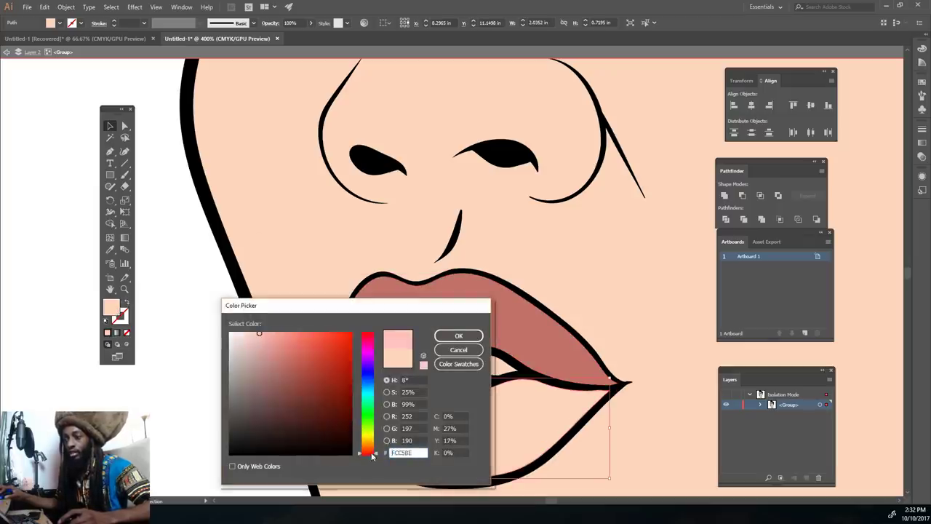
{"action": "left_click_drag", "start_coordinate": [259, 333], "coordinate": [278, 335]}
{"action": "left_click", "coordinate": [458, 335]}
{"action": "left_click", "coordinate": [177, 392]}
{"action": "key", "text": "ctrl+minus"}
{"action": "key", "text": "ctrl+minus"}
{"action": "key", "text": "ctrl+minus"}
{"action": "key", "text": "ctrl+minus"}
{"action": "key", "text": "ctrl+minus"}
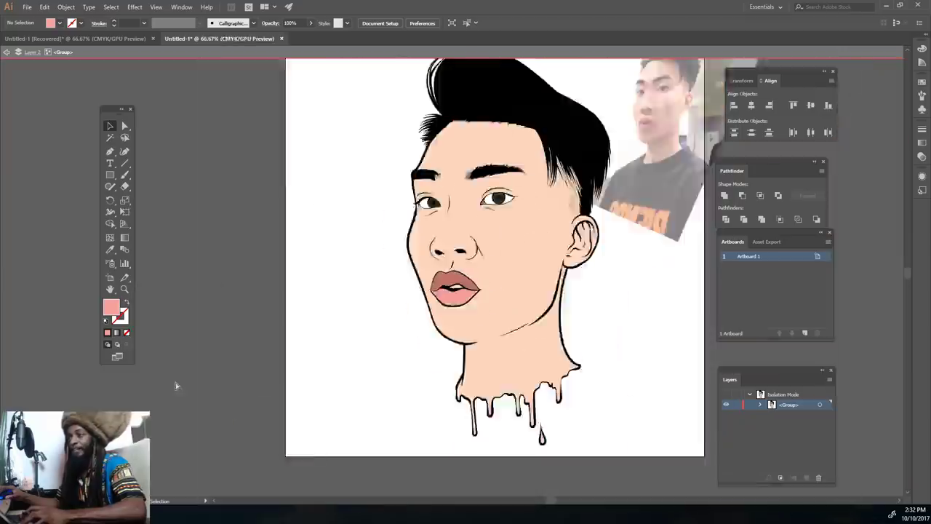
Step: Recolour the upper lip with a brighter, pinker red that matches the lower lip
{"action": "key", "text": "ctrl+plus"}
{"action": "key", "text": "ctrl+plus"}
{"action": "key", "text": "ctrl+plus"}
{"action": "key", "text": "ctrl+plus"}
{"action": "left_click", "coordinate": [437, 309]}
{"action": "double_click", "coordinate": [110, 309]}
{"action": "left_click", "coordinate": [293, 366]}
{"action": "left_click", "coordinate": [289, 356]}
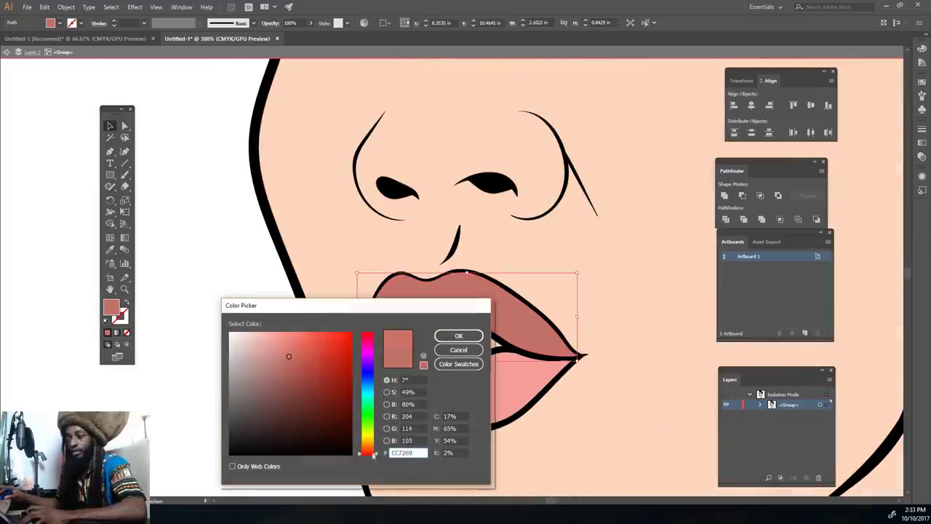
{"action": "left_click", "coordinate": [369, 455]}
{"action": "left_click", "coordinate": [293, 350]}
{"action": "left_click", "coordinate": [449, 336]}
{"action": "left_click", "coordinate": [246, 380]}
{"action": "key", "text": "ctrl+minus"}
{"action": "key", "text": "ctrl+minus"}
{"action": "key", "text": "ctrl+minus"}
{"action": "key", "text": "ctrl+minus"}
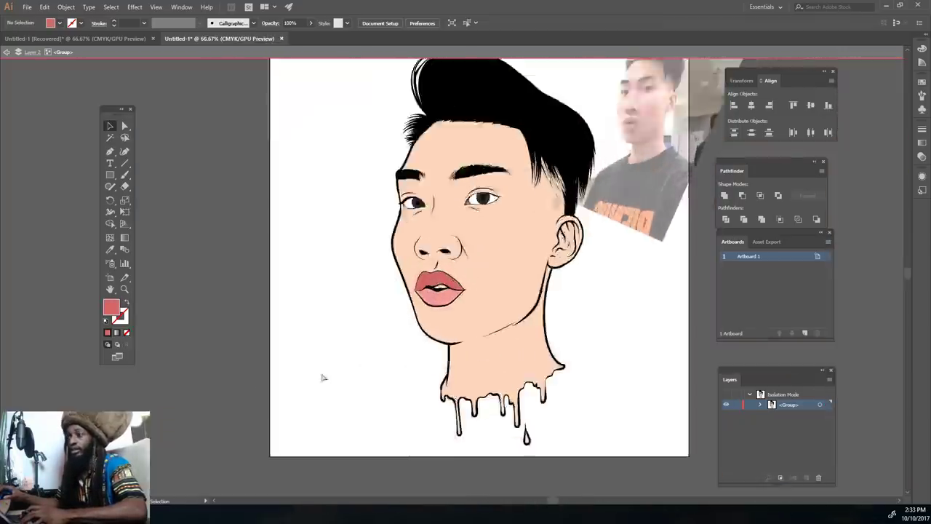
Step: Fill the teeth area between the lips with white, FFFFFF
{"action": "key", "text": "ctrl+plus"}
{"action": "key", "text": "ctrl+plus"}
{"action": "key", "text": "ctrl+plus"}
{"action": "key", "text": "ctrl+plus"}
{"action": "key", "text": "ctrl+plus"}
{"action": "left_click", "coordinate": [385, 372]}
{"action": "double_click", "coordinate": [111, 308]}
{"action": "type", "text": "ffffff"}
{"action": "key", "text": "Return"}
{"action": "key", "text": "ctrl+shift+a"}
{"action": "key", "text": "ctrl+minus"}
{"action": "key", "text": "ctrl+minus"}
{"action": "key", "text": "ctrl+minus"}
{"action": "key", "text": "ctrl+minus"}
{"action": "key", "text": "ctrl+minus"}
{"action": "key", "text": "ctrl+minus"}
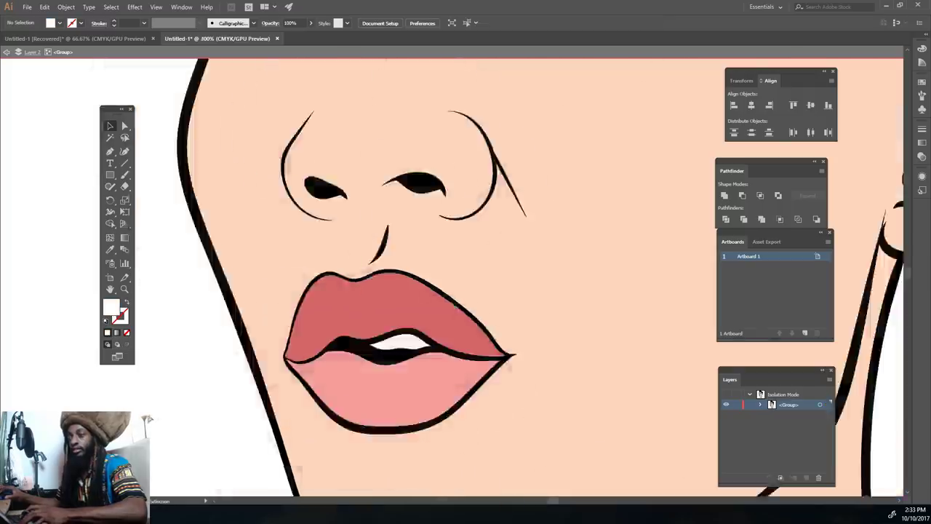
Step: Leave isolation mode, lock Layer 2 and add a new layer directly above it
{"action": "double_click", "coordinate": [598, 353]}
{"action": "key", "text": "ctrl+plus"}
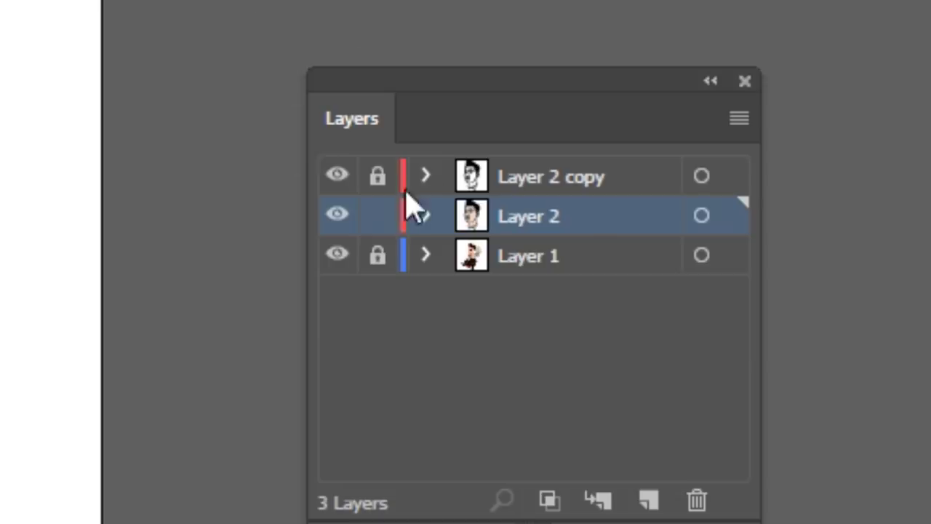
{"action": "left_click", "coordinate": [736, 404]}
{"action": "left_click", "coordinate": [651, 496]}
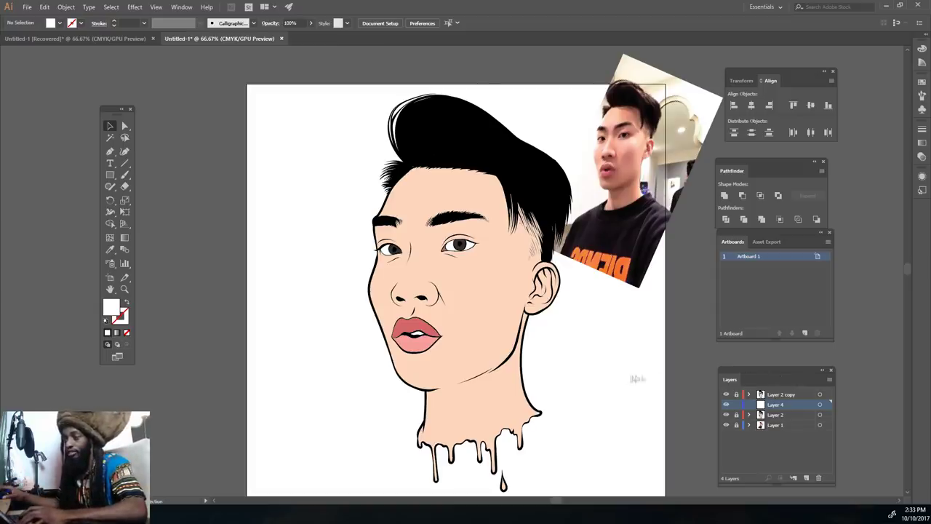
Step: Set the fill colour to a muted blue-grey for the shading of the eye whites
{"action": "key", "text": "ctrl+plus"}
{"action": "key", "text": "ctrl+plus"}
{"action": "scroll", "coordinate": [610, 377], "scroll_direction": "up", "scroll_amount": 2}
{"action": "key", "text": "ctrl+plus"}
{"action": "key", "text": "ctrl+plus"}
{"action": "key", "text": "ctrl+plus"}
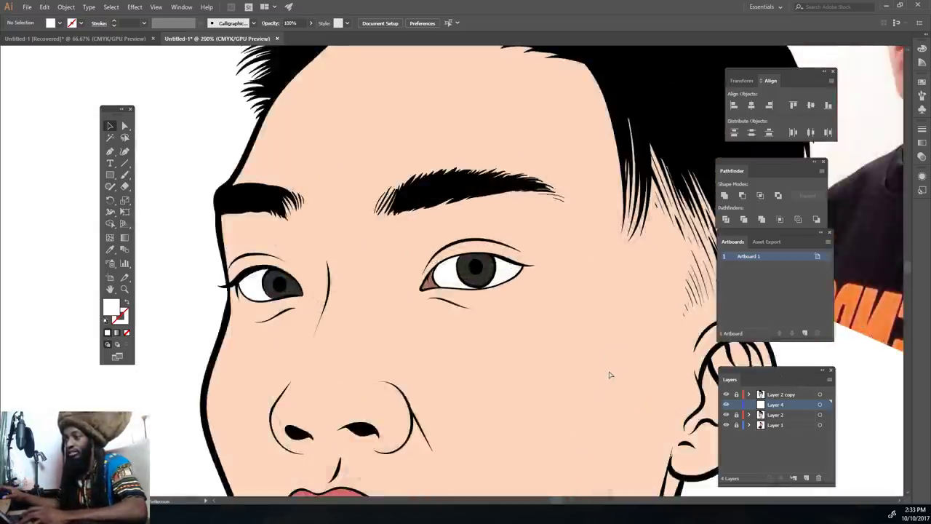
{"action": "key", "text": "ctrl+equal"}
{"action": "key", "text": "ctrl+equal"}
{"action": "key", "text": "ctrl+equal"}
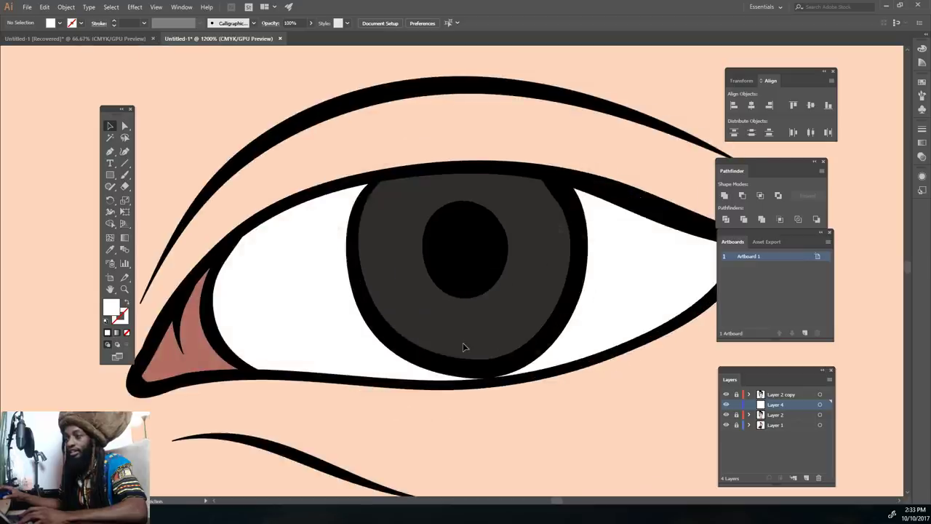
{"action": "key", "text": "ctrl+minus"}
{"action": "key", "text": "ctrl+equal"}
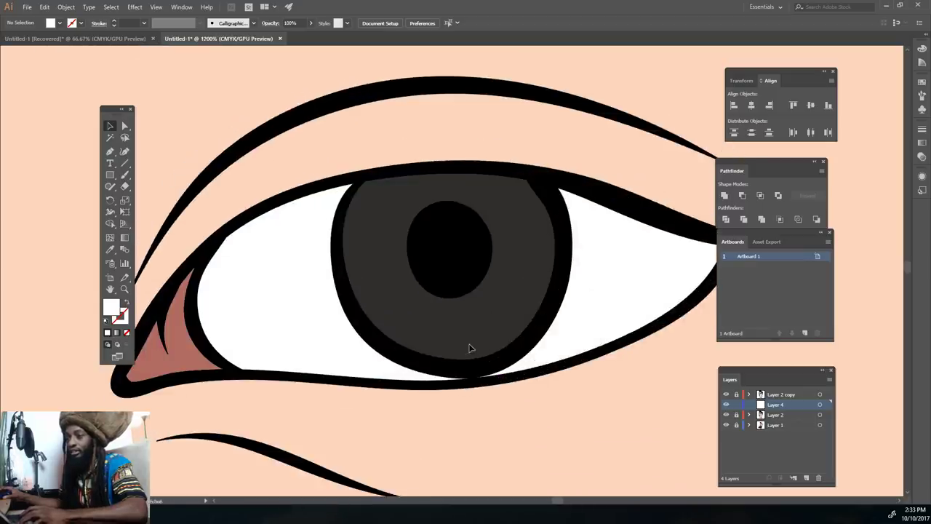
{"action": "double_click", "coordinate": [113, 308]}
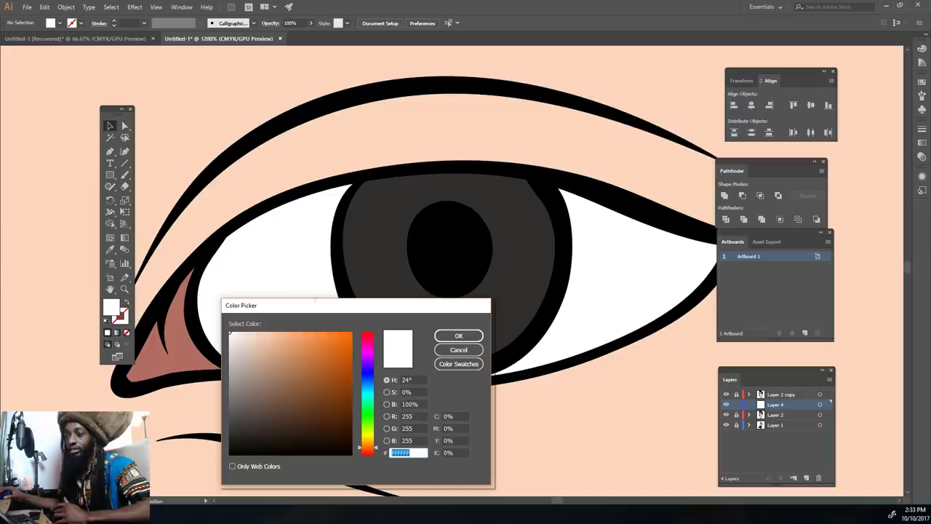
{"action": "mouse_move", "coordinate": [267, 357]}
{"action": "left_mouse_down"}
{"action": "mouse_move", "coordinate": [244, 366]}
{"action": "mouse_move", "coordinate": [244, 383]}
{"action": "left_mouse_up"}
{"action": "left_click", "coordinate": [368, 385]}
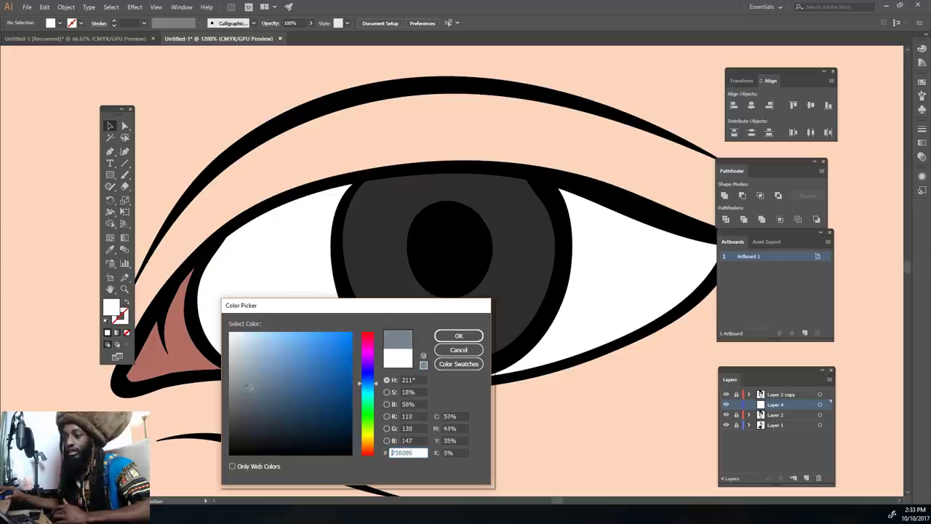
{"action": "left_click", "coordinate": [458, 336]}
Step: Paint blue-grey brush shadows along the upper edge of the whites in both eyes
{"action": "mouse_move", "coordinate": [197, 301]}
{"action": "left_mouse_down"}
{"action": "mouse_move", "coordinate": [266, 238]}
{"action": "mouse_move", "coordinate": [345, 218]}
{"action": "left_mouse_up"}
{"action": "mouse_move", "coordinate": [338, 210]}
{"action": "left_mouse_down"}
{"action": "mouse_move", "coordinate": [342, 196]}
{"action": "mouse_move", "coordinate": [300, 207]}
{"action": "mouse_move", "coordinate": [205, 270]}
{"action": "left_mouse_up"}
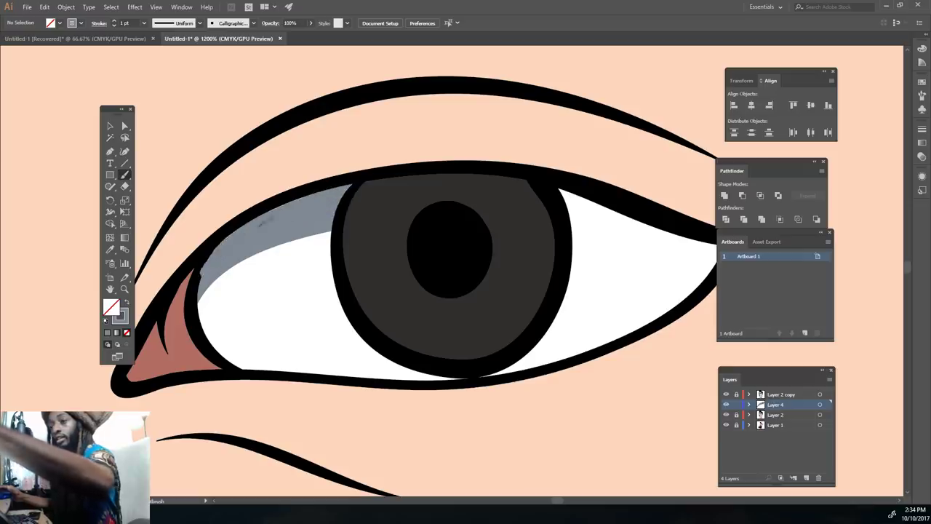
{"action": "scroll", "coordinate": [449, 266], "scroll_direction": "down", "scroll_amount": 1}
{"action": "scroll", "coordinate": [611, 262], "scroll_direction": "up", "scroll_amount": 1}
{"action": "mouse_move", "coordinate": [466, 231]}
{"action": "left_mouse_down"}
{"action": "mouse_move", "coordinate": [625, 241]}
{"action": "mouse_move", "coordinate": [488, 212]}
{"action": "mouse_move", "coordinate": [455, 219]}
{"action": "left_mouse_up"}
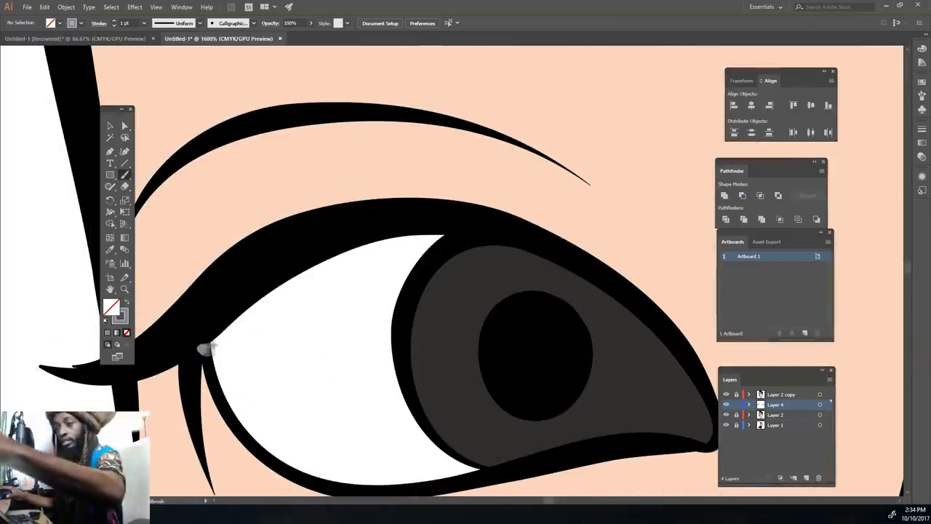
{"action": "left_click_drag", "start_coordinate": [201, 347], "coordinate": [443, 231]}
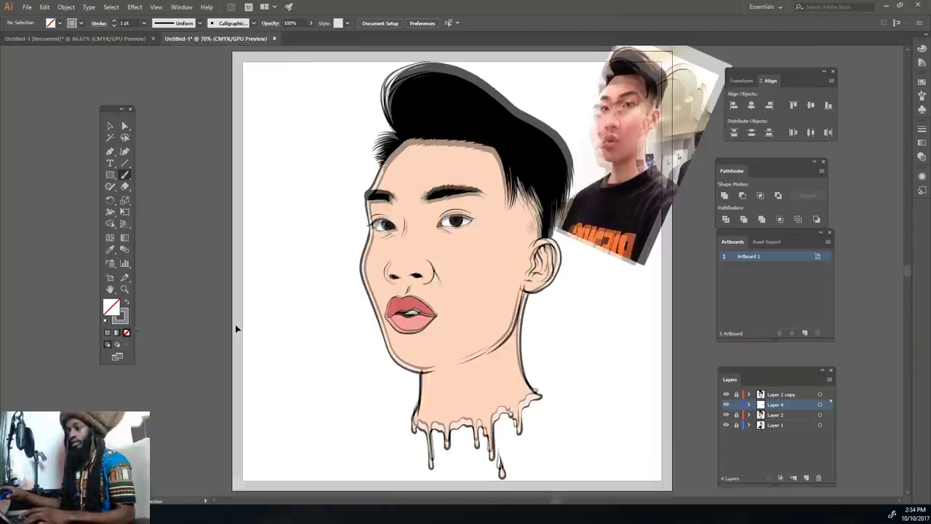
Step: Sample the face's skin colour and change the fill to a darker, redder skin shade
{"action": "scroll", "coordinate": [254, 339], "scroll_direction": "up", "scroll_amount": 4}
{"action": "scroll", "coordinate": [258, 339], "scroll_direction": "down", "scroll_amount": 3}
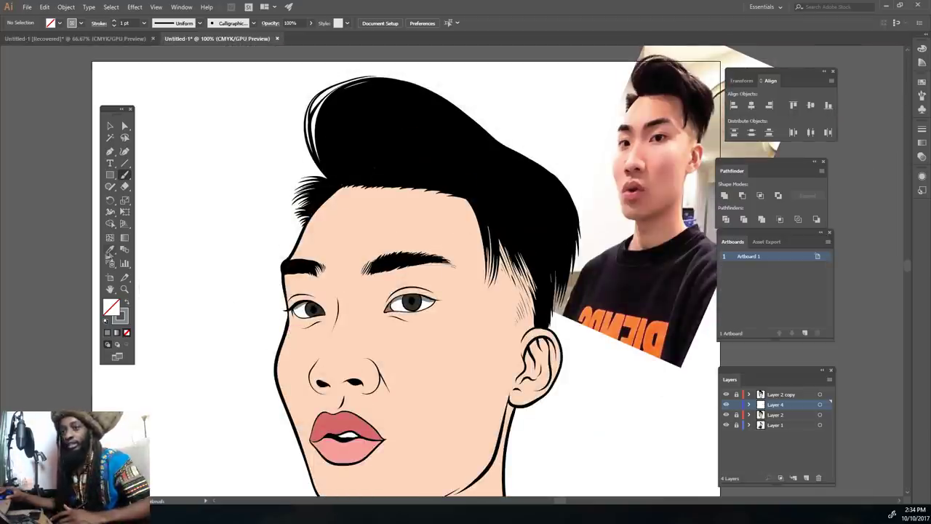
{"action": "left_click", "coordinate": [110, 250]}
{"action": "left_click", "coordinate": [302, 342]}
{"action": "double_click", "coordinate": [111, 307]}
{"action": "mouse_move", "coordinate": [268, 345]}
{"action": "left_mouse_down"}
{"action": "mouse_move", "coordinate": [277, 351]}
{"action": "mouse_move", "coordinate": [278, 340]}
{"action": "left_mouse_up"}
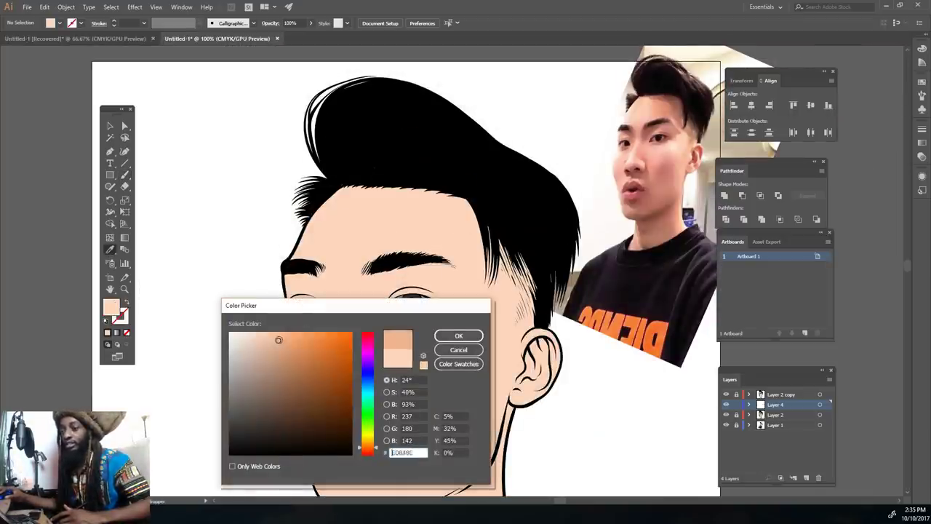
{"action": "left_click_drag", "start_coordinate": [373, 444], "coordinate": [375, 450]}
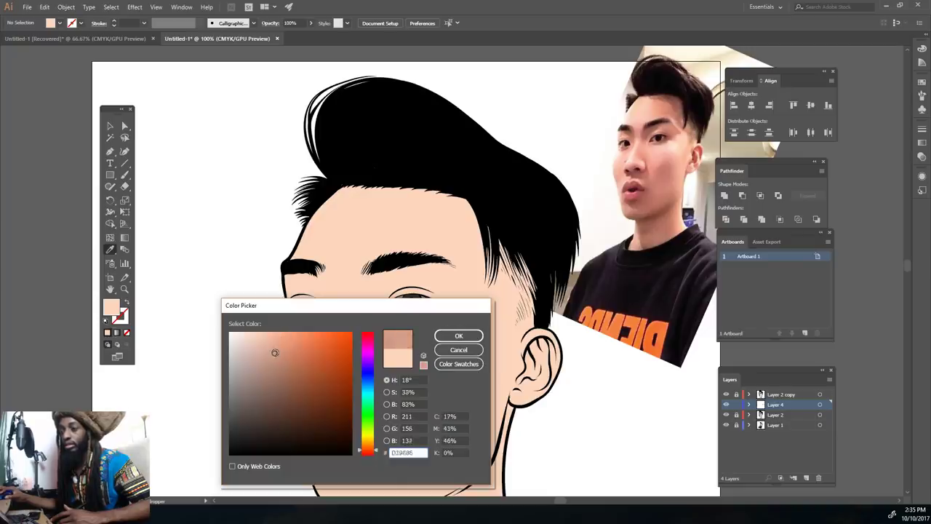
{"action": "left_click", "coordinate": [465, 336]}
Step: Paint a darker skin shadow across the underside of the nose, around the nostrils
{"action": "scroll", "coordinate": [465, 346], "scroll_direction": "up", "scroll_amount": 5}
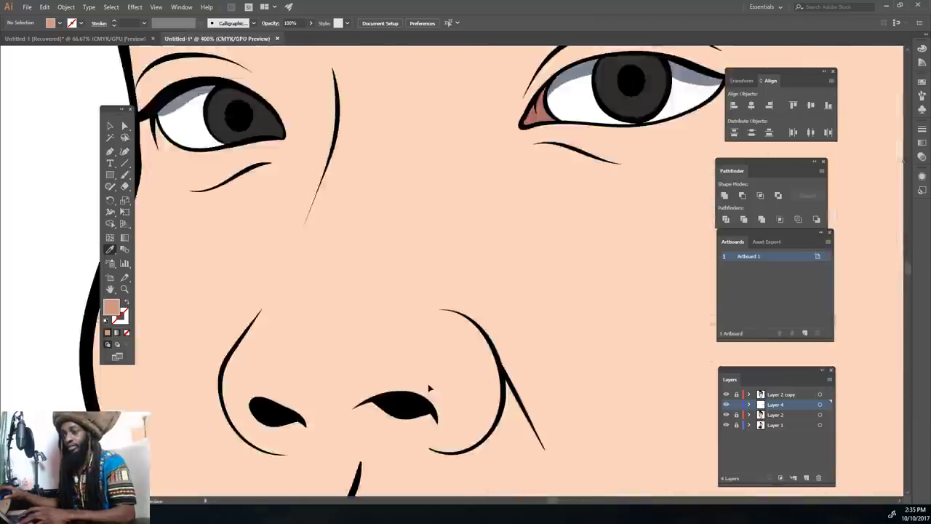
{"action": "mouse_move", "coordinate": [638, 408]}
{"action": "left_mouse_down"}
{"action": "mouse_move", "coordinate": [443, 354]}
{"action": "mouse_move", "coordinate": [243, 364]}
{"action": "mouse_move", "coordinate": [227, 393]}
{"action": "left_mouse_up"}
{"action": "mouse_move", "coordinate": [240, 432]}
{"action": "left_mouse_down"}
{"action": "mouse_move", "coordinate": [336, 459]}
{"action": "mouse_move", "coordinate": [632, 414]}
{"action": "mouse_move", "coordinate": [637, 406]}
{"action": "mouse_move", "coordinate": [490, 370]}
{"action": "mouse_move", "coordinate": [443, 370]}
{"action": "mouse_move", "coordinate": [561, 430]}
{"action": "mouse_move", "coordinate": [368, 411]}
{"action": "mouse_move", "coordinate": [298, 447]}
{"action": "mouse_move", "coordinate": [236, 393]}
{"action": "mouse_move", "coordinate": [292, 428]}
{"action": "left_mouse_up"}
{"action": "key", "text": "ctrl+0"}
{"action": "key", "text": "ctrl+plus"}
{"action": "key", "text": "ctrl+plus"}
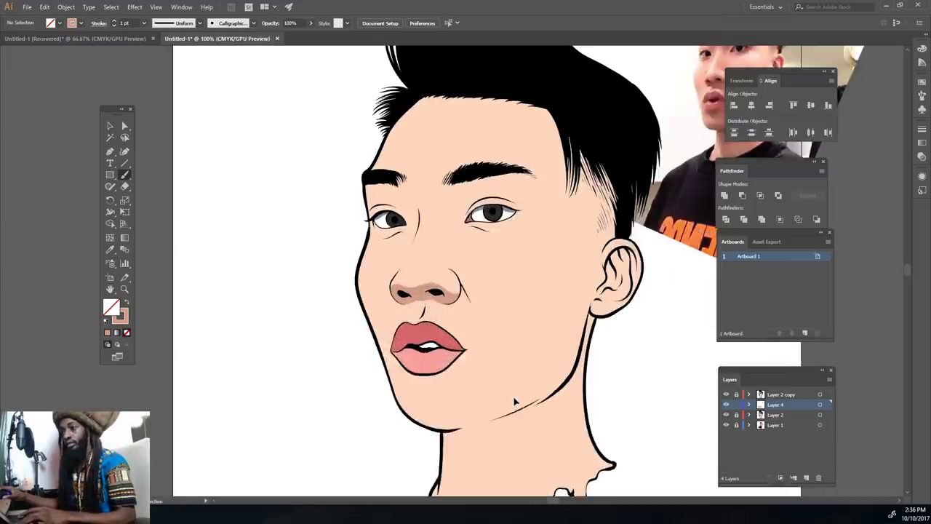
Step: Paint a darker skin shadow between the nearer eye's inner corner and its eyebrow, beside the nose bridge
{"action": "key", "text": "ctrl+plus"}
{"action": "key", "text": "ctrl+plus"}
{"action": "key", "text": "ctrl+plus"}
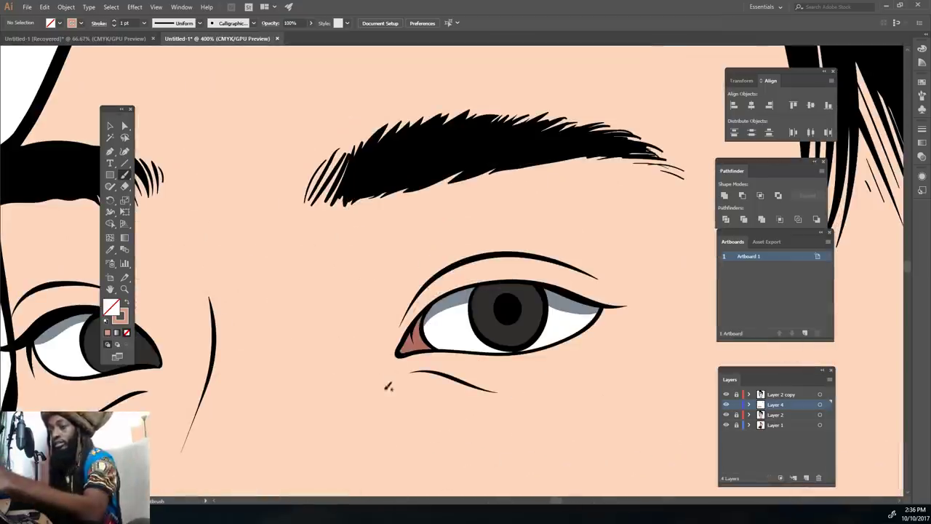
{"action": "left_click_drag", "start_coordinate": [450, 268], "coordinate": [542, 143]}
{"action": "mouse_move", "coordinate": [361, 164]}
{"action": "left_mouse_down"}
{"action": "mouse_move", "coordinate": [308, 234]}
{"action": "mouse_move", "coordinate": [342, 358]}
{"action": "mouse_move", "coordinate": [383, 389]}
{"action": "mouse_move", "coordinate": [422, 289]}
{"action": "left_mouse_up"}
{"action": "mouse_move", "coordinate": [386, 393]}
{"action": "left_mouse_down"}
{"action": "mouse_move", "coordinate": [357, 320]}
{"action": "mouse_move", "coordinate": [419, 276]}
{"action": "mouse_move", "coordinate": [429, 171]}
{"action": "mouse_move", "coordinate": [344, 211]}
{"action": "mouse_move", "coordinate": [337, 309]}
{"action": "mouse_move", "coordinate": [379, 218]}
{"action": "left_mouse_up"}
{"action": "key", "text": "ctrl+minus"}
{"action": "key", "text": "ctrl+minus"}
{"action": "key", "text": "ctrl+minus"}
{"action": "key", "text": "ctrl+minus"}
{"action": "key", "text": "ctrl+minus"}
{"action": "scroll", "coordinate": [565, 373], "scroll_direction": "left", "scroll_amount": 2}
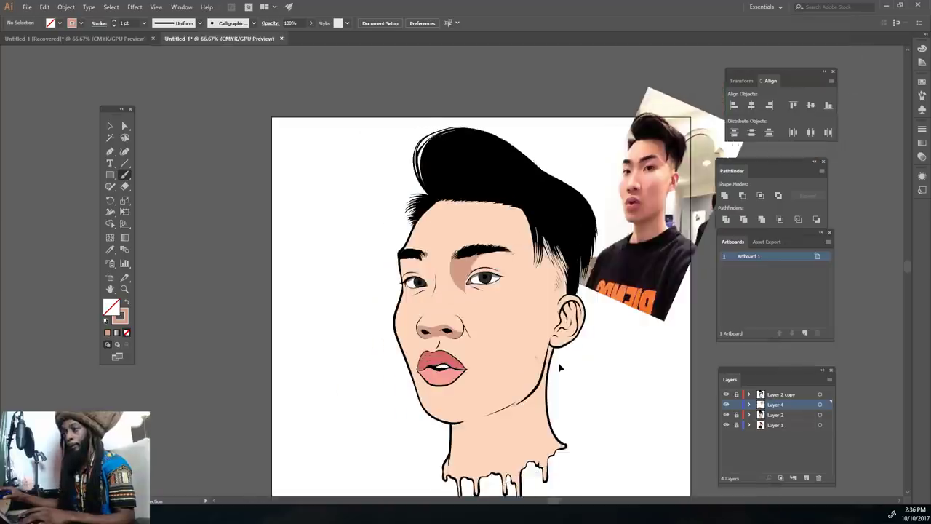
Step: Extend the darker skin shadow beside the nearer eye so that it tapers to a point below the inner corner
{"action": "key", "text": "ctrl+plus"}
{"action": "key", "text": "ctrl+plus"}
{"action": "key", "text": "ctrl+plus"}
{"action": "key", "text": "ctrl+plus"}
{"action": "key", "text": "ctrl+plus"}
{"action": "mouse_move", "coordinate": [513, 416]}
{"action": "left_mouse_down"}
{"action": "mouse_move", "coordinate": [416, 345]}
{"action": "mouse_move", "coordinate": [437, 191]}
{"action": "left_mouse_up"}
{"action": "left_click_drag", "start_coordinate": [423, 374], "coordinate": [437, 181]}
{"action": "mouse_move", "coordinate": [414, 290]}
{"action": "left_mouse_down"}
{"action": "mouse_move", "coordinate": [427, 369]}
{"action": "mouse_move", "coordinate": [442, 344]}
{"action": "mouse_move", "coordinate": [441, 373]}
{"action": "left_mouse_up"}
{"action": "key", "text": "ctrl+minus"}
{"action": "key", "text": "ctrl+minus"}
{"action": "key", "text": "ctrl+minus"}
{"action": "key", "text": "ctrl+minus"}
{"action": "key", "text": "ctrl+minus"}
{"action": "key", "text": "ctrl+minus"}
{"action": "key", "text": "ctrl+plus"}
{"action": "key", "text": "ctrl+plus"}
{"action": "key", "text": "ctrl+plus"}
{"action": "key", "text": "ctrl+plus"}
{"action": "key", "text": "ctrl+minus"}
{"action": "key", "text": "ctrl+minus"}
{"action": "key", "text": "ctrl+minus"}
{"action": "key", "text": "ctrl+plus"}
{"action": "key", "text": "ctrl+plus"}
{"action": "key", "text": "ctrl+plus"}
{"action": "key", "text": "ctrl+plus"}
{"action": "left_click_drag", "start_coordinate": [467, 363], "coordinate": [448, 275]}
Step: Paint a darker skin shadow from the farther eyebrow's inner end down to the crease line beside the nose bridge
{"action": "key", "text": "ctrl+minus"}
{"action": "key", "text": "ctrl+minus"}
{"action": "key", "text": "ctrl+minus"}
{"action": "key", "text": "ctrl+minus"}
{"action": "key", "text": "ctrl+plus"}
{"action": "key", "text": "ctrl+plus"}
{"action": "key", "text": "ctrl+plus"}
{"action": "key", "text": "ctrl+plus"}
{"action": "key", "text": "ctrl+plus"}
{"action": "key", "text": "ctrl+plus"}
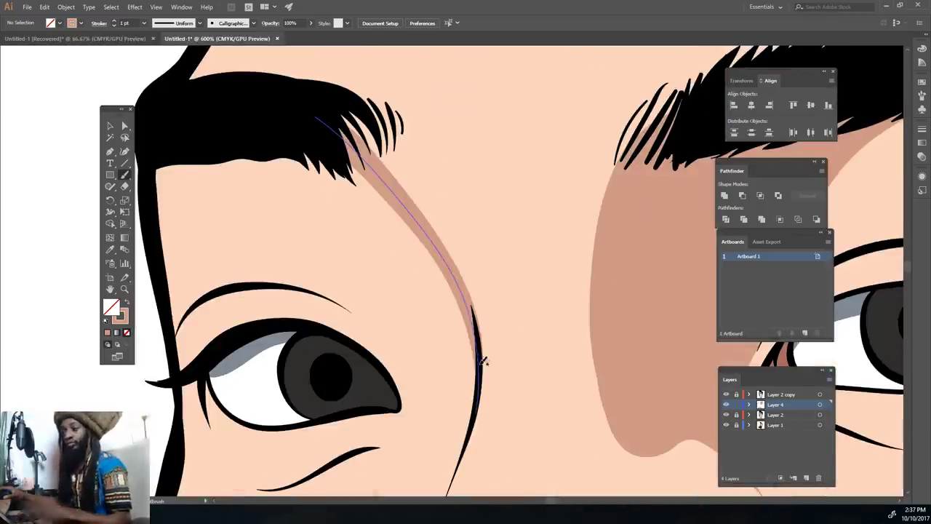
{"action": "mouse_move", "coordinate": [464, 439]}
{"action": "left_mouse_down"}
{"action": "mouse_move", "coordinate": [224, 135]}
{"action": "mouse_move", "coordinate": [352, 178]}
{"action": "left_mouse_up"}
{"action": "left_click_drag", "start_coordinate": [441, 324], "coordinate": [304, 151]}
{"action": "left_click_drag", "start_coordinate": [419, 255], "coordinate": [286, 160]}
{"action": "key", "text": "ctrl+minus"}
{"action": "key", "text": "ctrl+minus"}
{"action": "key", "text": "ctrl+minus"}
{"action": "key", "text": "ctrl+minus"}
{"action": "key", "text": "ctrl+minus"}
{"action": "key", "text": "ctrl+minus"}
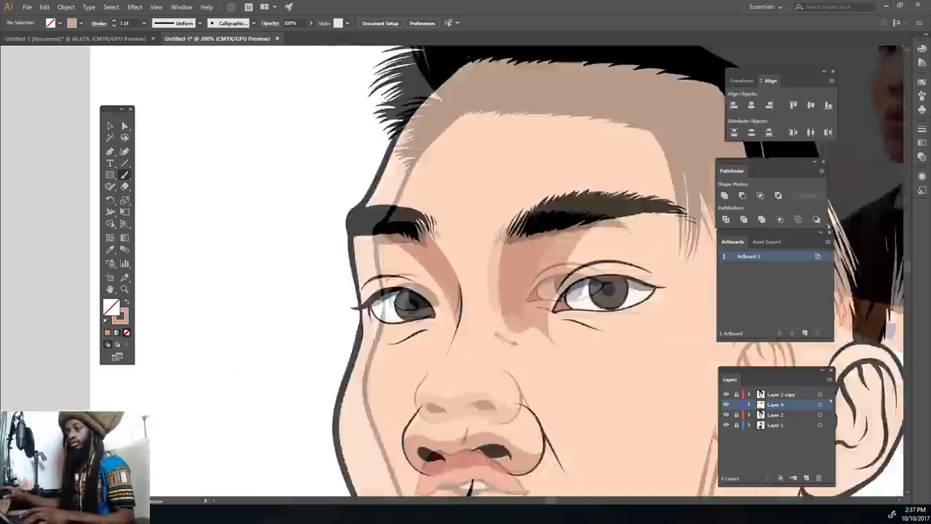
Step: Paint a darker skin shadow along the jawline and across the neck beneath the chin
{"action": "key", "text": "ctrl+plus"}
{"action": "key", "text": "ctrl+plus"}
{"action": "key", "text": "ctrl+plus"}
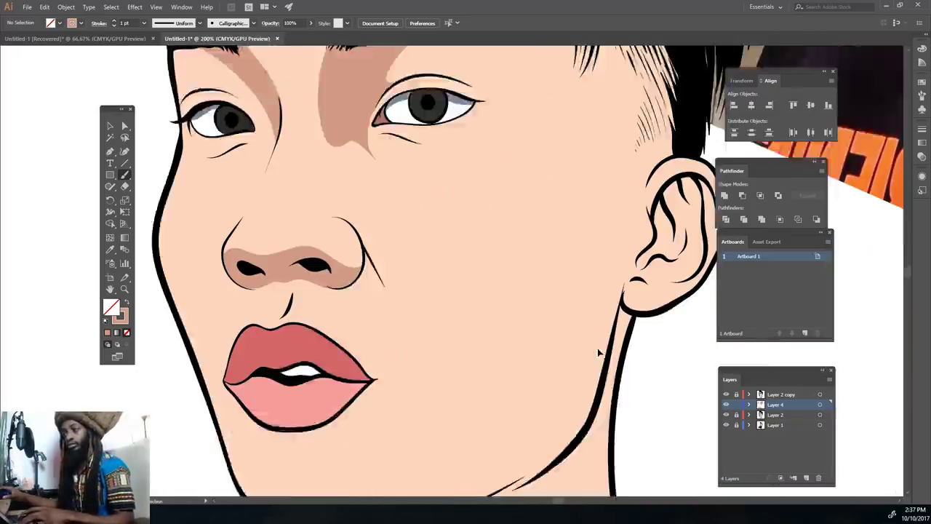
{"action": "mouse_move", "coordinate": [578, 336]}
{"action": "left_mouse_down"}
{"action": "mouse_move", "coordinate": [422, 428]}
{"action": "mouse_move", "coordinate": [336, 445]}
{"action": "mouse_move", "coordinate": [517, 341]}
{"action": "mouse_move", "coordinate": [559, 304]}
{"action": "mouse_move", "coordinate": [326, 394]}
{"action": "mouse_move", "coordinate": [437, 389]}
{"action": "left_mouse_up"}
{"action": "scroll", "coordinate": [324, 445], "scroll_direction": "down", "scroll_amount": 2}
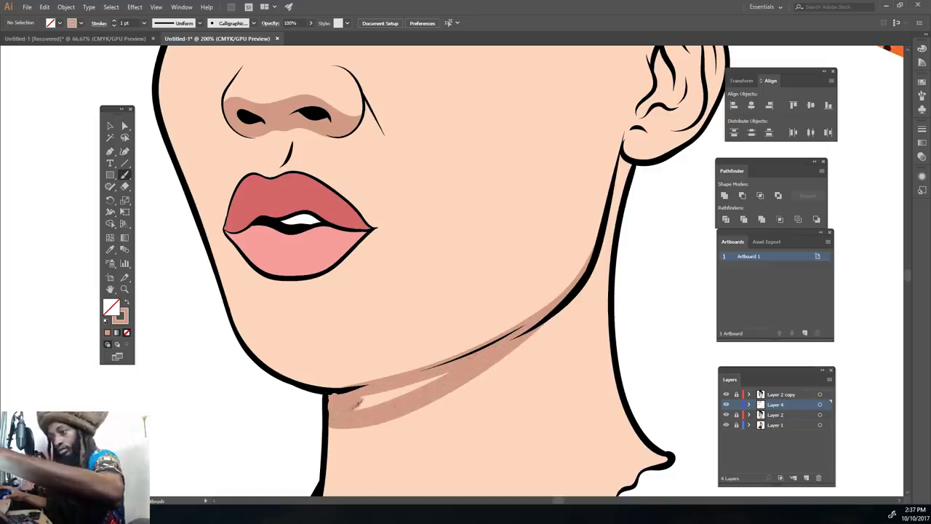
{"action": "key", "text": "ctrl+minus"}
{"action": "key", "text": "ctrl+minus"}
{"action": "key", "text": "ctrl+minus"}
Step: Paint a darker skin shadow in the inner hollow of the ear
{"action": "left_click_drag", "start_coordinate": [561, 272], "coordinate": [529, 354]}
{"action": "key", "text": "ctrl+plus"}
{"action": "left_click_drag", "start_coordinate": [607, 288], "coordinate": [550, 332]}
{"action": "key", "text": "ctrl+plus"}
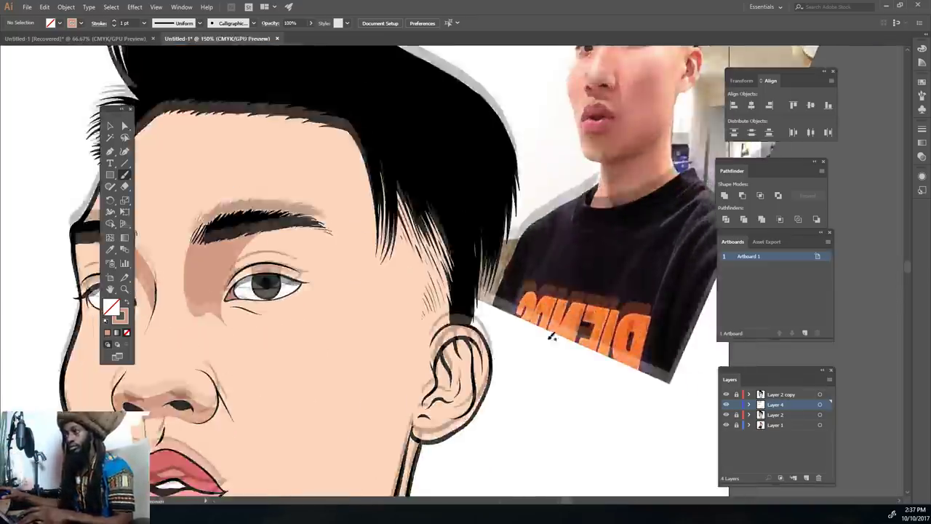
{"action": "left_click_drag", "start_coordinate": [554, 290], "coordinate": [554, 334]}
{"action": "key", "text": "ctrl+plus"}
{"action": "scroll", "coordinate": [554, 335], "scroll_direction": "down", "scroll_amount": 3}
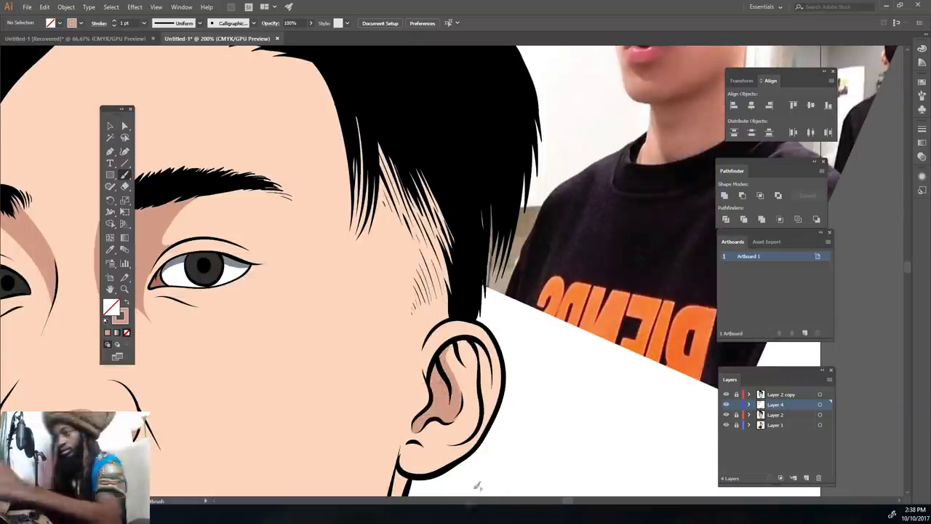
Step: Paint darker skin shadows inside the ear's outer fold and along its upper inner edge
{"action": "key", "text": "ctrl+minus"}
{"action": "key", "text": "ctrl+plus"}
{"action": "key", "text": "ctrl+plus"}
{"action": "key", "text": "ctrl+plus"}
{"action": "mouse_move", "coordinate": [488, 488]}
{"action": "left_mouse_down"}
{"action": "mouse_move", "coordinate": [510, 329]}
{"action": "mouse_move", "coordinate": [482, 225]}
{"action": "mouse_move", "coordinate": [433, 231]}
{"action": "left_mouse_up"}
{"action": "left_click_drag", "start_coordinate": [497, 391], "coordinate": [499, 285]}
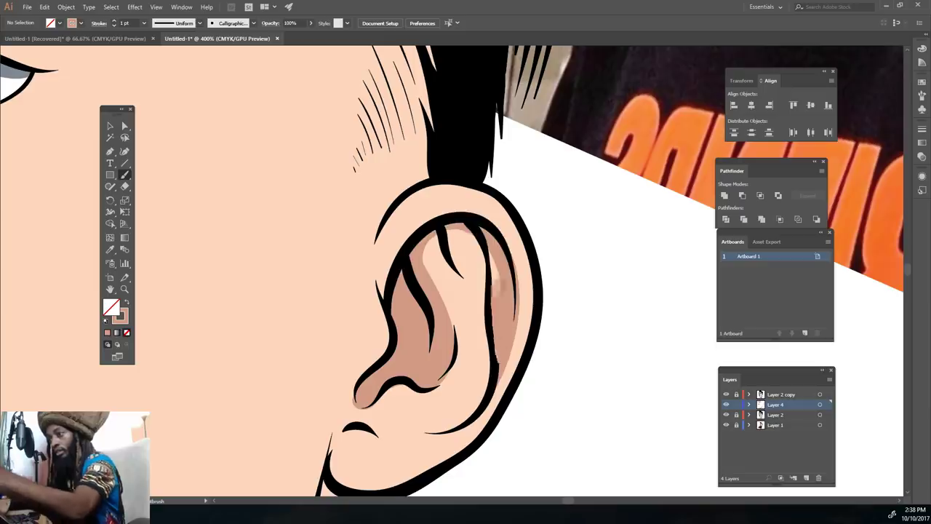
{"action": "left_click_drag", "start_coordinate": [452, 251], "coordinate": [476, 237]}
{"action": "key", "text": "ctrl+minus"}
{"action": "key", "text": "ctrl+minus"}
{"action": "key", "text": "ctrl+minus"}
{"action": "key", "text": "ctrl+minus"}
{"action": "key", "text": "ctrl+minus"}
Step: Extend the darker skin shading down the ear's outer rim and around the earlobe
{"action": "key", "text": "ctrl+plus"}
{"action": "key", "text": "ctrl+plus"}
{"action": "key", "text": "ctrl+plus"}
{"action": "key", "text": "ctrl+plus"}
{"action": "left_click_drag", "start_coordinate": [333, 483], "coordinate": [332, 412]}
{"action": "left_click_drag", "start_coordinate": [497, 289], "coordinate": [480, 466]}
{"action": "left_click_drag", "start_coordinate": [486, 428], "coordinate": [501, 344]}
{"action": "mouse_move", "coordinate": [504, 256]}
{"action": "left_mouse_down"}
{"action": "mouse_move", "coordinate": [487, 322]}
{"action": "mouse_move", "coordinate": [474, 470]}
{"action": "left_mouse_up"}
Step: Paint a narrow darker skin shadow in the groove between the nose and the upper lip
{"action": "key", "text": "ctrl+minus"}
{"action": "key", "text": "ctrl+minus"}
{"action": "scroll", "coordinate": [474, 471], "scroll_direction": "left", "scroll_amount": 5}
{"action": "key", "text": "ctrl+equal"}
{"action": "key", "text": "ctrl+equal"}
{"action": "key", "text": "ctrl+equal"}
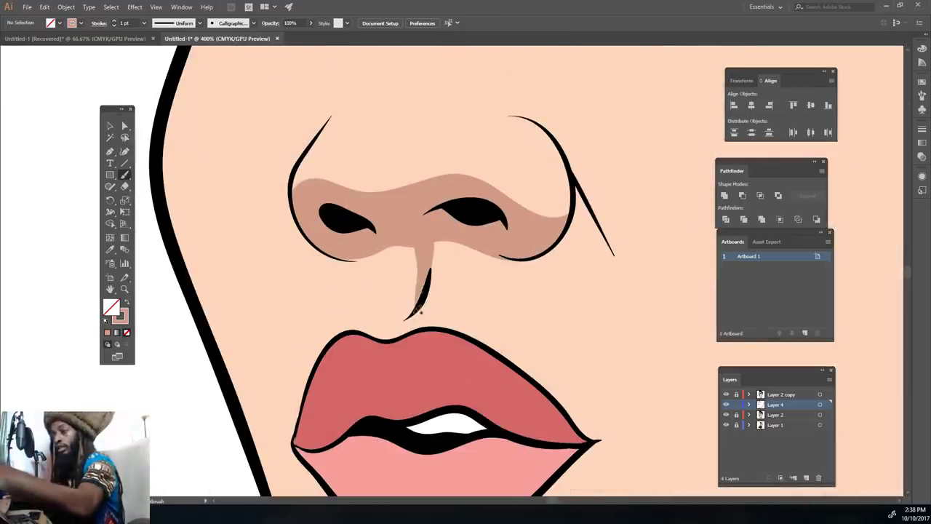
Step: Paint a rounded darker skin shadow directly beneath the lower lip
{"action": "scroll", "coordinate": [385, 254], "scroll_direction": "down", "scroll_amount": 5}
{"action": "scroll", "coordinate": [388, 263], "scroll_direction": "up", "scroll_amount": 5}
{"action": "mouse_move", "coordinate": [478, 363]}
{"action": "left_mouse_down"}
{"action": "mouse_move", "coordinate": [517, 387]}
{"action": "mouse_move", "coordinate": [439, 406]}
{"action": "mouse_move", "coordinate": [405, 398]}
{"action": "mouse_move", "coordinate": [384, 365]}
{"action": "mouse_move", "coordinate": [422, 401]}
{"action": "mouse_move", "coordinate": [507, 380]}
{"action": "mouse_move", "coordinate": [490, 372]}
{"action": "mouse_move", "coordinate": [397, 377]}
{"action": "left_mouse_up"}
{"action": "key", "text": "ctrl+minus"}
{"action": "key", "text": "ctrl+minus"}
{"action": "key", "text": "ctrl+minus"}
{"action": "key", "text": "ctrl+minus"}
{"action": "left_click_drag", "start_coordinate": [446, 395], "coordinate": [434, 406]}
{"action": "scroll", "coordinate": [431, 280], "scroll_direction": "up", "scroll_amount": 6}
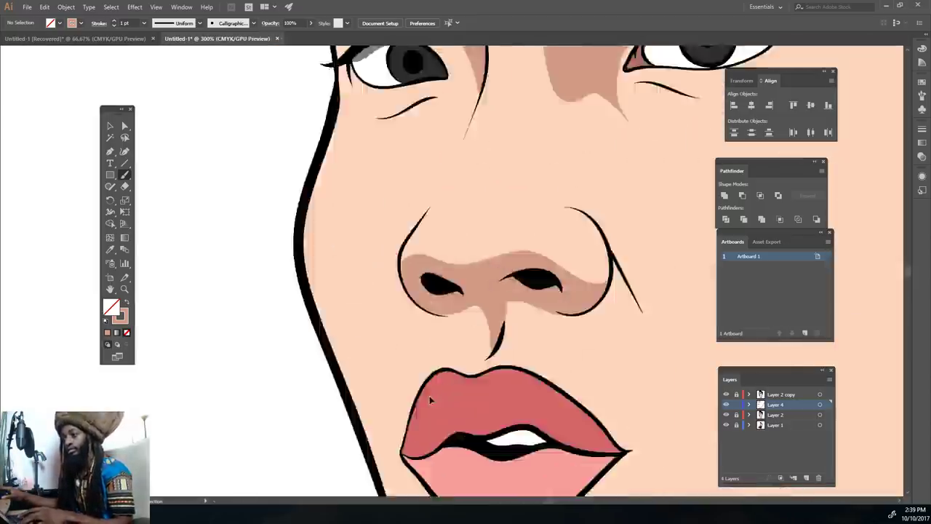
Step: Sample the upper lip's red and change the fill to a darker, muted shade of it
{"action": "key", "text": "i"}
{"action": "left_click", "coordinate": [414, 327]}
{"action": "double_click", "coordinate": [112, 308]}
{"action": "left_click", "coordinate": [279, 379]}
{"action": "left_click_drag", "start_coordinate": [280, 379], "coordinate": [287, 387]}
{"action": "left_click", "coordinate": [458, 335]}
{"action": "key", "text": "b"}
Step: Paint a dark red shadow along the lower edge of the upper lip and into the nearer mouth corner
{"action": "mouse_move", "coordinate": [663, 319]}
{"action": "left_mouse_down"}
{"action": "mouse_move", "coordinate": [651, 337]}
{"action": "mouse_move", "coordinate": [541, 317]}
{"action": "mouse_move", "coordinate": [415, 333]}
{"action": "mouse_move", "coordinate": [337, 377]}
{"action": "mouse_move", "coordinate": [288, 371]}
{"action": "mouse_move", "coordinate": [302, 390]}
{"action": "mouse_move", "coordinate": [368, 362]}
{"action": "mouse_move", "coordinate": [548, 331]}
{"action": "mouse_move", "coordinate": [650, 378]}
{"action": "left_mouse_up"}
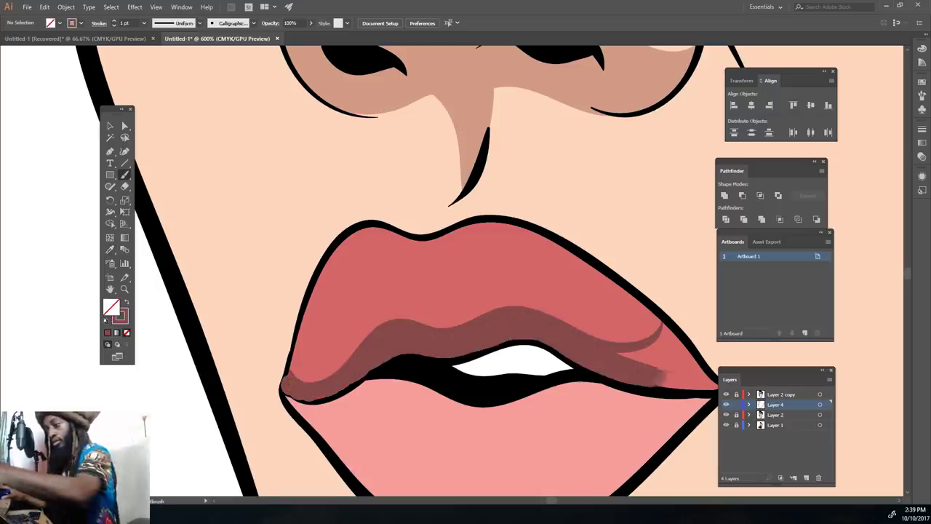
{"action": "scroll", "coordinate": [649, 357], "scroll_direction": "down", "scroll_amount": 2}
{"action": "mouse_move", "coordinate": [654, 343]}
{"action": "left_mouse_down"}
{"action": "mouse_move", "coordinate": [676, 317]}
{"action": "mouse_move", "coordinate": [633, 312]}
{"action": "mouse_move", "coordinate": [665, 324]}
{"action": "mouse_move", "coordinate": [681, 306]}
{"action": "mouse_move", "coordinate": [697, 361]}
{"action": "left_mouse_up"}
{"action": "key", "text": "ctrl+z"}
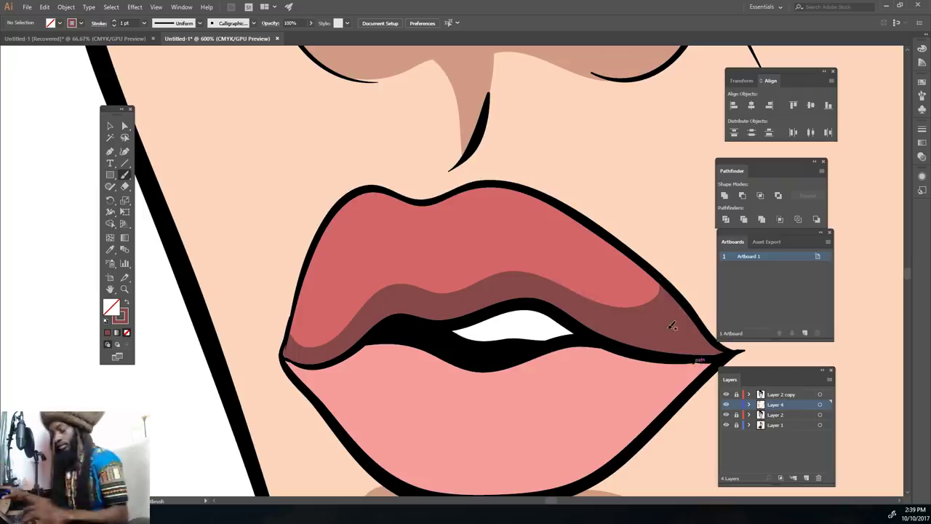
{"action": "key", "text": "ctrl+minus"}
{"action": "key", "text": "ctrl+minus"}
{"action": "key", "text": "ctrl+minus"}
{"action": "key", "text": "ctrl+minus"}
{"action": "key", "text": "ctrl+minus"}
{"action": "key", "text": "ctrl+minus"}
Step: Sample the lower lip's pink and change the fill to a darker pink-red
{"action": "left_click_drag", "start_coordinate": [609, 268], "coordinate": [622, 291]}
{"action": "key", "text": "ctrl+equal"}
{"action": "key", "text": "ctrl+equal"}
{"action": "key", "text": "ctrl+equal"}
{"action": "key", "text": "ctrl+equal"}
{"action": "key", "text": "ctrl+equal"}
{"action": "left_click_drag", "start_coordinate": [633, 378], "coordinate": [636, 273]}
{"action": "key", "text": "i"}
{"action": "left_click", "coordinate": [649, 373]}
{"action": "double_click", "coordinate": [113, 307]}
{"action": "left_click", "coordinate": [287, 348]}
{"action": "left_click", "coordinate": [459, 336]}
{"action": "key", "text": "shift+b"}
Step: Paint a darker pink-red shadow along the upper edge and both sides of the lower lip
{"action": "mouse_move", "coordinate": [594, 451]}
{"action": "left_mouse_down"}
{"action": "mouse_move", "coordinate": [623, 382]}
{"action": "mouse_move", "coordinate": [533, 368]}
{"action": "left_mouse_up"}
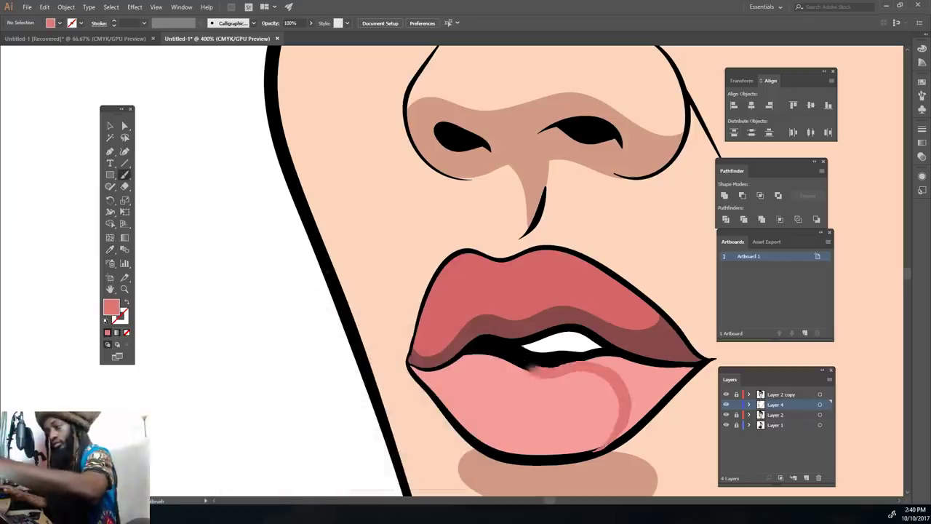
{"action": "key", "text": "shift+x"}
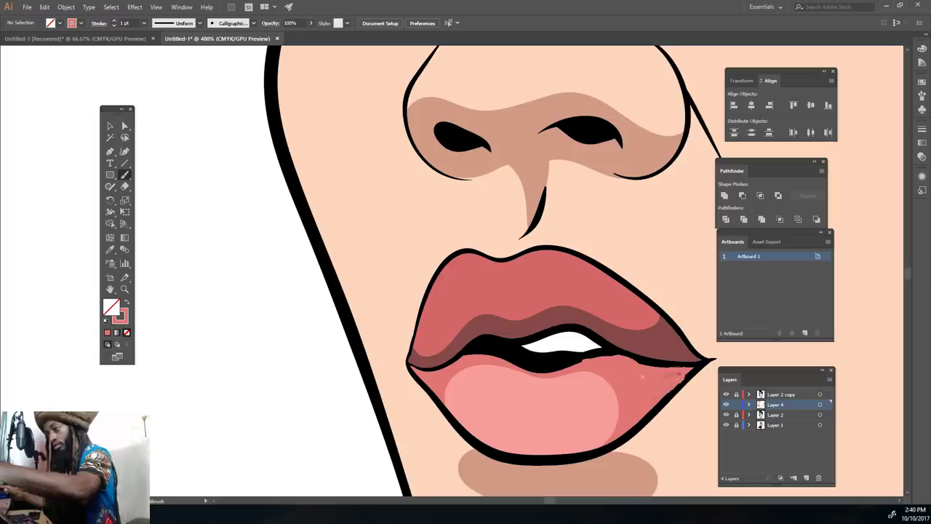
{"action": "key", "text": "ctrl+minus"}
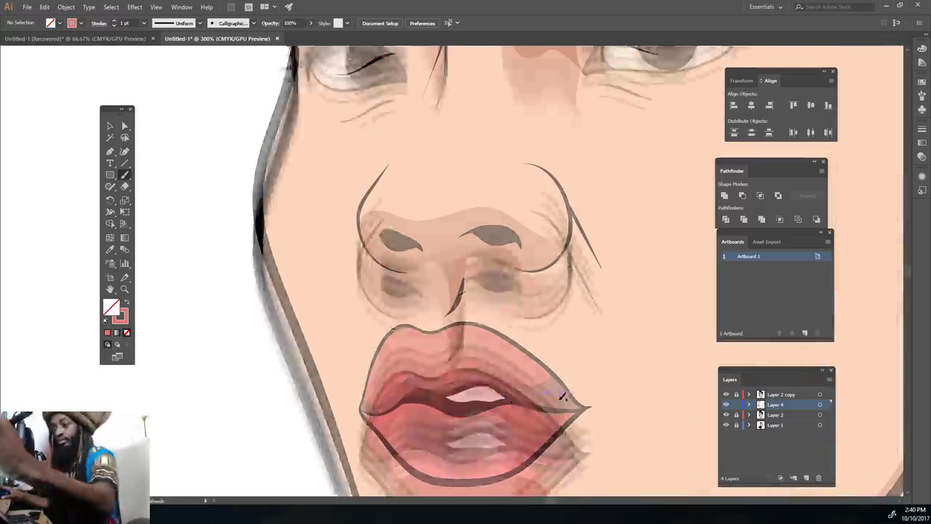
Step: Change the fill to a very light pink and paint a highlight on the lower lip
{"action": "double_click", "coordinate": [112, 307]}
{"action": "left_click", "coordinate": [260, 334]}
{"action": "left_click", "coordinate": [459, 336]}
{"action": "key", "text": "b"}
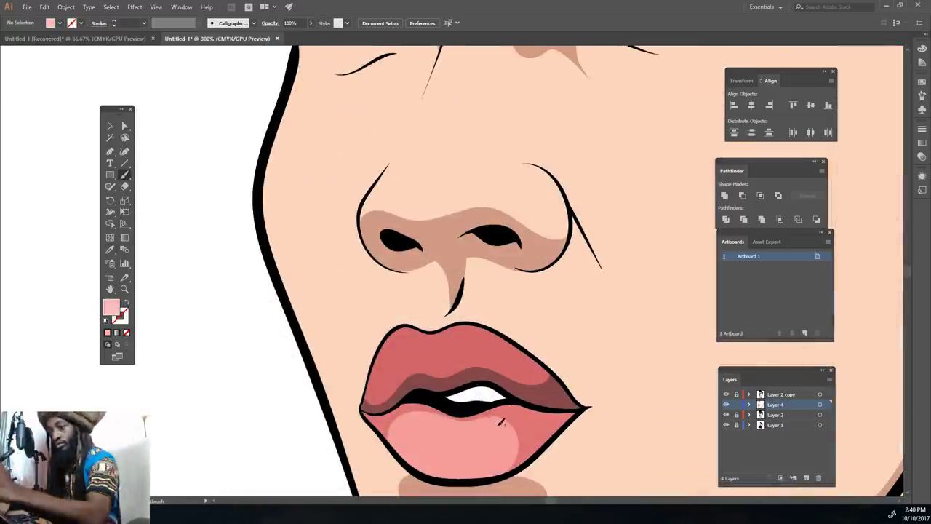
{"action": "mouse_move", "coordinate": [497, 425]}
{"action": "left_mouse_down"}
{"action": "mouse_move", "coordinate": [458, 427]}
{"action": "mouse_move", "coordinate": [435, 419]}
{"action": "left_mouse_up"}
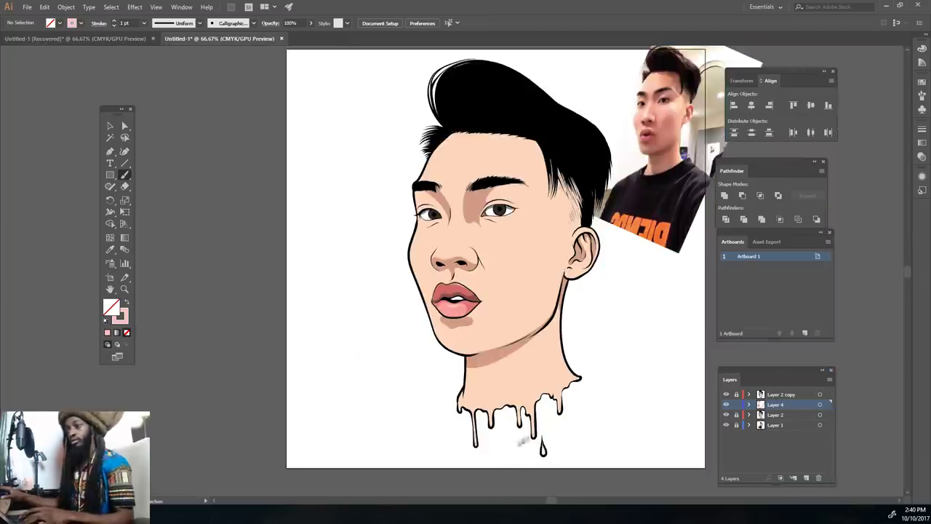
Step: Sample the brown skin-shadow colour and brush a shadow along the crease beside the nearer nostril
{"action": "key", "text": "ctrl+equal"}
{"action": "key", "text": "ctrl+equal"}
{"action": "key", "text": "ctrl+equal"}
{"action": "key", "text": "i"}
{"action": "left_click", "coordinate": [399, 347]}
{"action": "key", "text": "b"}
{"action": "mouse_move", "coordinate": [526, 385]}
{"action": "left_mouse_down"}
{"action": "mouse_move", "coordinate": [511, 347]}
{"action": "mouse_move", "coordinate": [469, 297]}
{"action": "left_mouse_up"}
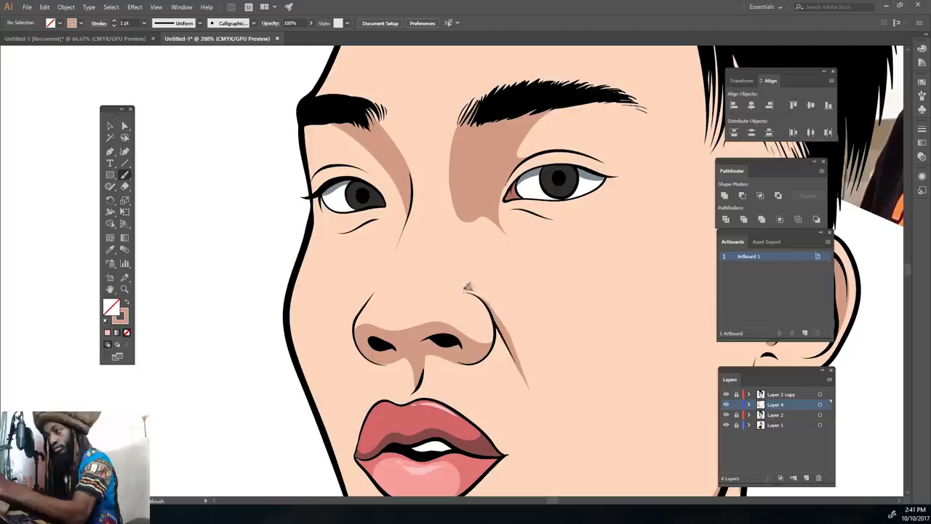
Step: Brush thin skin shadows along the upper-lid creases and beneath both eyes
{"action": "key", "text": "ctrl+minus"}
{"action": "key", "text": "ctrl+minus"}
{"action": "scroll", "coordinate": [499, 409], "scroll_direction": "up", "scroll_amount": 2}
{"action": "key", "text": "ctrl+equal"}
{"action": "key", "text": "ctrl+equal"}
{"action": "key", "text": "ctrl+equal"}
{"action": "left_click_drag", "start_coordinate": [532, 320], "coordinate": [646, 326]}
{"action": "left_click_drag", "start_coordinate": [348, 330], "coordinate": [272, 353]}
{"action": "left_click_drag", "start_coordinate": [241, 262], "coordinate": [327, 254]}
{"action": "mouse_move", "coordinate": [553, 240]}
{"action": "left_mouse_down"}
{"action": "mouse_move", "coordinate": [658, 230]}
{"action": "mouse_move", "coordinate": [683, 249]}
{"action": "left_mouse_up"}
Step: Brush overlapping skin-shadow strokes on the forehead and temple along the side hairline
{"action": "key", "text": "ctrl+minus"}
{"action": "key", "text": "ctrl+minus"}
{"action": "key", "text": "ctrl+minus"}
{"action": "key", "text": "ctrl+minus"}
{"action": "key", "text": "ctrl+equal"}
{"action": "key", "text": "ctrl+equal"}
{"action": "key", "text": "ctrl+equal"}
{"action": "scroll", "coordinate": [640, 318], "scroll_direction": "up", "scroll_amount": 2}
{"action": "mouse_move", "coordinate": [577, 341]}
{"action": "left_mouse_down"}
{"action": "mouse_move", "coordinate": [516, 160]}
{"action": "mouse_move", "coordinate": [496, 149]}
{"action": "left_mouse_up"}
{"action": "left_click_drag", "start_coordinate": [582, 379], "coordinate": [511, 147]}
{"action": "left_click_drag", "start_coordinate": [584, 359], "coordinate": [547, 169]}
{"action": "mouse_move", "coordinate": [607, 362]}
{"action": "left_mouse_down"}
{"action": "mouse_move", "coordinate": [614, 338]}
{"action": "mouse_move", "coordinate": [563, 180]}
{"action": "left_mouse_up"}
{"action": "key", "text": "ctrl+0"}
{"action": "scroll", "coordinate": [588, 440], "scroll_direction": "up", "scroll_amount": 3}
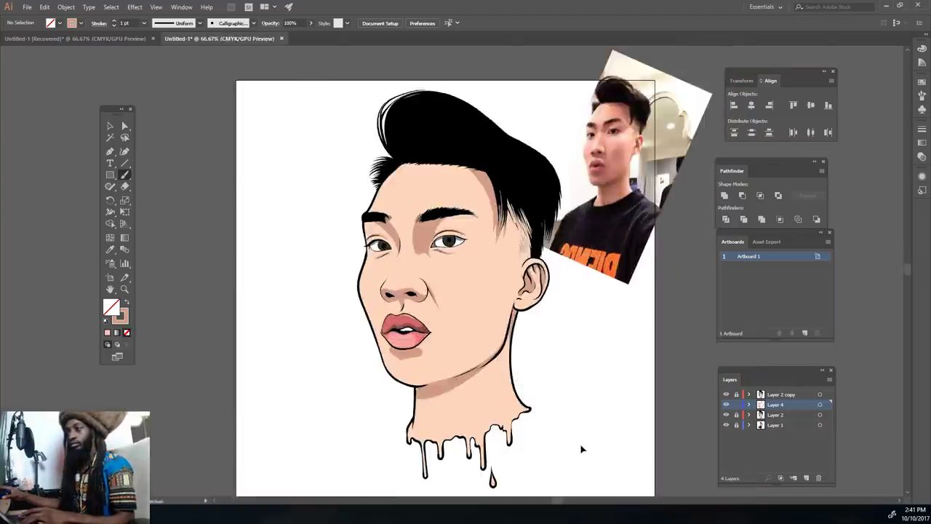
Step: Sample the base skin colour and add a new layer directly above the locked shadow layer, Layer 4
{"action": "scroll", "coordinate": [582, 449], "scroll_direction": "up", "scroll_amount": 1}
{"action": "key", "text": "i"}
{"action": "left_click", "coordinate": [350, 301]}
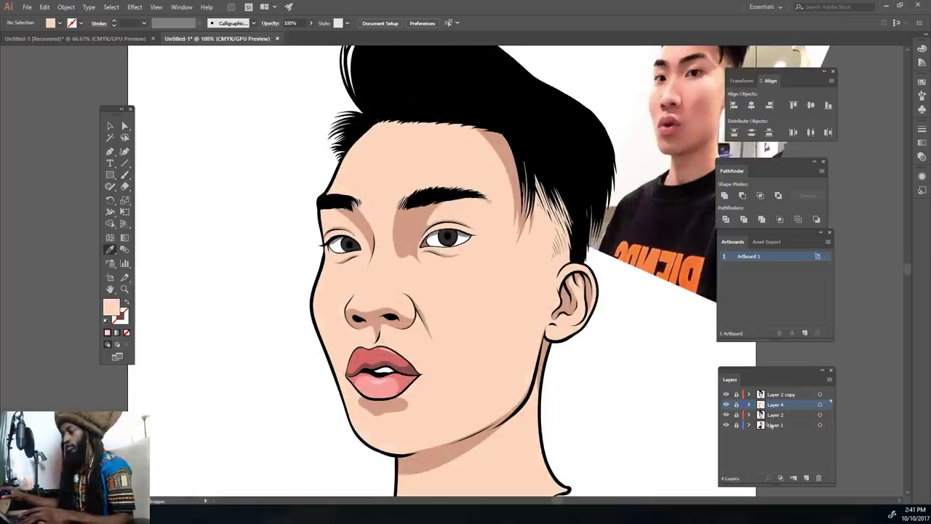
{"action": "left_click", "coordinate": [807, 478]}
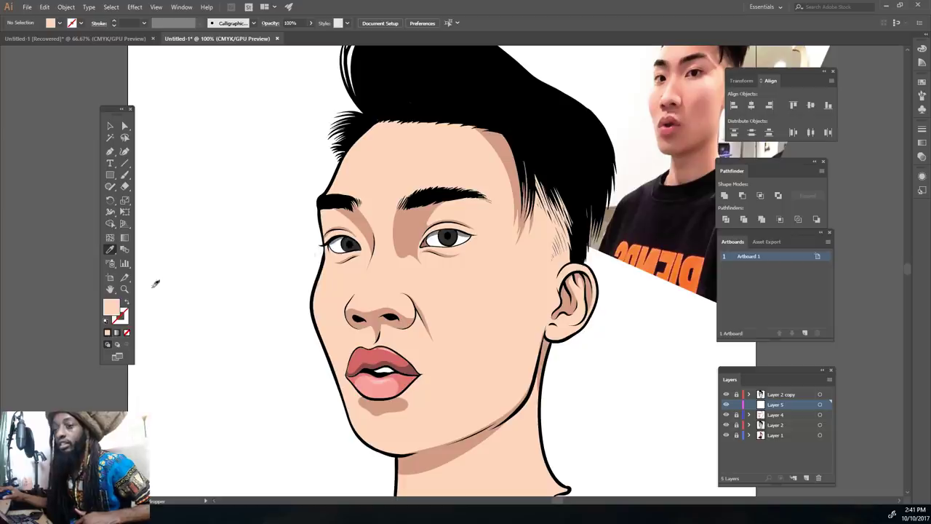
Step: Set the fill colour to the pale pink FFE4DC
{"action": "double_click", "coordinate": [111, 308]}
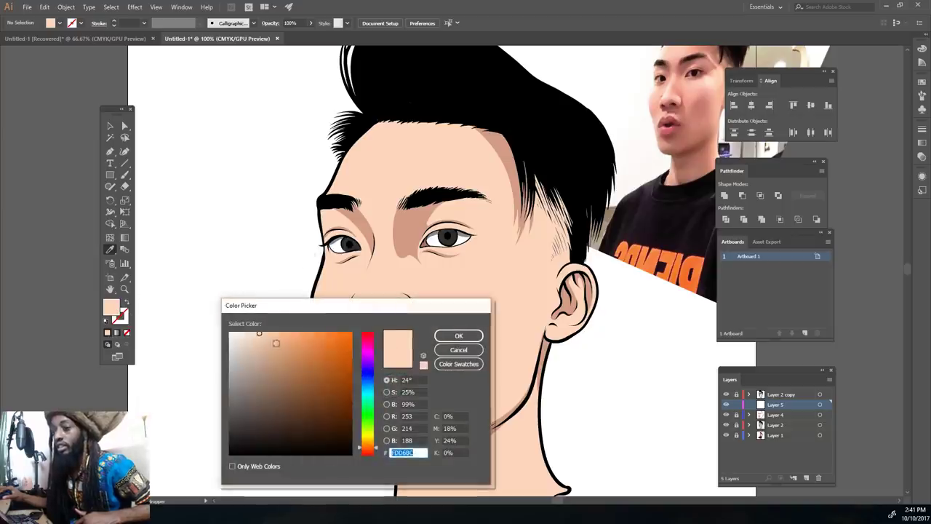
{"action": "left_click_drag", "start_coordinate": [247, 330], "coordinate": [245, 329]}
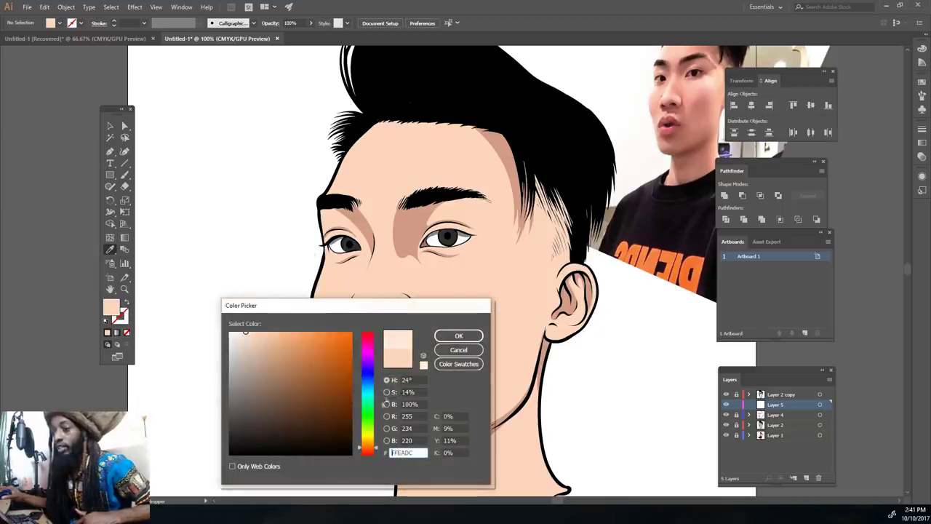
{"action": "left_click", "coordinate": [372, 451]}
{"action": "left_click_drag", "start_coordinate": [372, 453], "coordinate": [372, 451]}
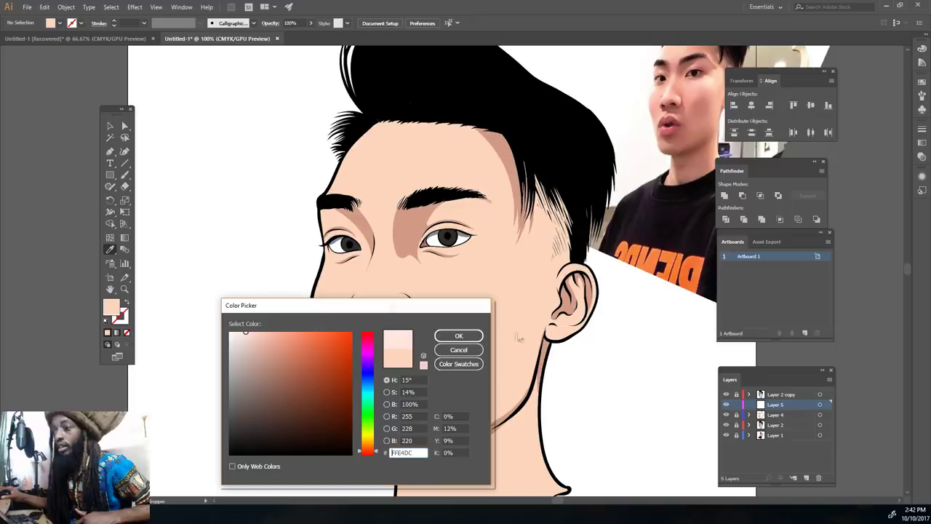
{"action": "left_click", "coordinate": [458, 335]}
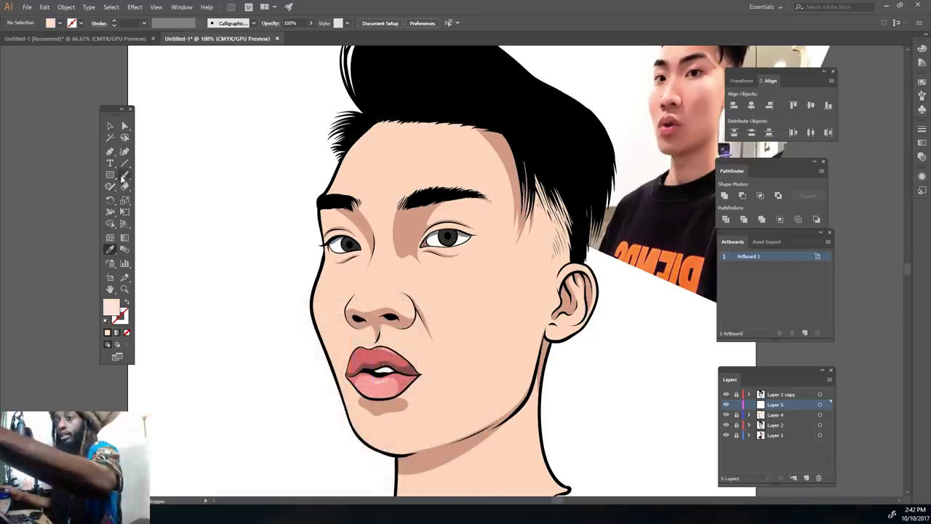
Step: Paint a pale pink highlight down the bridge of the nose with the Paintbrush
{"action": "key", "text": "b"}
{"action": "scroll", "coordinate": [216, 208], "scroll_direction": "up", "scroll_amount": 2}
{"action": "left_click_drag", "start_coordinate": [381, 268], "coordinate": [374, 310]}
{"action": "key", "text": "shift+x"}
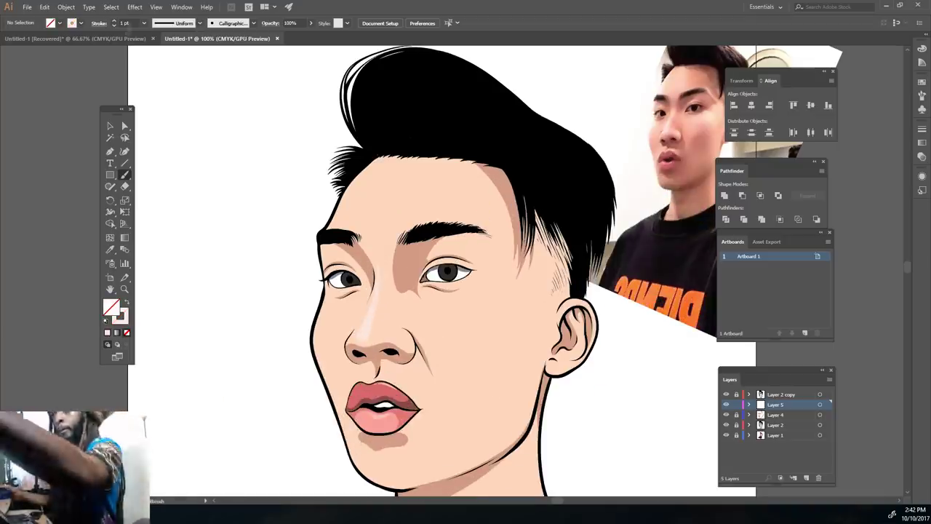
Step: Set the stroke to 4 pt and paint pale pink highlights on the forehead, both cheeks, jaw, neck and ear
{"action": "left_click", "coordinate": [144, 23]}
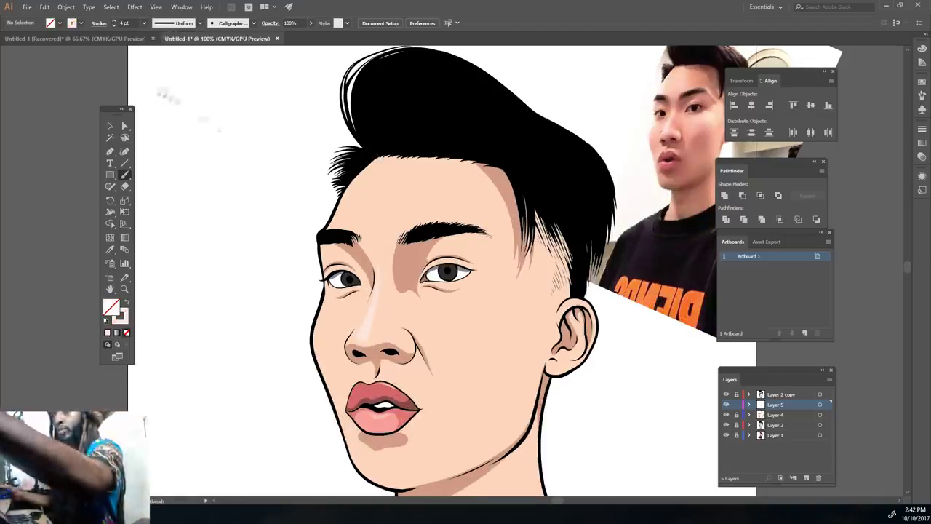
{"action": "left_click", "coordinate": [156, 98]}
{"action": "mouse_move", "coordinate": [330, 230]}
{"action": "left_mouse_down"}
{"action": "mouse_move", "coordinate": [387, 158]}
{"action": "mouse_move", "coordinate": [400, 155]}
{"action": "left_mouse_up"}
{"action": "left_click_drag", "start_coordinate": [320, 357], "coordinate": [328, 281]}
{"action": "mouse_move", "coordinate": [467, 294]}
{"action": "left_mouse_down"}
{"action": "mouse_move", "coordinate": [499, 285]}
{"action": "mouse_move", "coordinate": [511, 311]}
{"action": "mouse_move", "coordinate": [478, 296]}
{"action": "mouse_move", "coordinate": [506, 278]}
{"action": "mouse_move", "coordinate": [504, 302]}
{"action": "left_mouse_up"}
{"action": "key", "text": "ctrl+minus"}
{"action": "key", "text": "ctrl+plus"}
{"action": "key", "text": "ctrl+plus"}
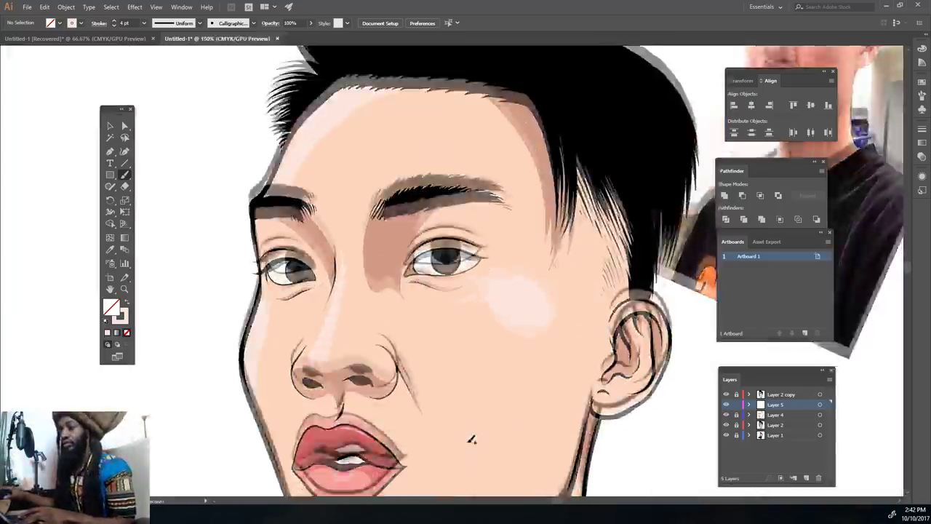
{"action": "key", "text": "ctrl+minus"}
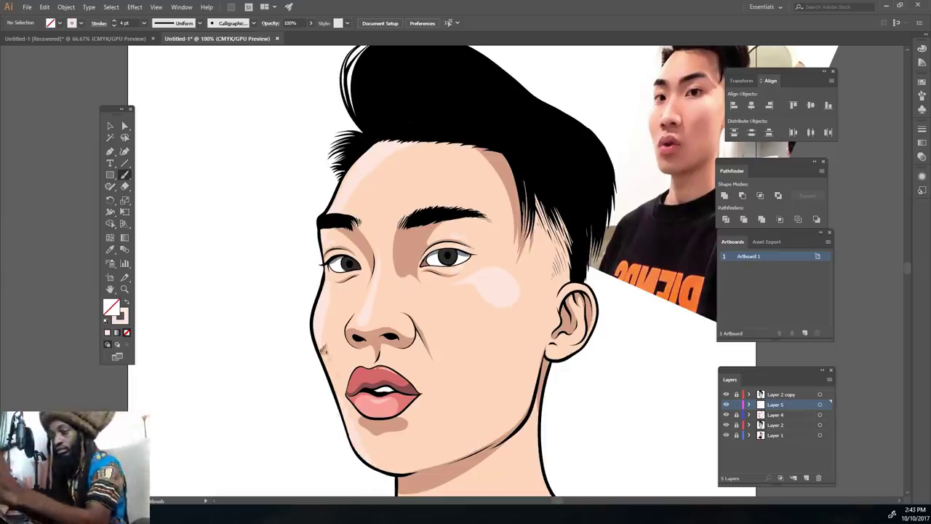
{"action": "scroll", "coordinate": [451, 393], "scroll_direction": "down", "scroll_amount": 4}
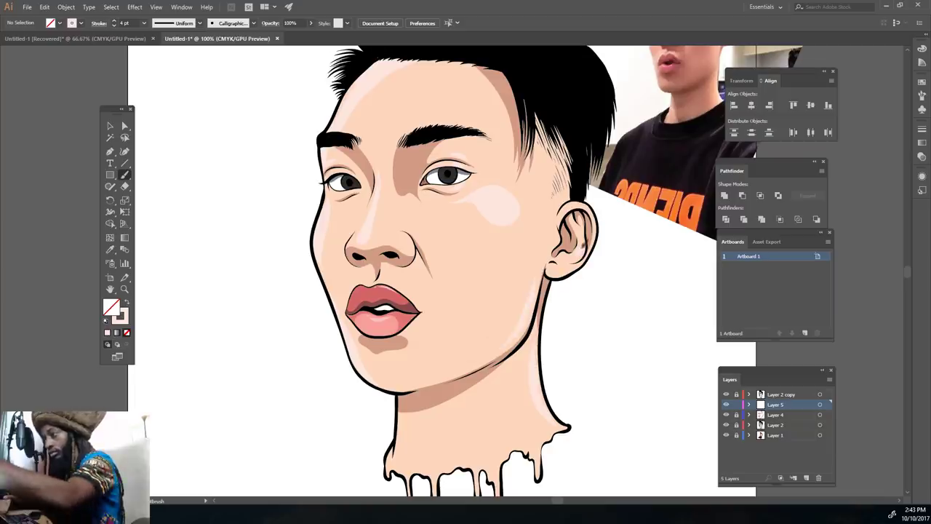
{"action": "key", "text": "ctrl+minus"}
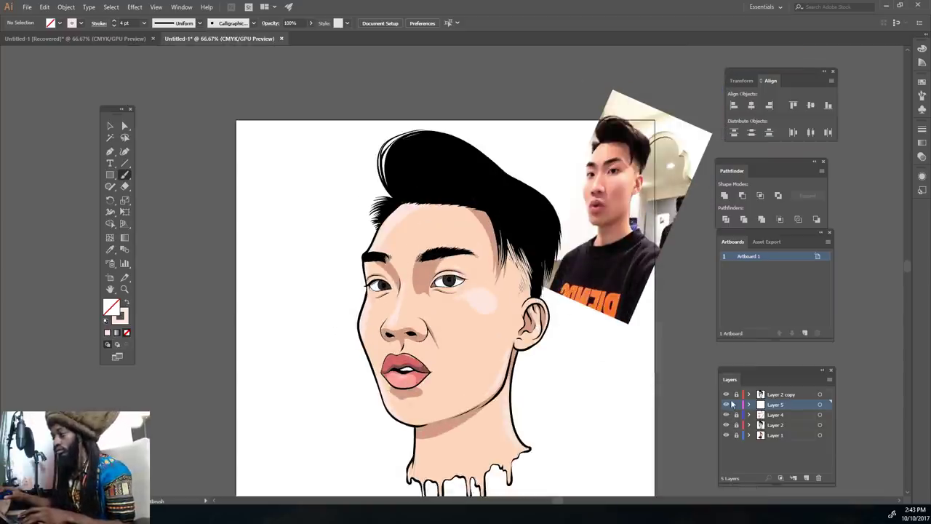
Step: Add a new layer at the top of the stack and paint white 1 pt light reflections in both irises
{"action": "left_click", "coordinate": [806, 478]}
{"action": "left_click_drag", "start_coordinate": [780, 409], "coordinate": [786, 391]}
{"action": "key", "text": "ctrl+equal"}
{"action": "key", "text": "ctrl+equal"}
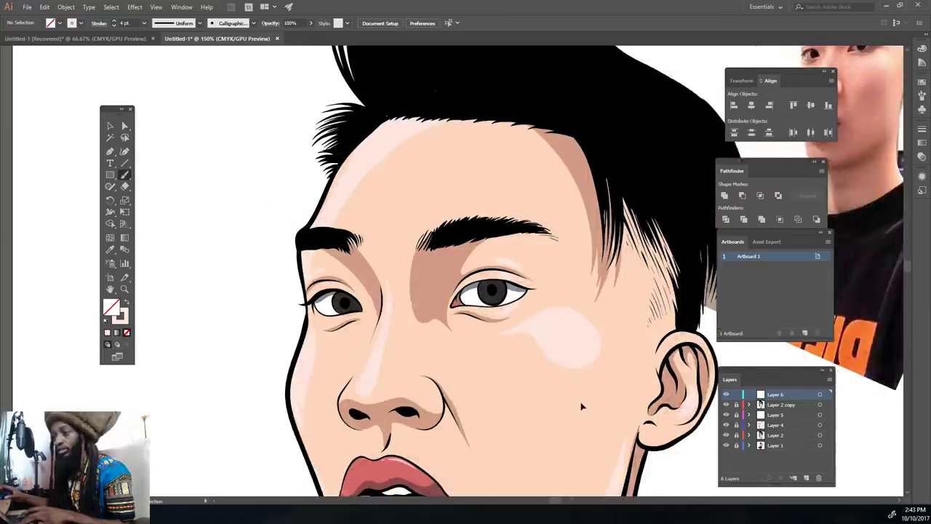
{"action": "key", "text": "ctrl+equal"}
{"action": "left_click", "coordinate": [106, 322]}
{"action": "left_click", "coordinate": [126, 302]}
{"action": "left_click", "coordinate": [510, 290]}
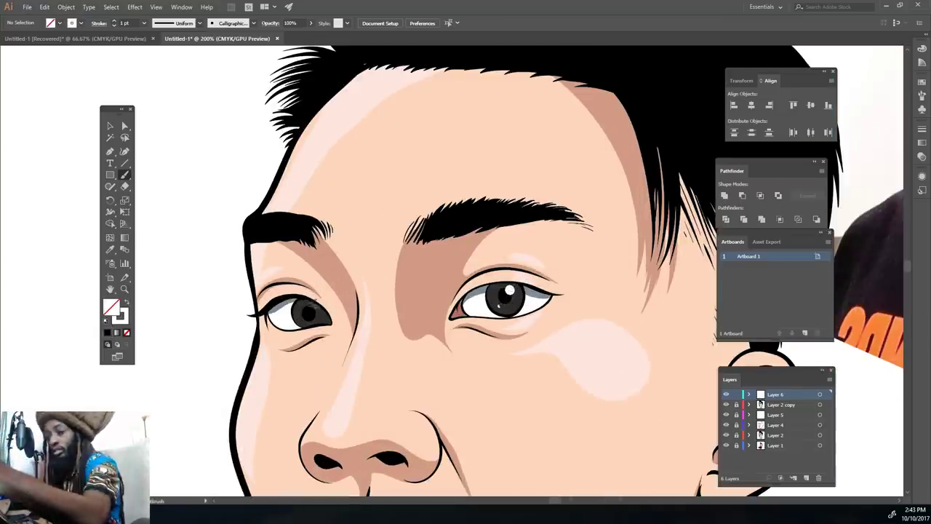
{"action": "left_click_drag", "start_coordinate": [308, 307], "coordinate": [311, 306]}
Step: Change the stroke colour to a dark brown and paint a fine hair highlight in the nearer eyebrow
{"action": "key", "text": "ctrl+minus"}
{"action": "key", "text": "ctrl+minus"}
{"action": "scroll", "coordinate": [317, 381], "scroll_direction": "up", "scroll_amount": 5}
{"action": "double_click", "coordinate": [123, 317]}
{"action": "left_click_drag", "start_coordinate": [340, 412], "coordinate": [330, 422]}
{"action": "left_click", "coordinate": [467, 334]}
{"action": "key", "text": "ctrl+plus"}
{"action": "key", "text": "ctrl+plus"}
{"action": "left_click_drag", "start_coordinate": [423, 325], "coordinate": [391, 333]}
Step: Change the stroke to a brighter brown and paint thin curved strands along the upper part of the quiff
{"action": "double_click", "coordinate": [122, 316]}
{"action": "left_click_drag", "start_coordinate": [329, 422], "coordinate": [340, 402]}
{"action": "left_click", "coordinate": [460, 335]}
{"action": "scroll", "coordinate": [499, 291], "scroll_direction": "up", "scroll_amount": 3}
{"action": "mouse_move", "coordinate": [634, 284]}
{"action": "left_mouse_down"}
{"action": "mouse_move", "coordinate": [562, 166]}
{"action": "mouse_move", "coordinate": [512, 119]}
{"action": "left_mouse_up"}
{"action": "left_click_drag", "start_coordinate": [604, 257], "coordinate": [470, 98]}
{"action": "left_click_drag", "start_coordinate": [562, 200], "coordinate": [432, 85]}
{"action": "left_click_drag", "start_coordinate": [517, 152], "coordinate": [478, 120]}
{"action": "left_click_drag", "start_coordinate": [524, 181], "coordinate": [464, 121]}
{"action": "left_click_drag", "start_coordinate": [494, 153], "coordinate": [428, 112]}
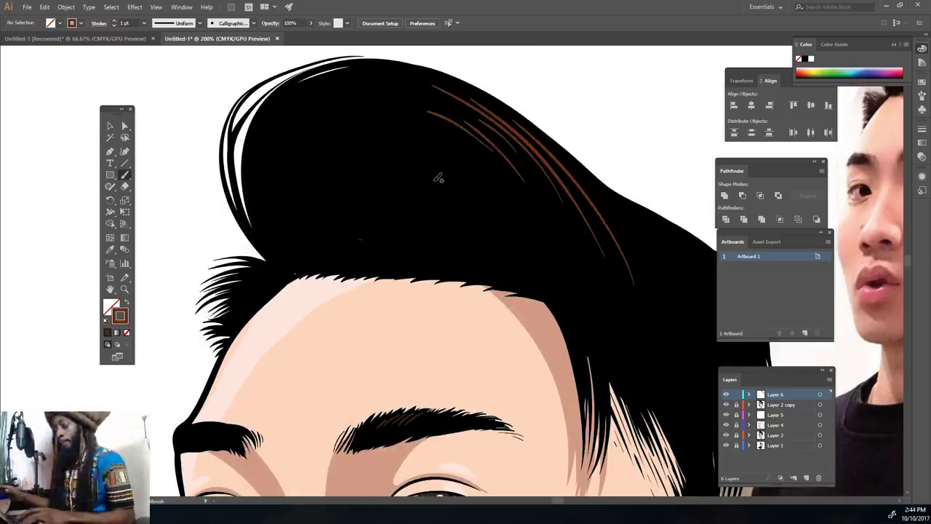
Step: Paint more thin brown strands where the quiff meets the hair at the back of the head
{"action": "key", "text": "ctrl+minus"}
{"action": "key", "text": "ctrl+minus"}
{"action": "key", "text": "ctrl+minus"}
{"action": "scroll", "coordinate": [439, 183], "scroll_direction": "right", "scroll_amount": 1}
{"action": "key", "text": "ctrl+plus"}
{"action": "key", "text": "ctrl+plus"}
{"action": "key", "text": "ctrl+plus"}
{"action": "left_click_drag", "start_coordinate": [619, 271], "coordinate": [546, 193]}
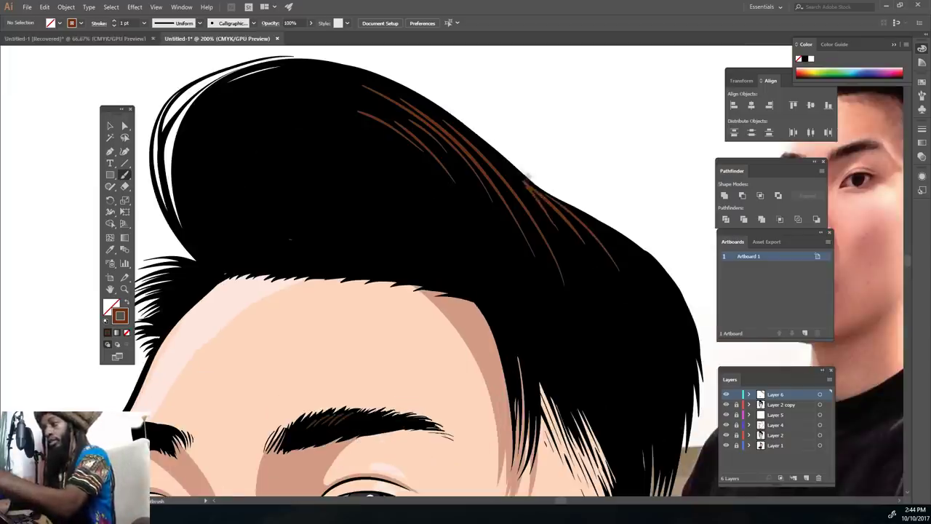
{"action": "key", "text": "ctrl+minus"}
{"action": "key", "text": "ctrl+minus"}
{"action": "key", "text": "ctrl+minus"}
{"action": "key", "text": "ctrl+minus"}
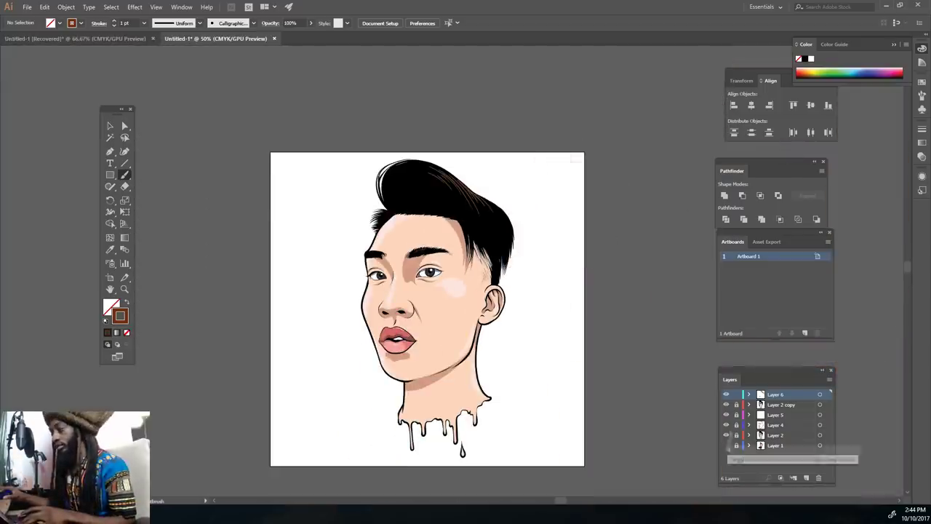
Step: On a new layer above the hidden photo layer, draw a light-orange square about 19.19 in wide around the artboard
{"action": "left_click", "coordinate": [921, 80]}
{"action": "left_click", "coordinate": [896, 108]}
{"action": "key", "text": "m"}
{"action": "mouse_move", "coordinate": [258, 141]}
{"action": "left_mouse_down"}
{"action": "mouse_move", "coordinate": [584, 436]}
{"action": "mouse_move", "coordinate": [603, 466]}
{"action": "left_mouse_up"}
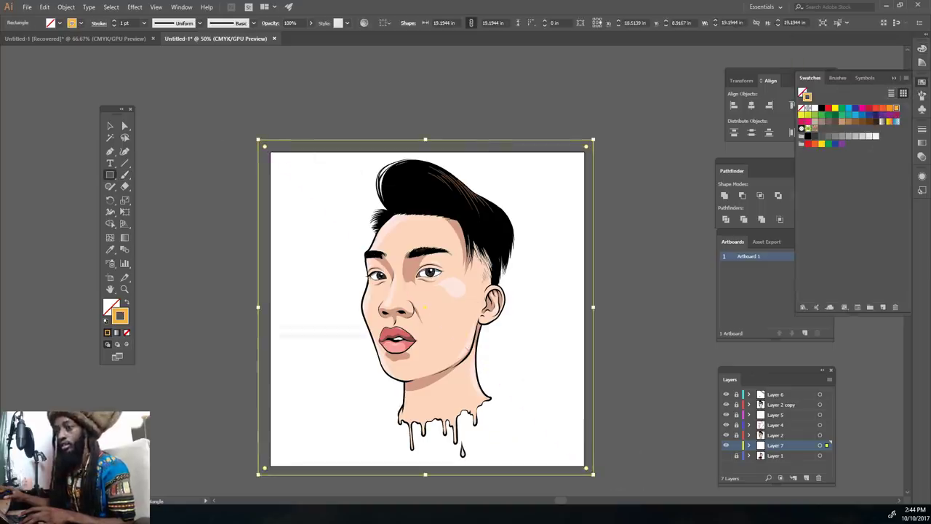